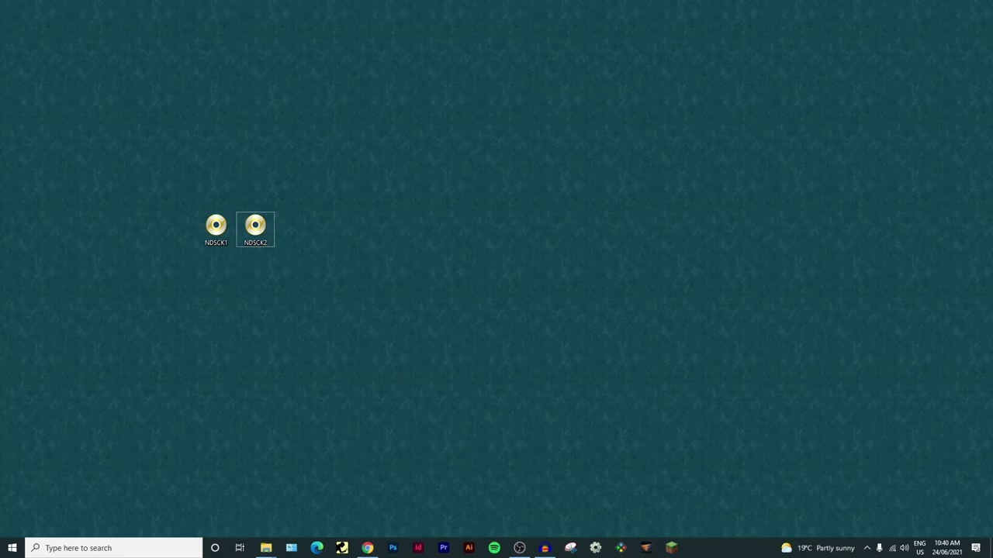
Switch to Chrome, view the PowerISO download page and search the web for "poweriso registration code"
{"action": "left_click", "coordinate": [368, 547]}
{"action": "left_click", "coordinate": [66, 8]}
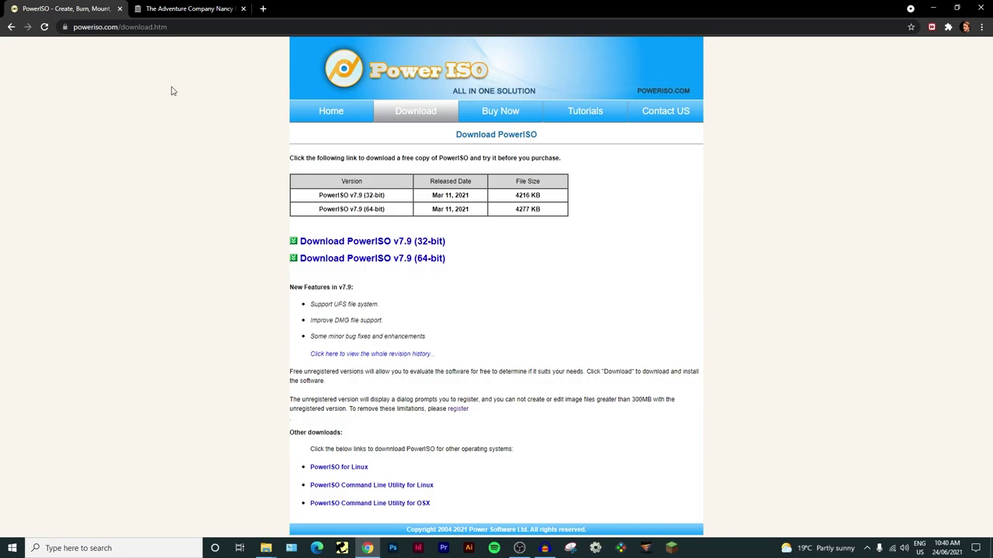
{"action": "left_click", "coordinate": [263, 9]}
{"action": "type", "text": "poweriso reg"}
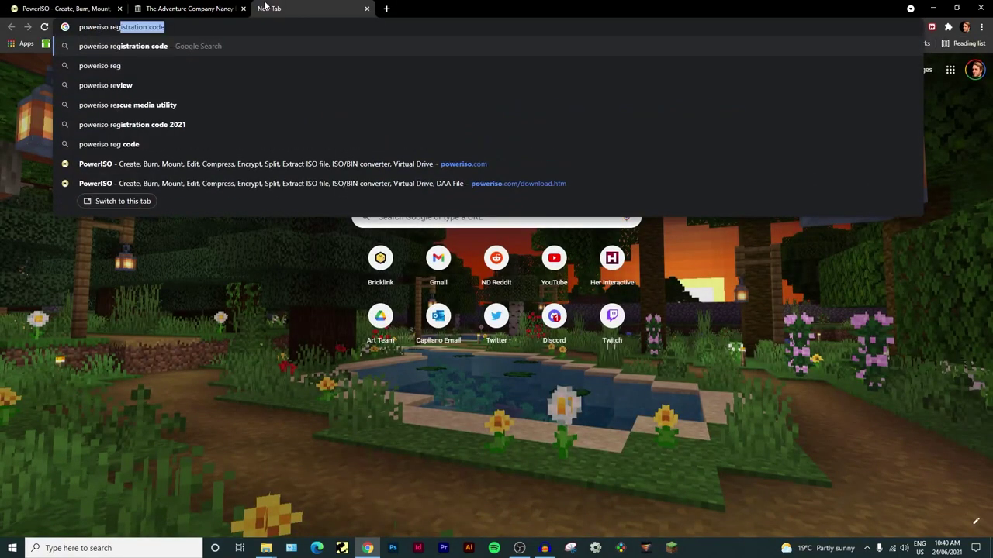
{"action": "key", "text": "Return"}
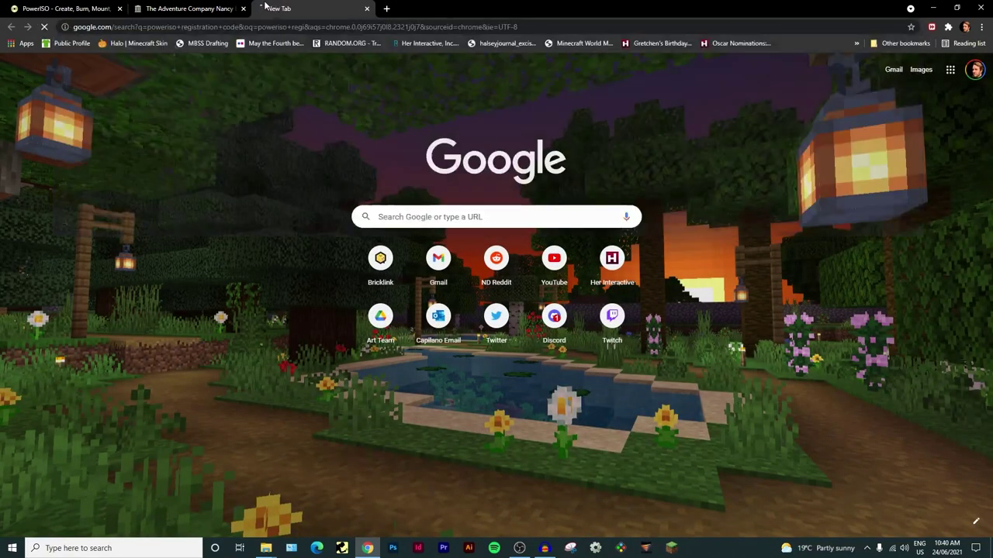
Read the registration code section on the free4pc.org PowerISO page and close that page
{"action": "left_click", "coordinate": [164, 152]}
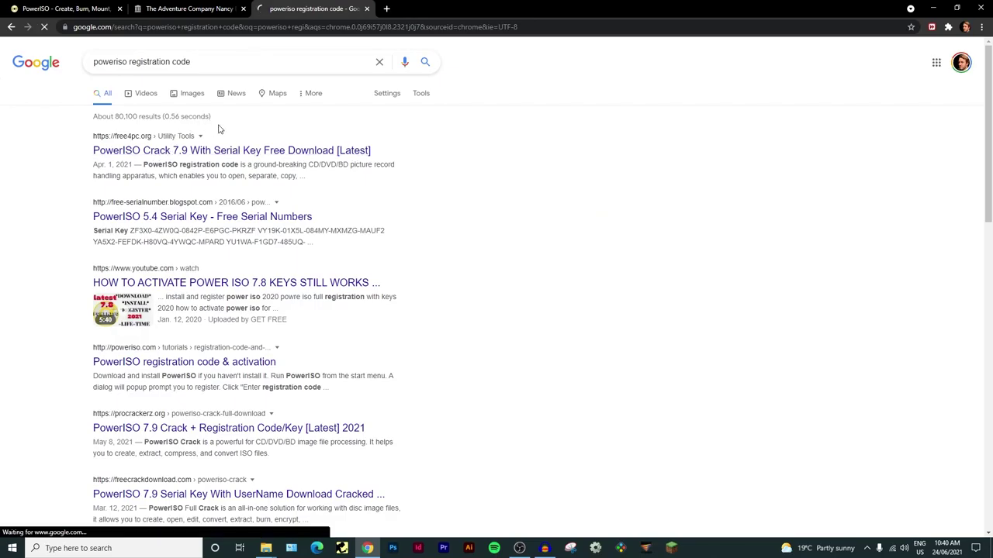
{"action": "scroll", "coordinate": [201, 87], "scroll_direction": "down", "scroll_amount": 5}
{"action": "scroll", "coordinate": [201, 87], "scroll_direction": "down", "scroll_amount": 12}
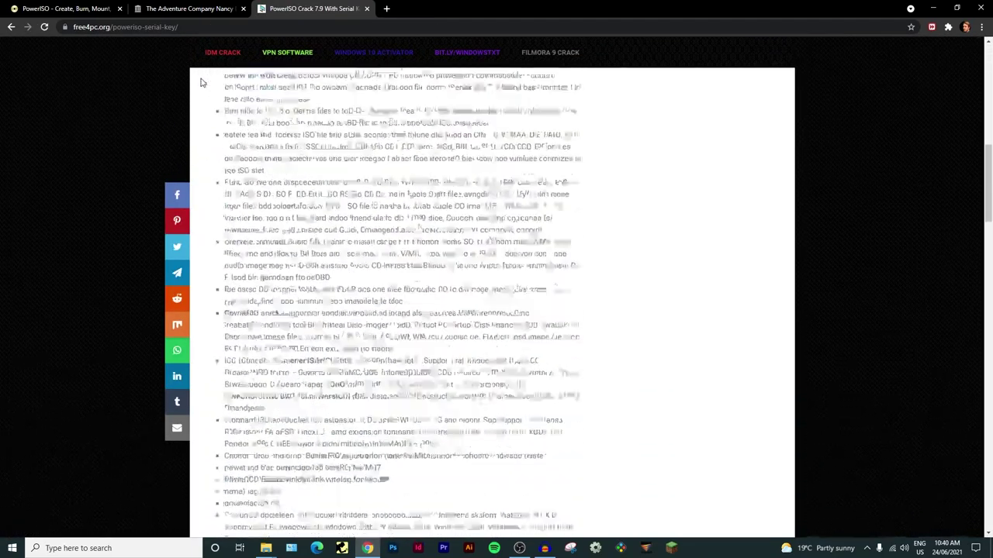
{"action": "scroll", "coordinate": [217, 208], "scroll_direction": "up", "scroll_amount": 3}
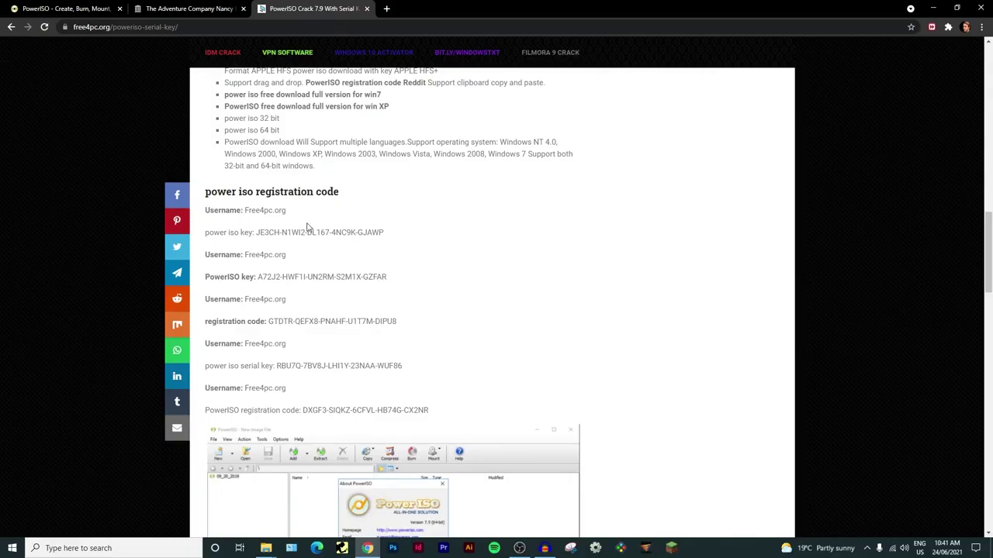
{"action": "scroll", "coordinate": [303, 225], "scroll_direction": "down", "scroll_amount": 3}
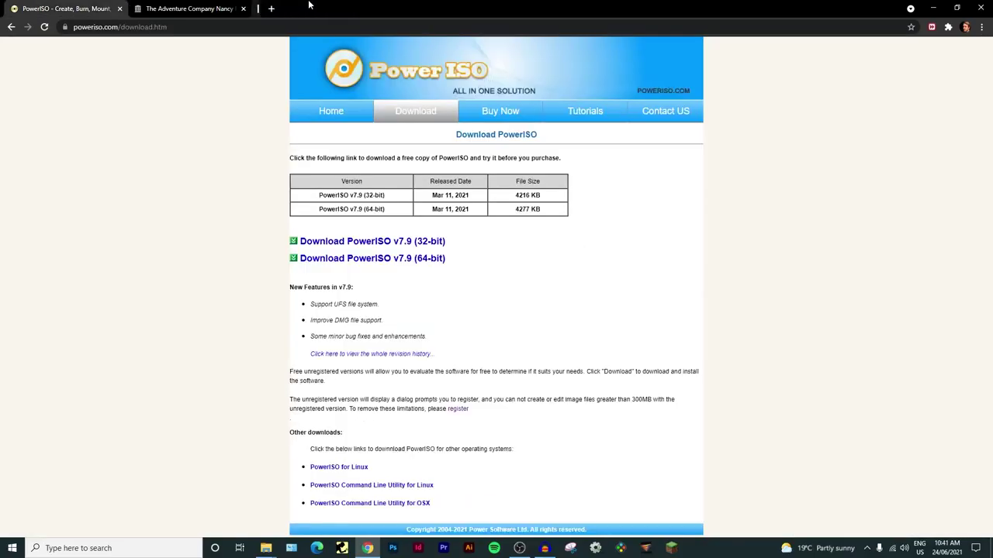
{"action": "middle_click", "coordinate": [309, 5]}
Review the ISO image files offered on the Internet Archive page for the Nancy Drew 4 Pack
{"action": "left_click", "coordinate": [178, 8]}
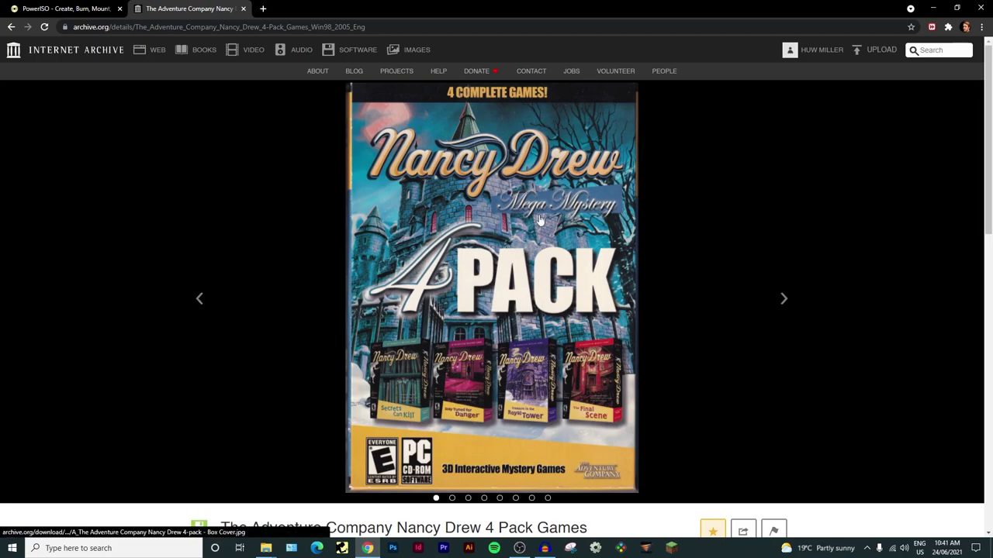
{"action": "scroll", "coordinate": [562, 208], "scroll_direction": "down", "scroll_amount": 5}
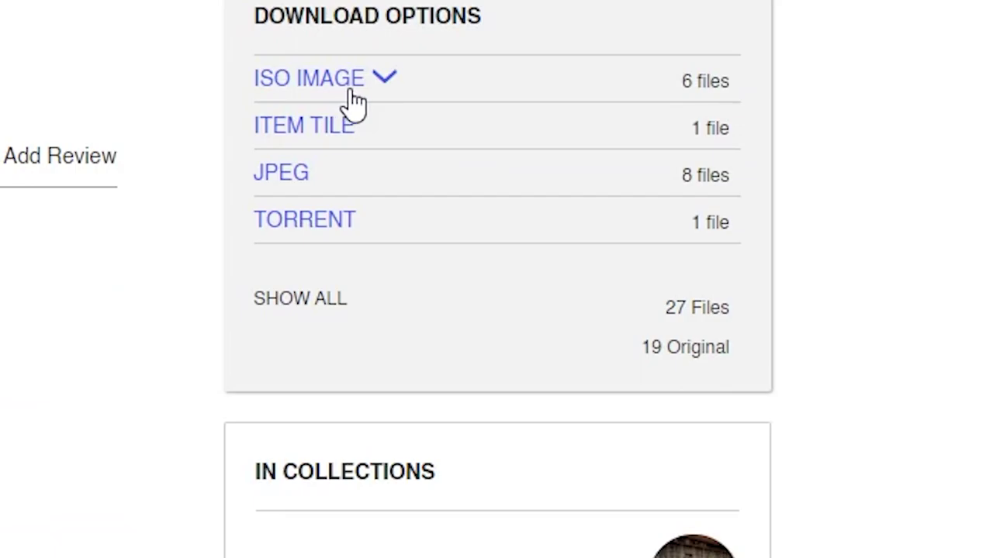
{"action": "left_click", "coordinate": [383, 94]}
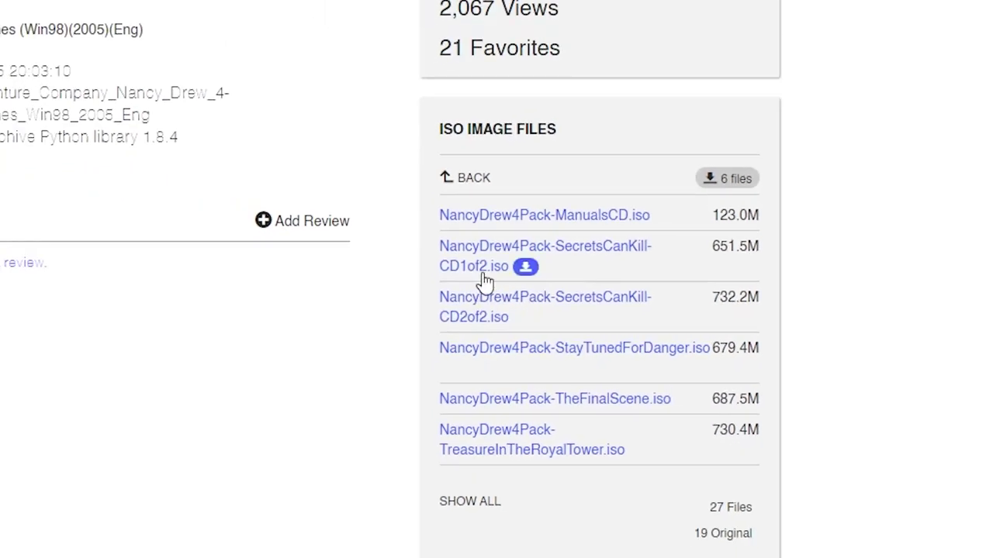
{"action": "scroll", "coordinate": [605, 307], "scroll_direction": "up", "scroll_amount": 5}
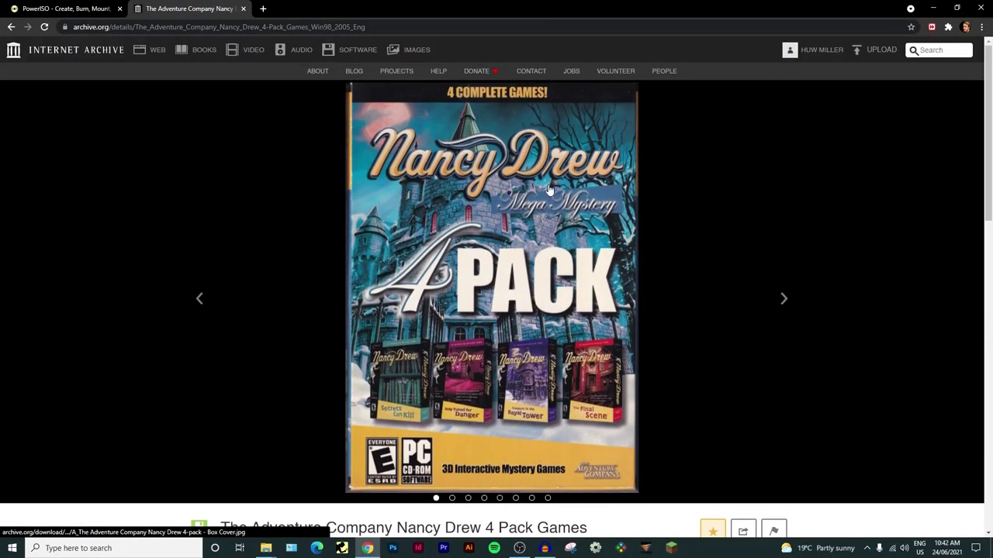
{"action": "scroll", "coordinate": [548, 191], "scroll_direction": "down", "scroll_amount": 5}
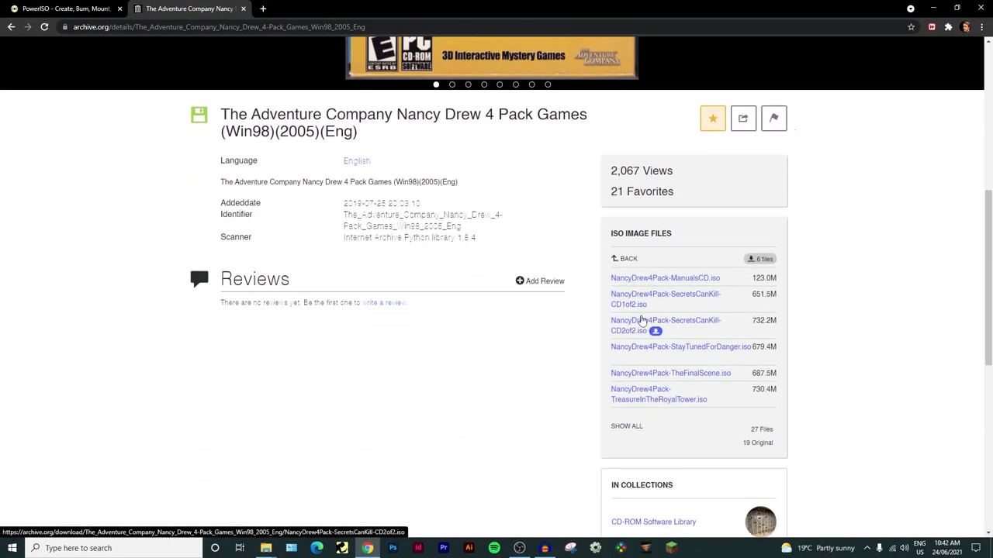
{"action": "scroll", "coordinate": [640, 317], "scroll_direction": "up", "scroll_amount": 2}
{"action": "scroll", "coordinate": [640, 318], "scroll_direction": "up", "scroll_amount": 4}
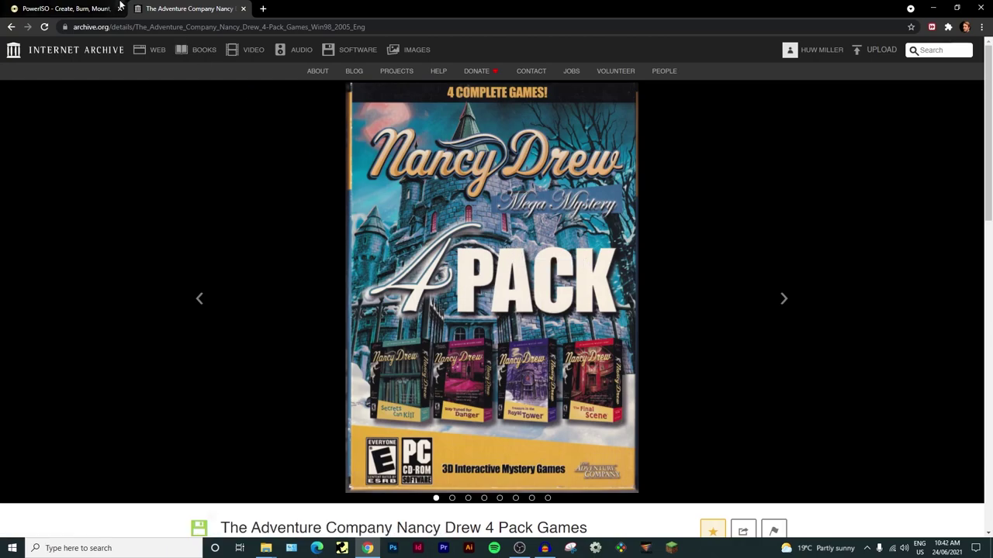
Return to the PowerISO page, minimize Chrome and open the NDSCK1 disc in DVD RW Drive (G:) in File Explorer
{"action": "left_click", "coordinate": [115, 7]}
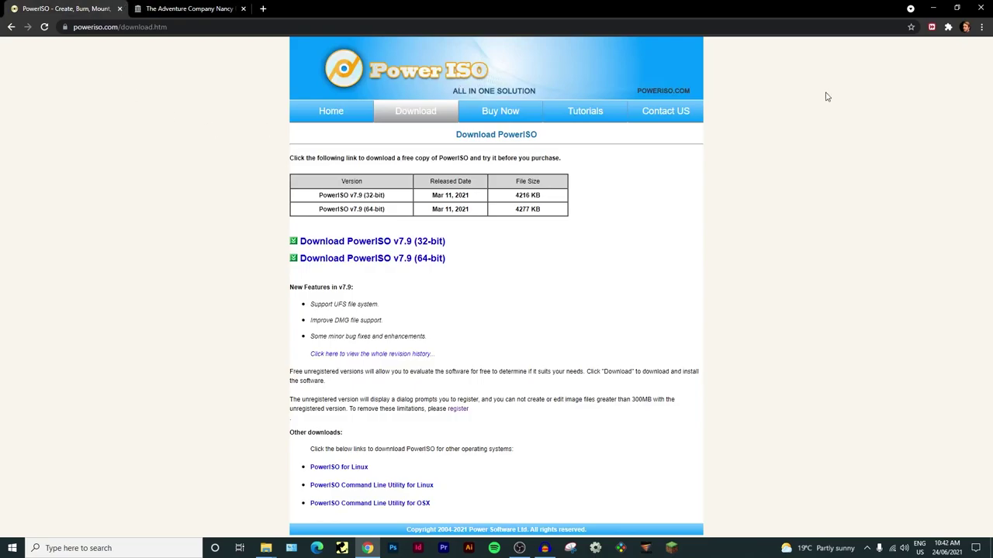
{"action": "left_click", "coordinate": [930, 8]}
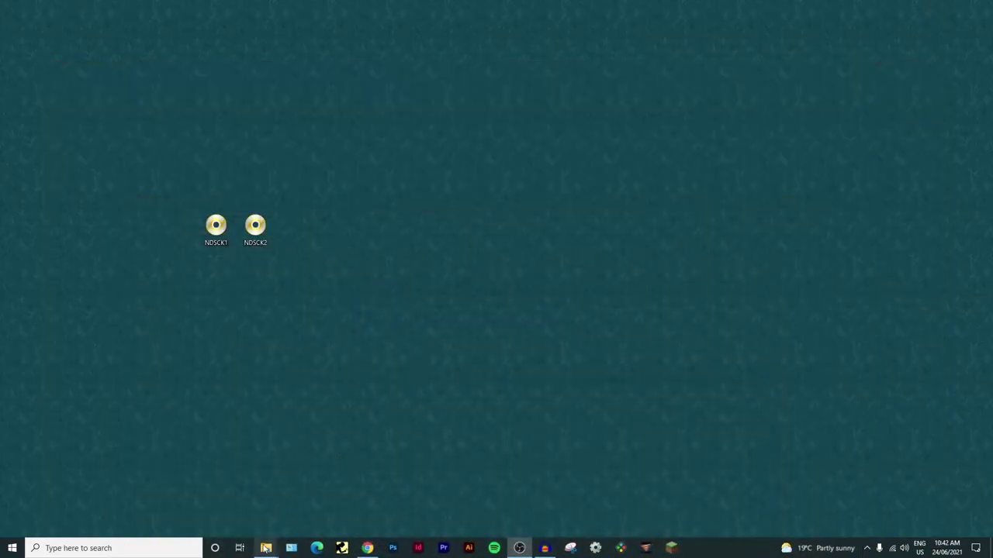
{"action": "mouse_move", "coordinate": [266, 548]}
{"action": "left_click", "coordinate": [325, 500]}
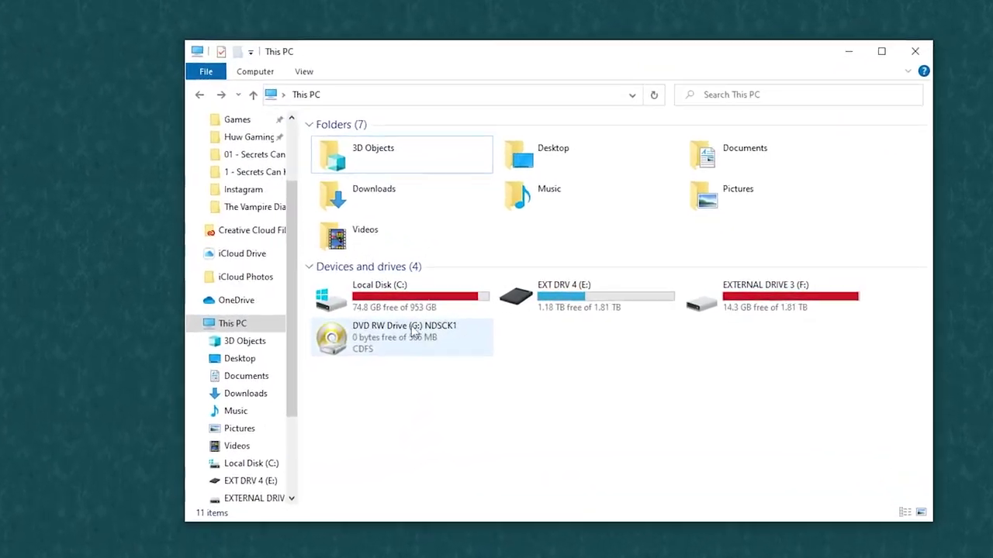
{"action": "left_click", "coordinate": [518, 321]}
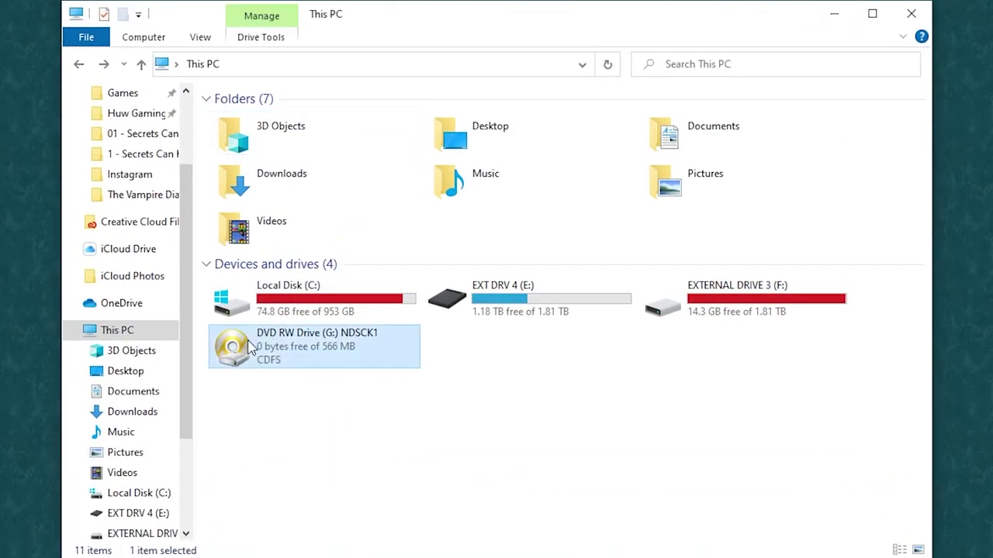
{"action": "double_click", "coordinate": [249, 348]}
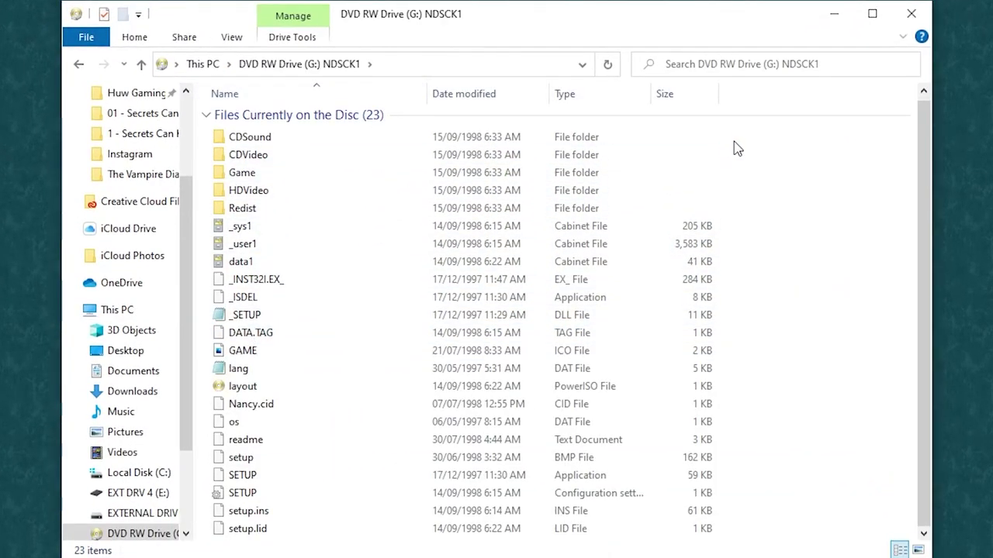
Select all files on the NDSCK1 disc and add them to a PowerISO image file
{"action": "mouse_move", "coordinate": [359, 167]}
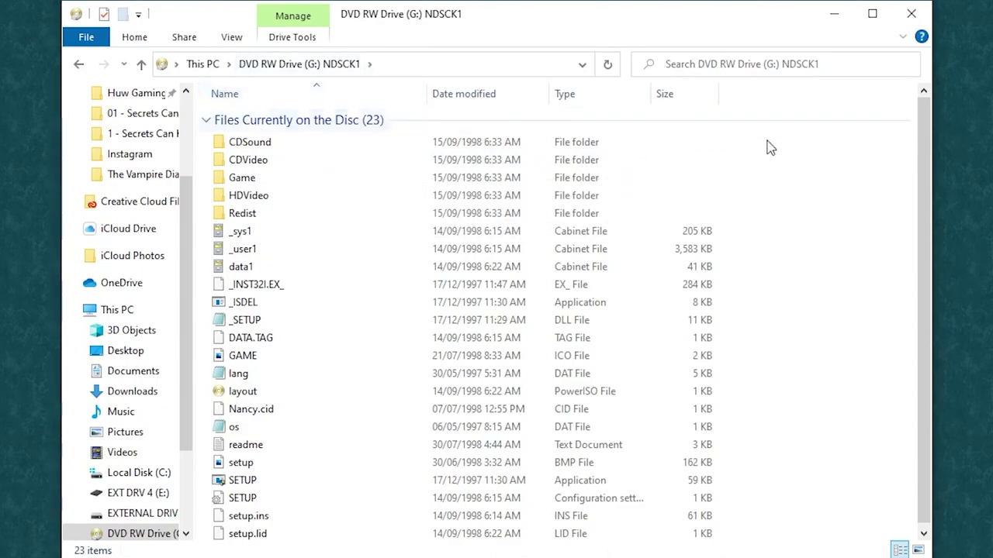
{"action": "left_click_drag", "start_coordinate": [765, 138], "coordinate": [609, 546]}
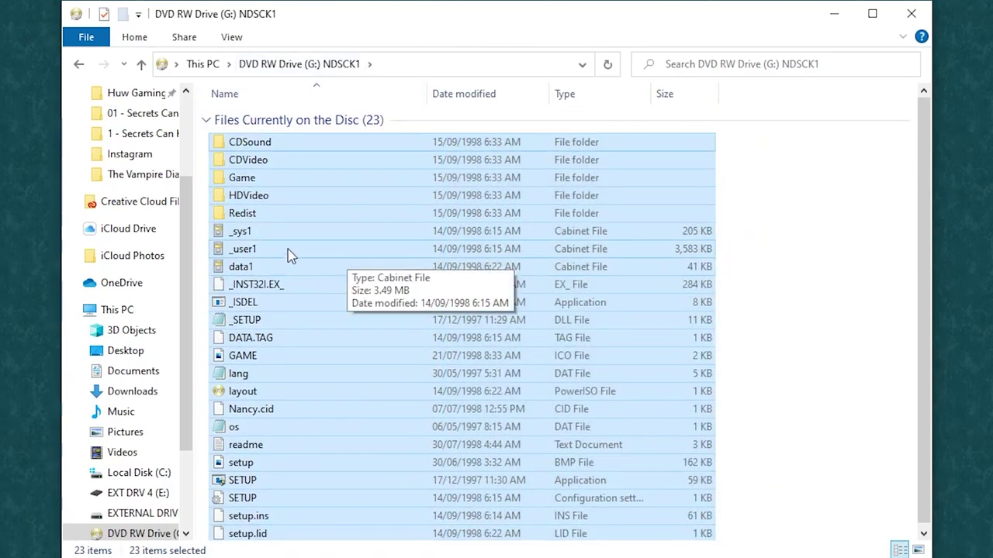
{"action": "right_click", "coordinate": [242, 247]}
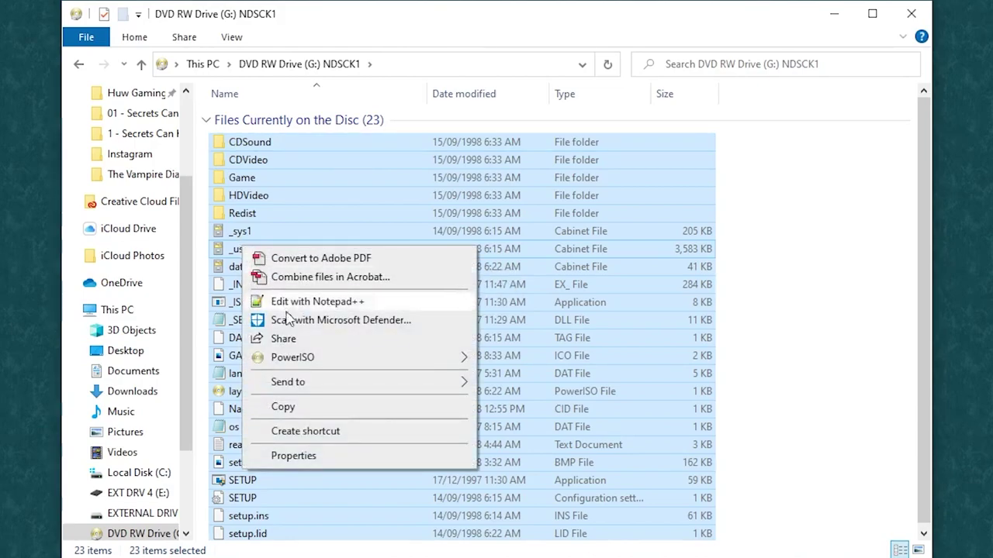
{"action": "mouse_move", "coordinate": [299, 366]}
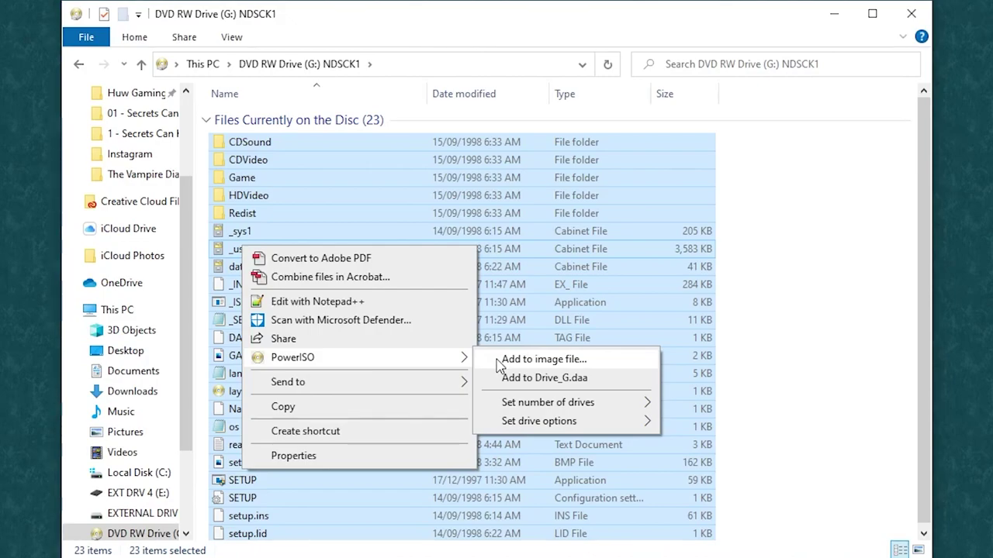
{"action": "left_click", "coordinate": [512, 359]}
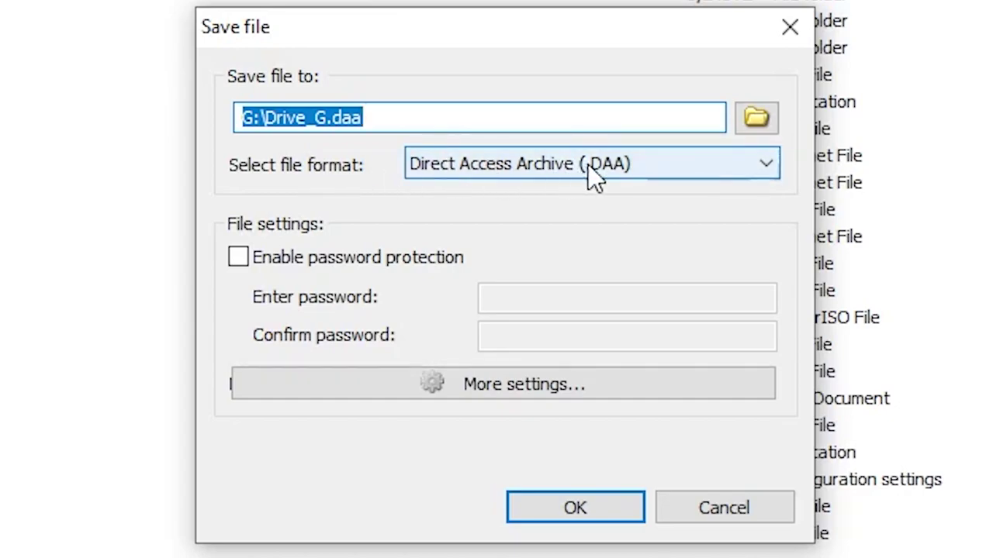
Set the image format to Standard ISO Images (.ISO) and choose the Desktop as the save location
{"action": "left_click", "coordinate": [635, 163]}
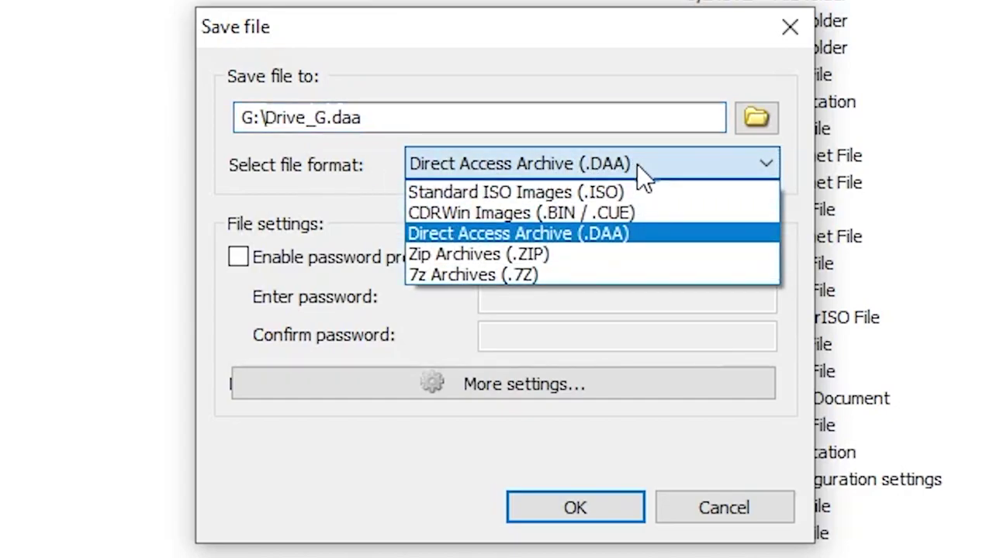
{"action": "left_click", "coordinate": [633, 184]}
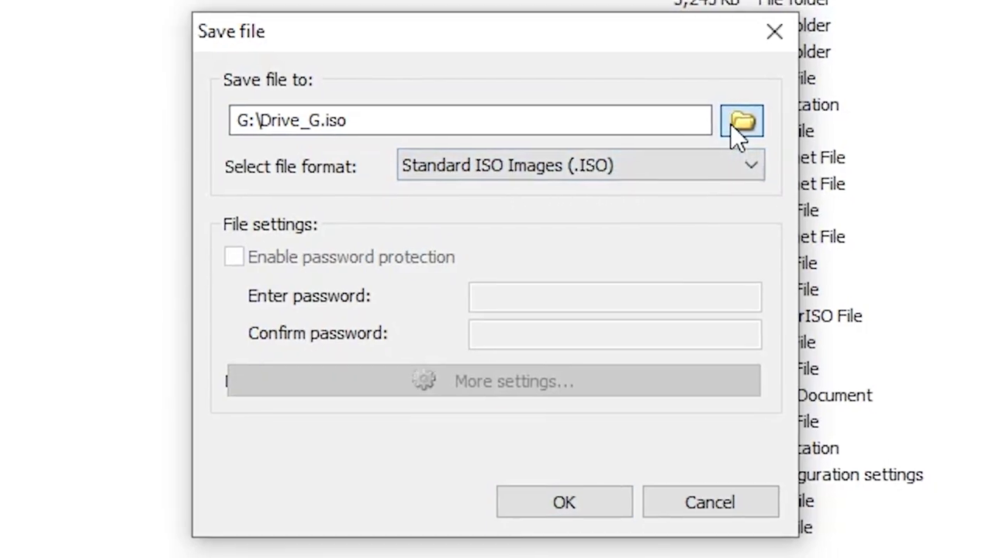
{"action": "left_click", "coordinate": [740, 122]}
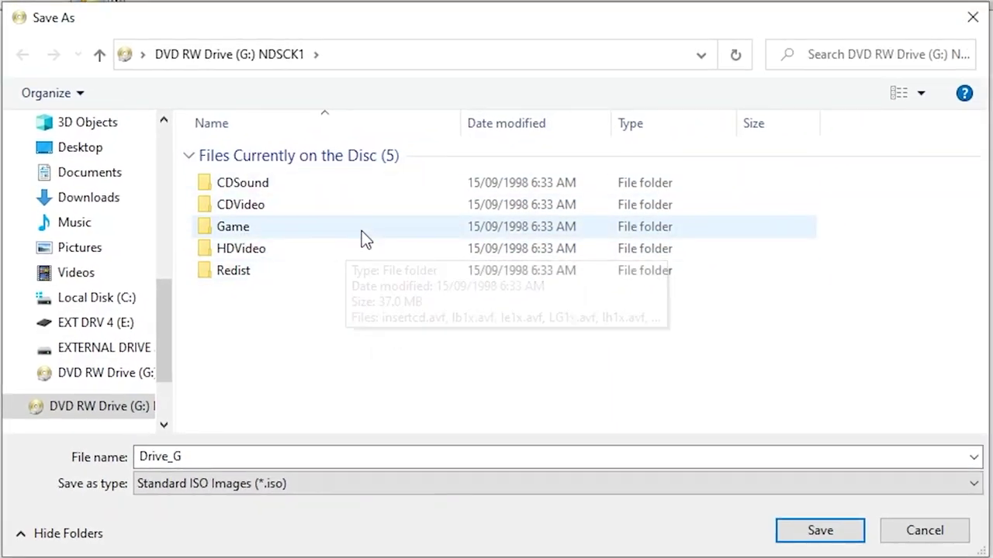
{"action": "left_click", "coordinate": [99, 155]}
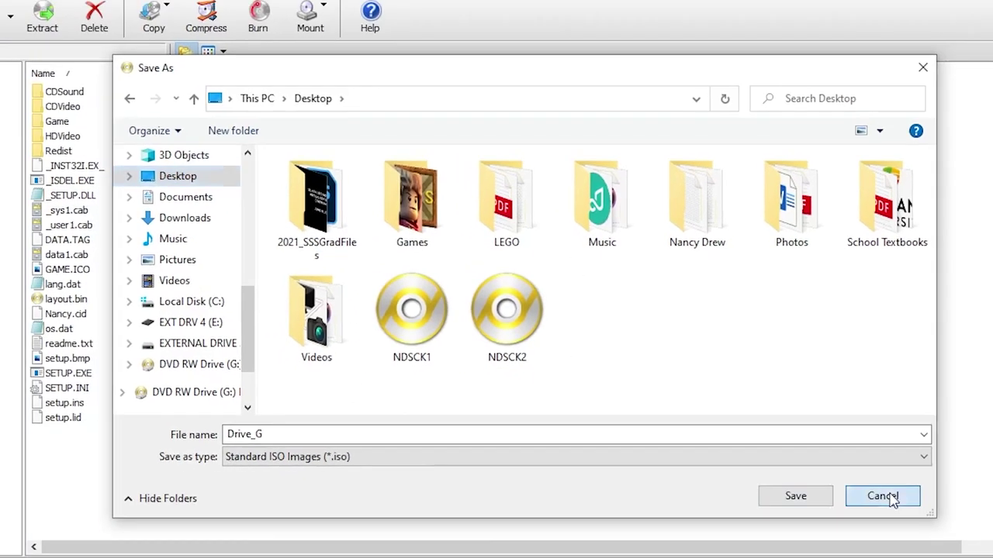
Cancel saving the image and close PowerISO without keeping it
{"action": "left_click", "coordinate": [931, 534]}
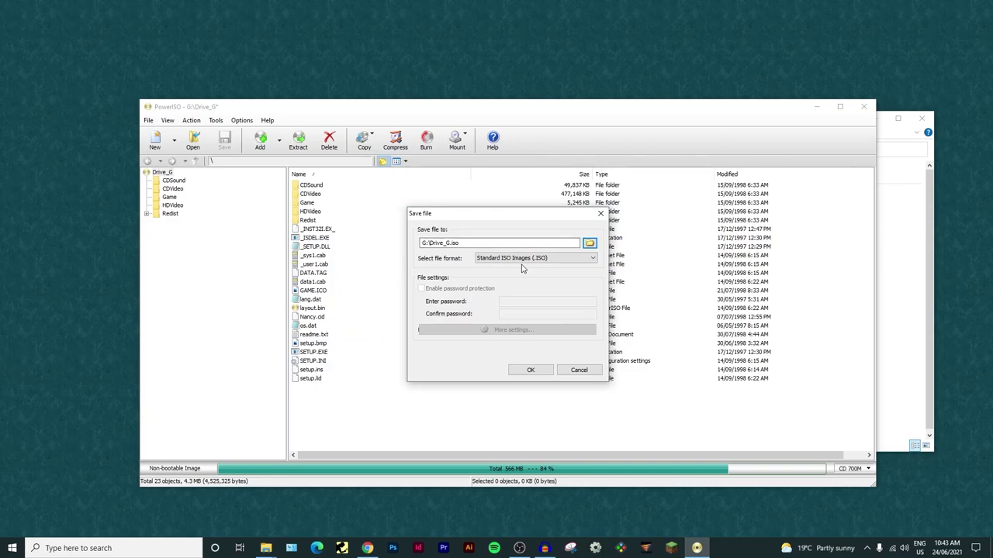
{"action": "left_click", "coordinate": [580, 370]}
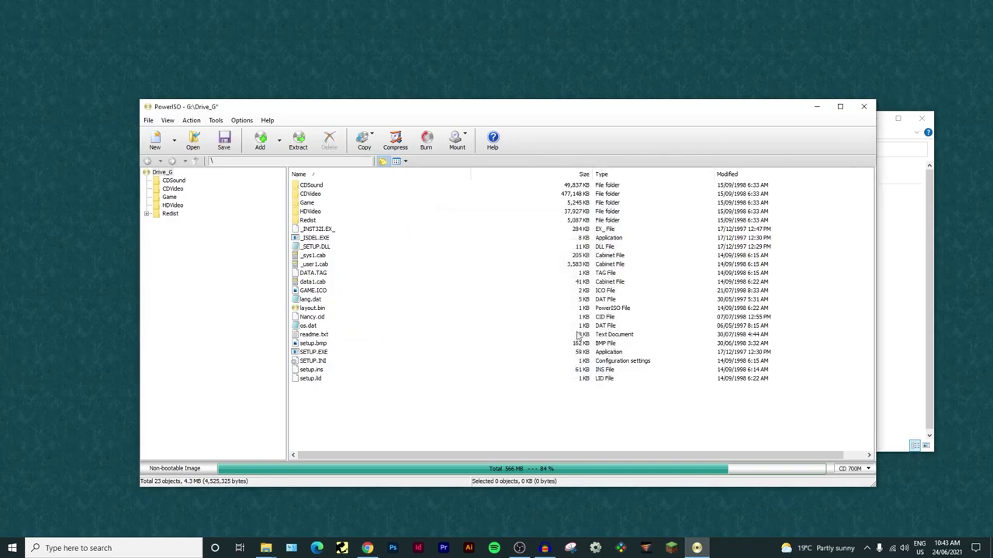
{"action": "left_click", "coordinate": [863, 106]}
{"action": "left_click", "coordinate": [541, 323]}
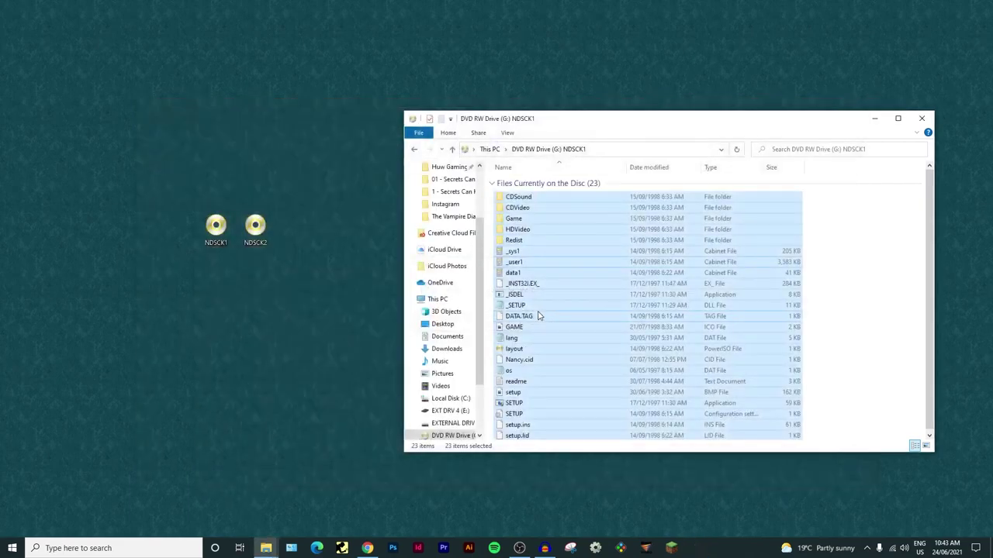
Inspect the contents of the NDSCK1 and NDSCK2 desktop images in PowerISO
{"action": "left_click", "coordinate": [216, 225]}
{"action": "double_click", "coordinate": [215, 225]}
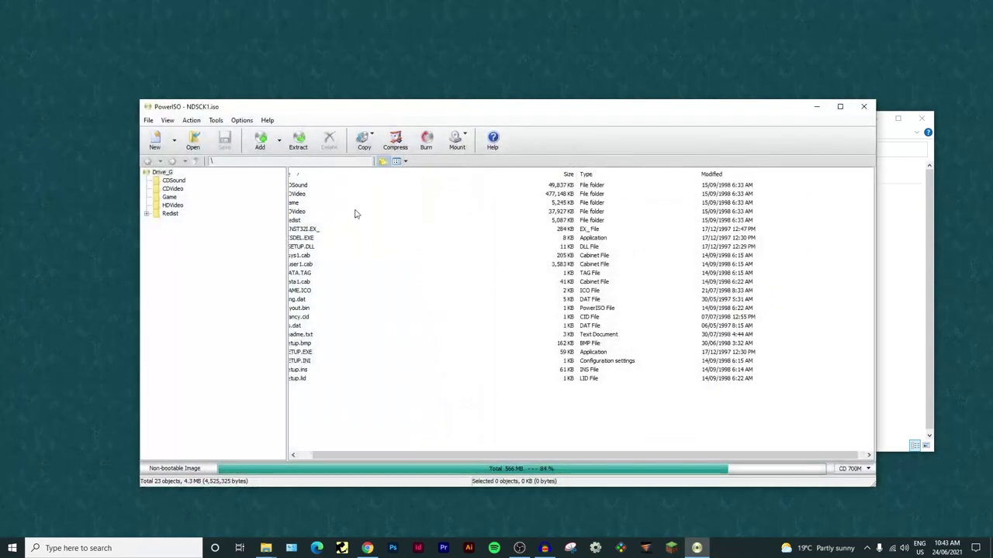
{"action": "left_click", "coordinate": [862, 107]}
{"action": "double_click", "coordinate": [256, 224]}
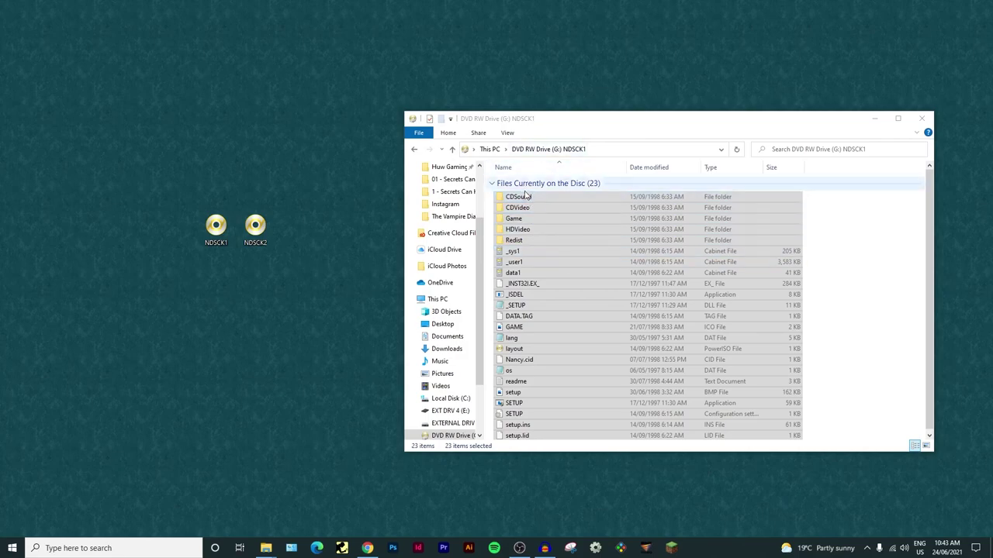
{"action": "right_click", "coordinate": [521, 310]}
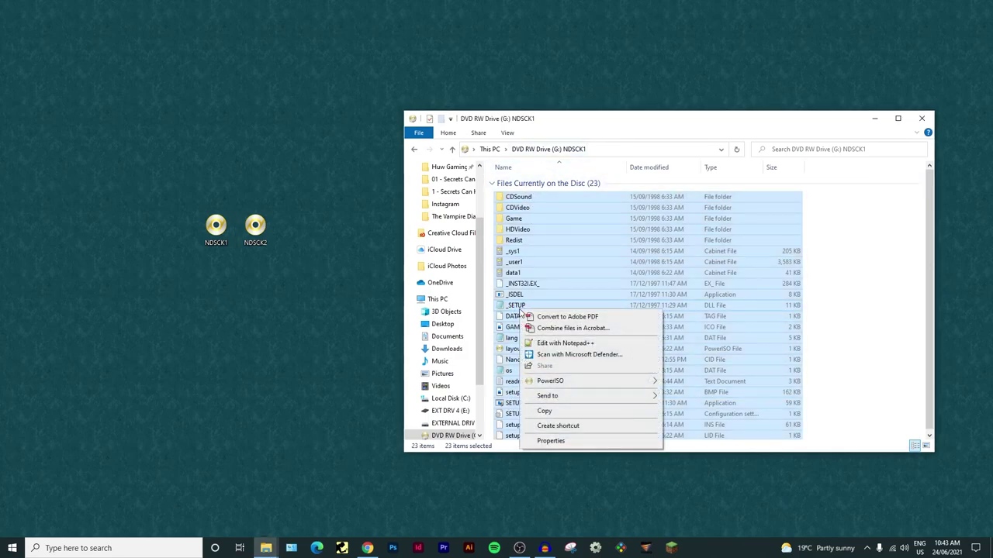
{"action": "mouse_move", "coordinate": [562, 380]}
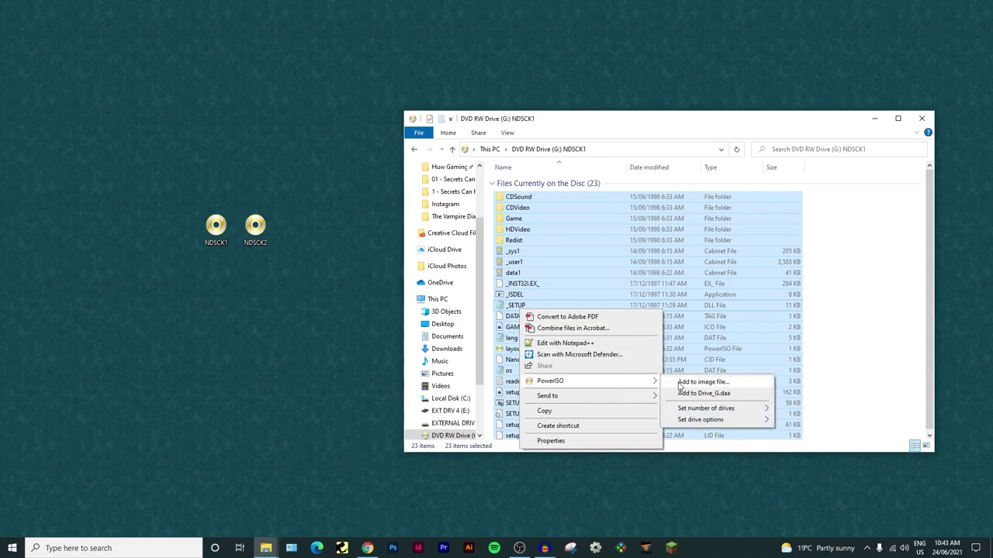
{"action": "left_click", "coordinate": [678, 384]}
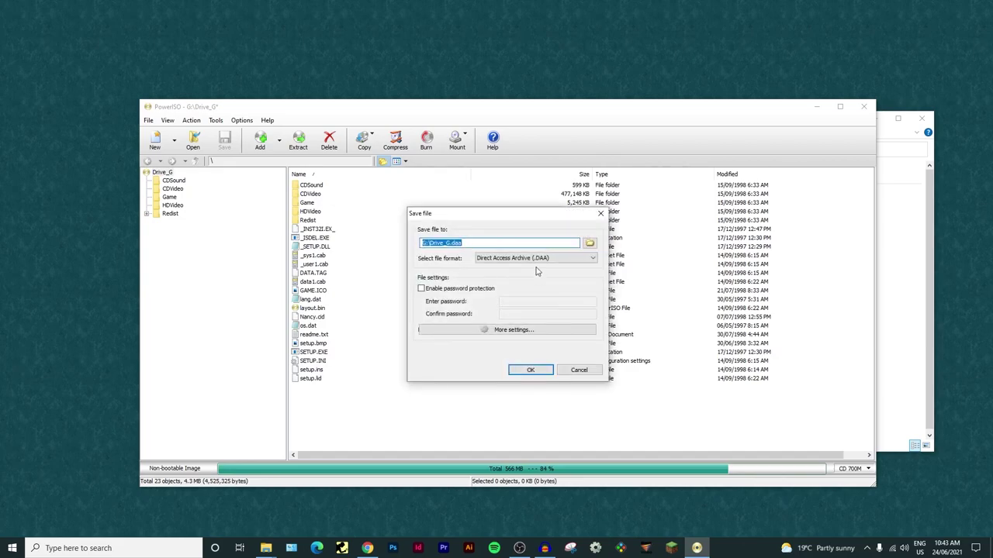
{"action": "left_click", "coordinate": [541, 260]}
{"action": "left_click", "coordinate": [511, 267]}
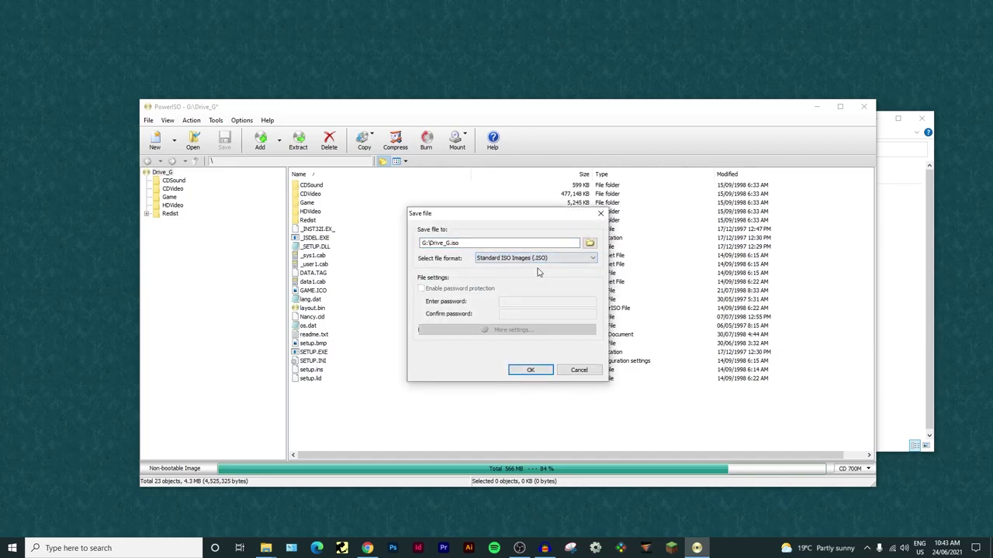
{"action": "left_click", "coordinate": [590, 242]}
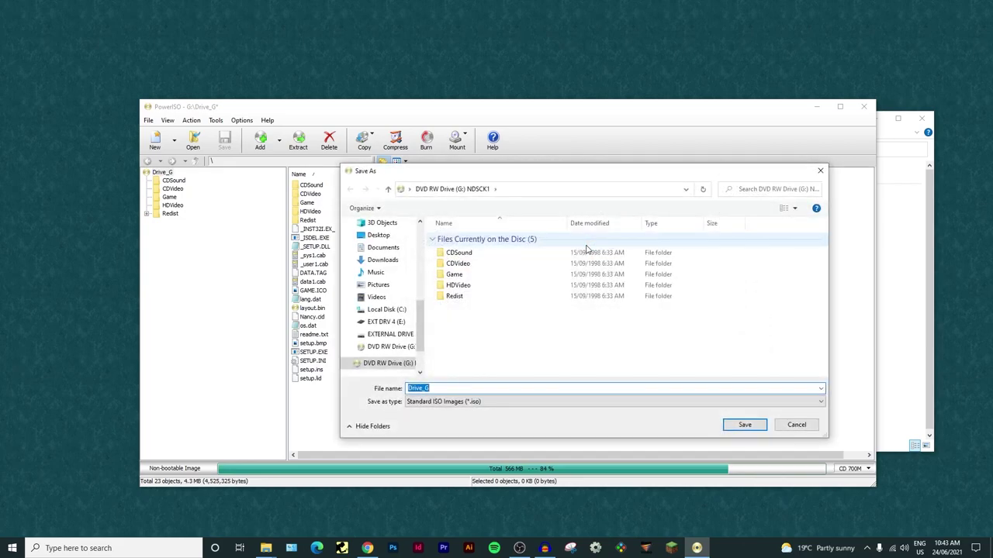
{"action": "left_click", "coordinate": [796, 425]}
{"action": "left_click", "coordinate": [579, 370]}
{"action": "left_click", "coordinate": [863, 106]}
{"action": "left_click", "coordinate": [541, 328]}
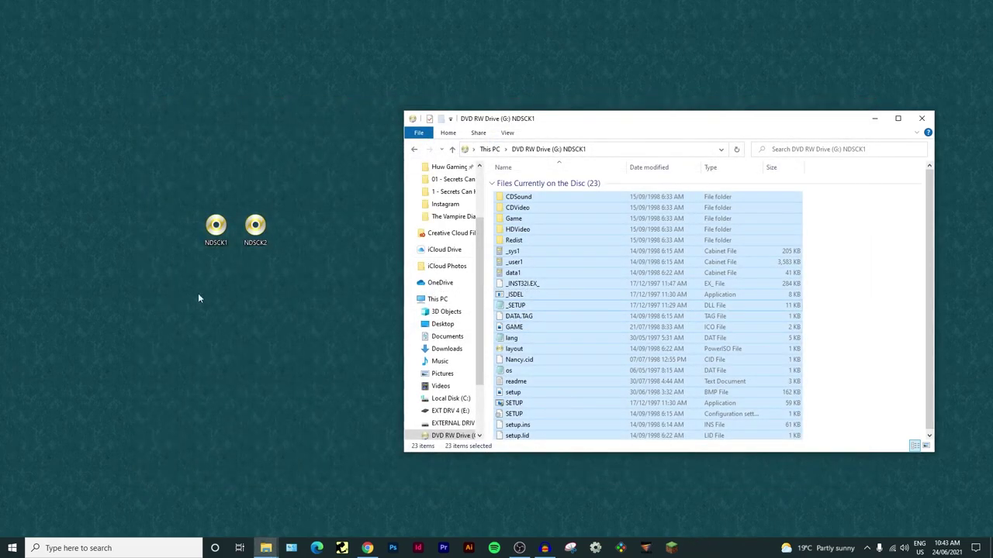
Close the NDSCK1 disc window and check the contents of both desktop images, NDSCK1 and NDSCK2, in PowerISO
{"action": "left_click_drag", "start_coordinate": [197, 287], "coordinate": [266, 216]}
{"action": "left_click", "coordinate": [391, 187]}
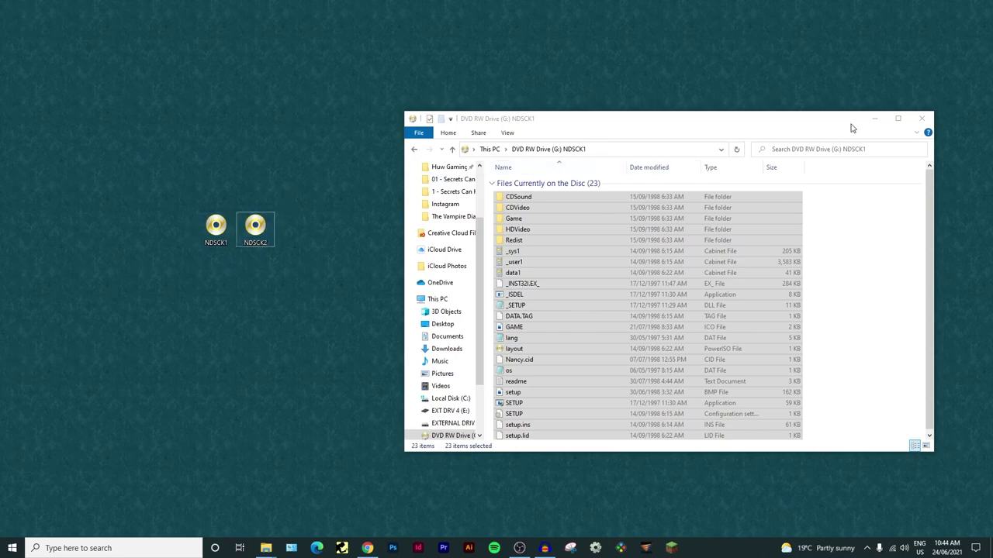
{"action": "left_click", "coordinate": [921, 118]}
{"action": "double_click", "coordinate": [223, 225]}
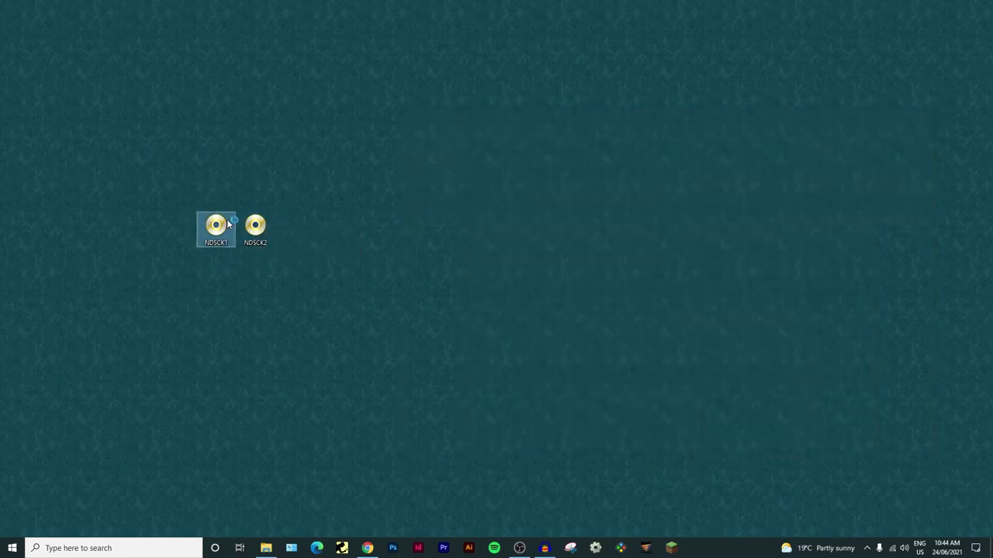
{"action": "left_click", "coordinate": [864, 106]}
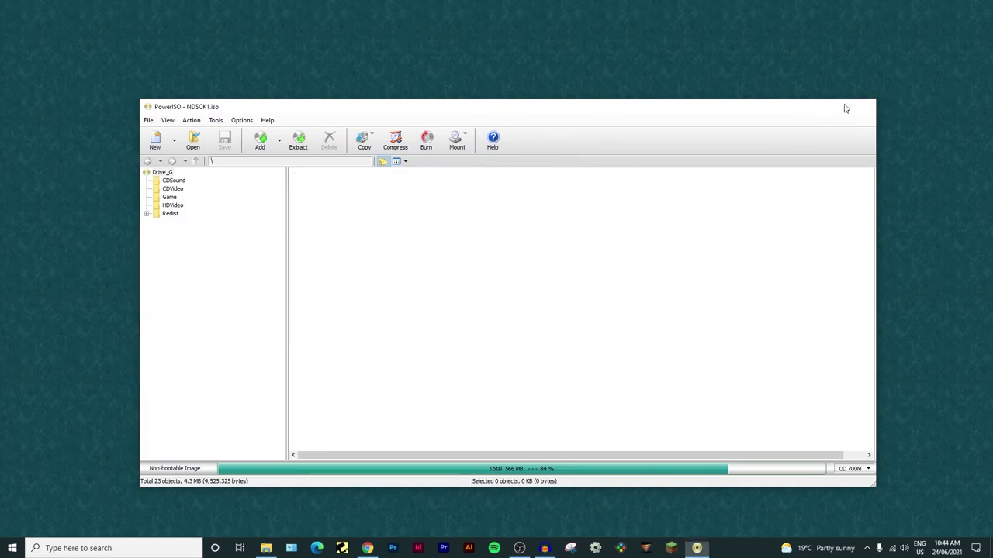
{"action": "left_click", "coordinate": [252, 231]}
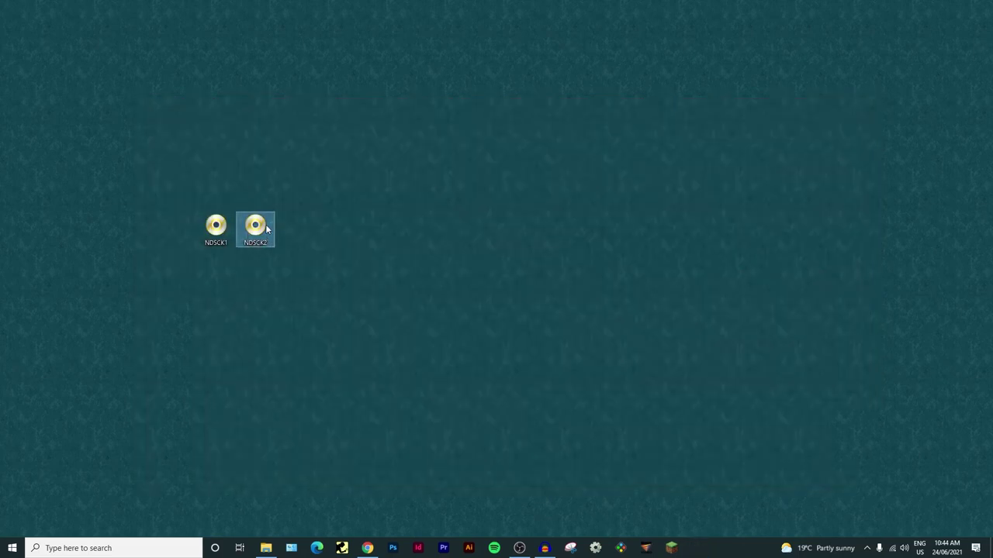
{"action": "double_click", "coordinate": [266, 226]}
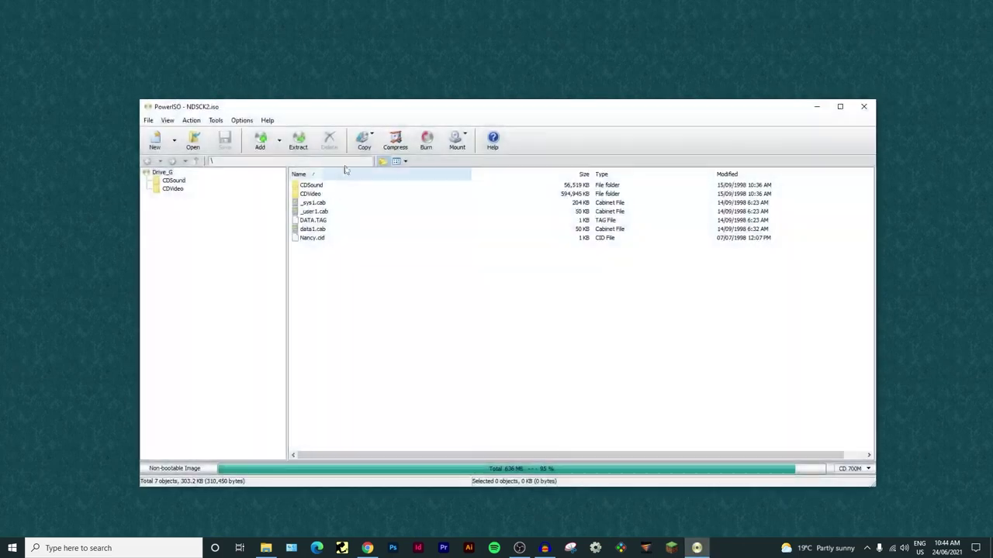
{"action": "left_click", "coordinate": [865, 106]}
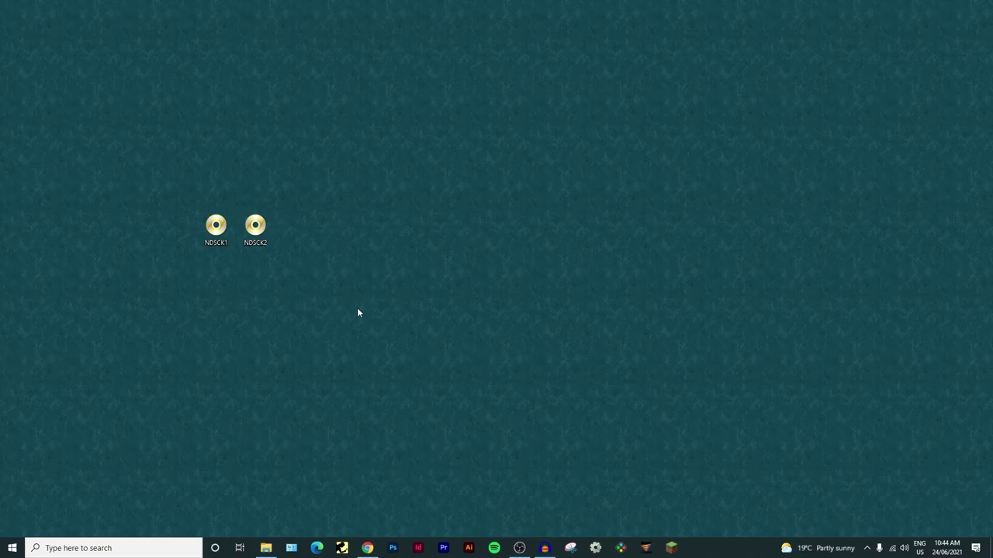
Switch to File Explorer and open the Game Files folder inside the Nancy Drew Games folder
{"action": "left_click", "coordinate": [277, 552]}
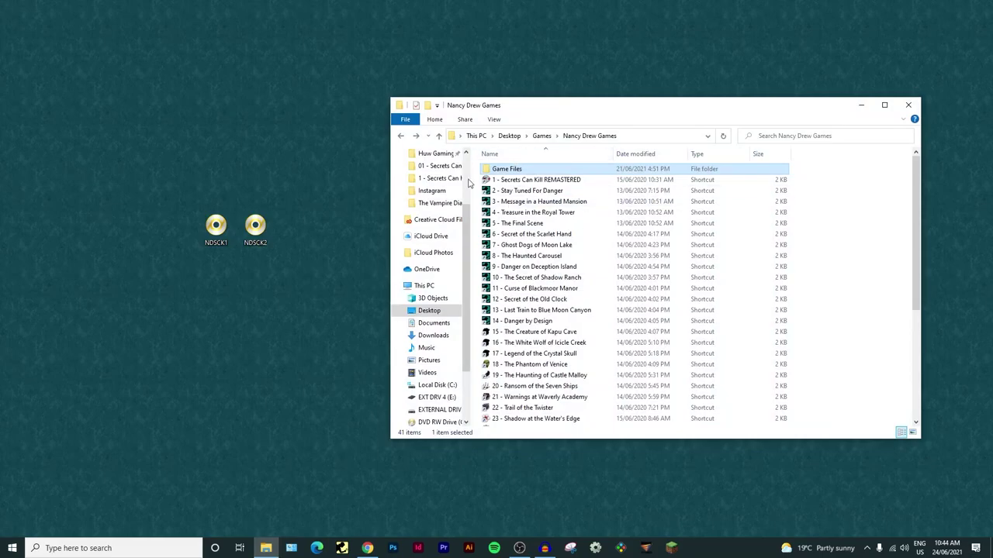
{"action": "scroll", "coordinate": [546, 215], "scroll_direction": "down", "scroll_amount": 1}
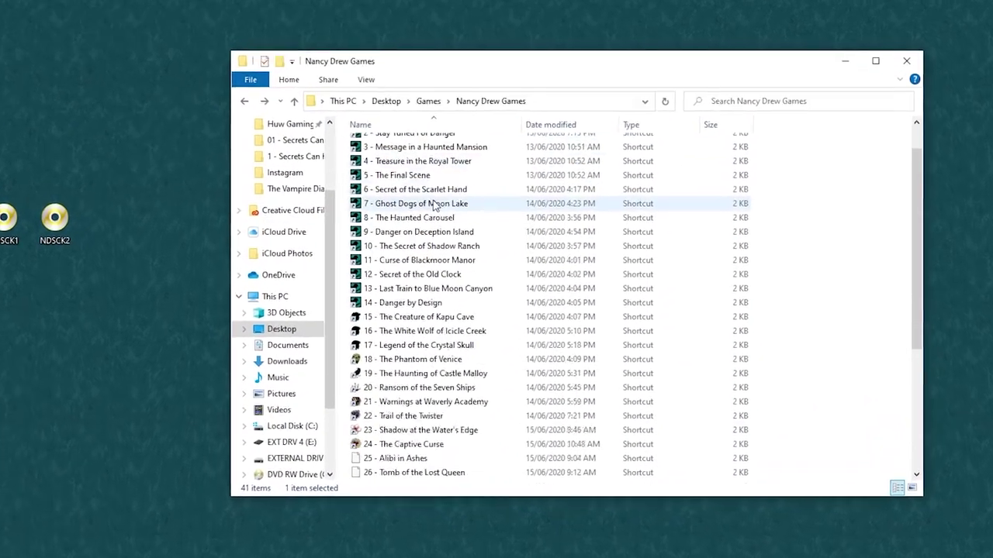
{"action": "scroll", "coordinate": [434, 206], "scroll_direction": "down", "scroll_amount": 5}
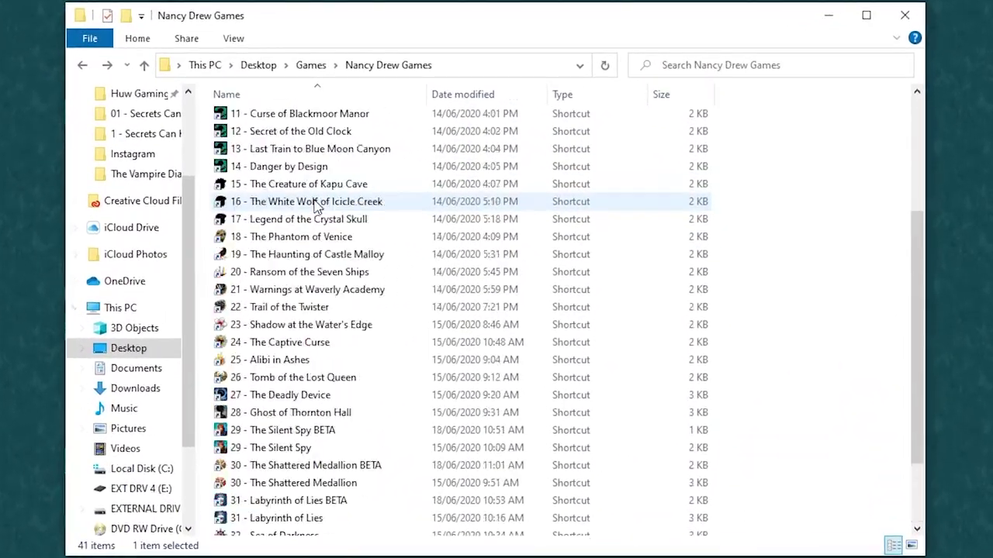
{"action": "scroll", "coordinate": [317, 210], "scroll_direction": "up", "scroll_amount": 6}
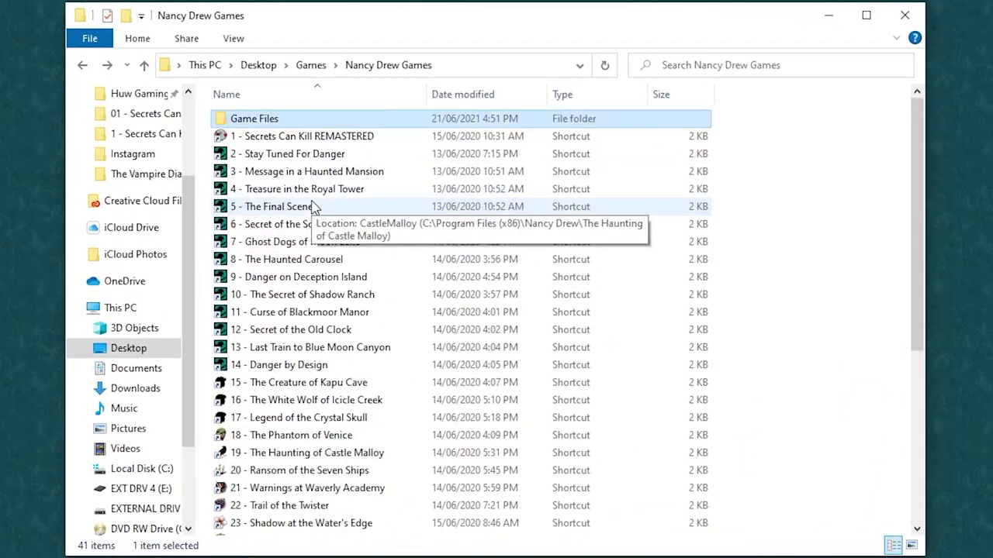
{"action": "double_click", "coordinate": [283, 123]}
{"action": "scroll", "coordinate": [295, 125], "scroll_direction": "down", "scroll_amount": 1}
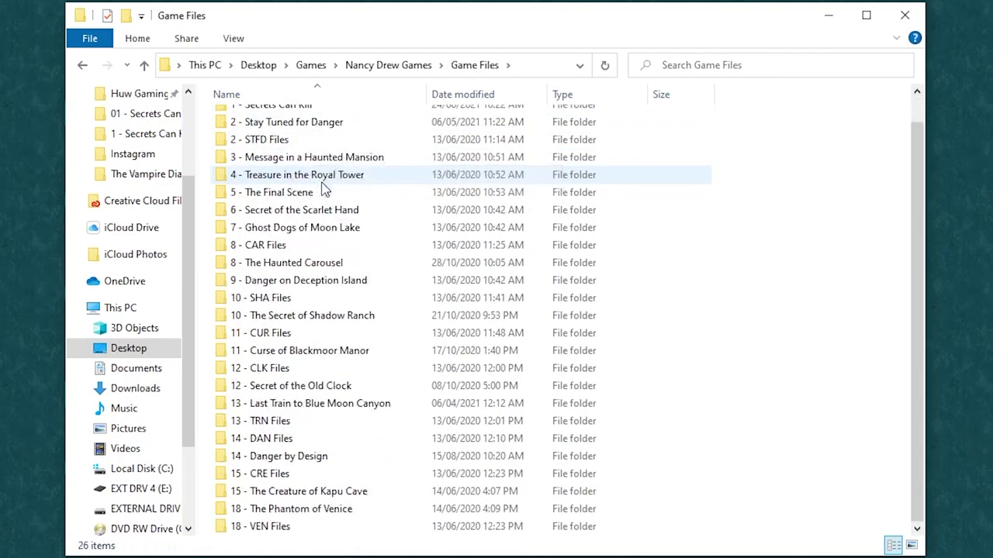
{"action": "scroll", "coordinate": [306, 310], "scroll_direction": "up", "scroll_amount": 1}
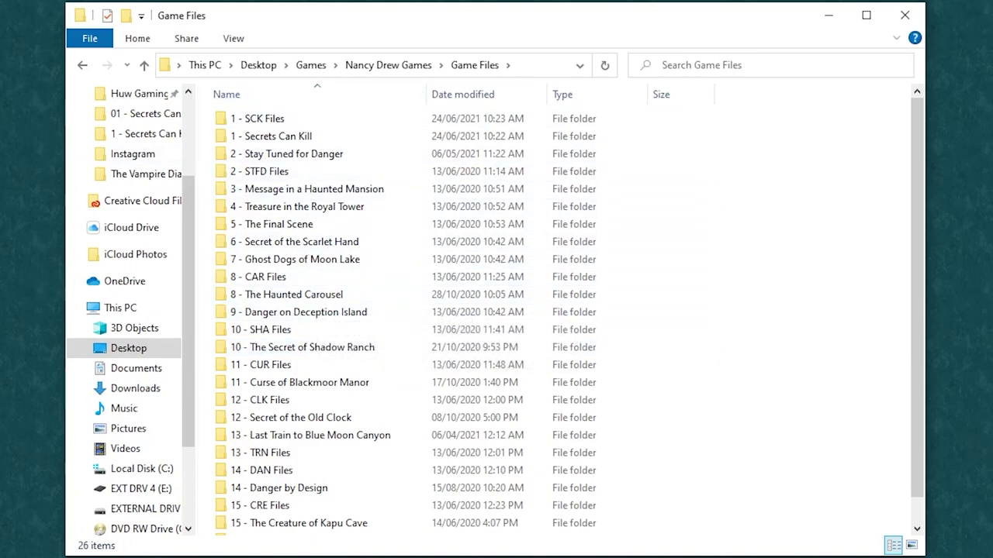
Move the NDSCK1 and NDSCK2 images from the desktop into the 1 - SCK Files folder
{"action": "double_click", "coordinate": [262, 124]}
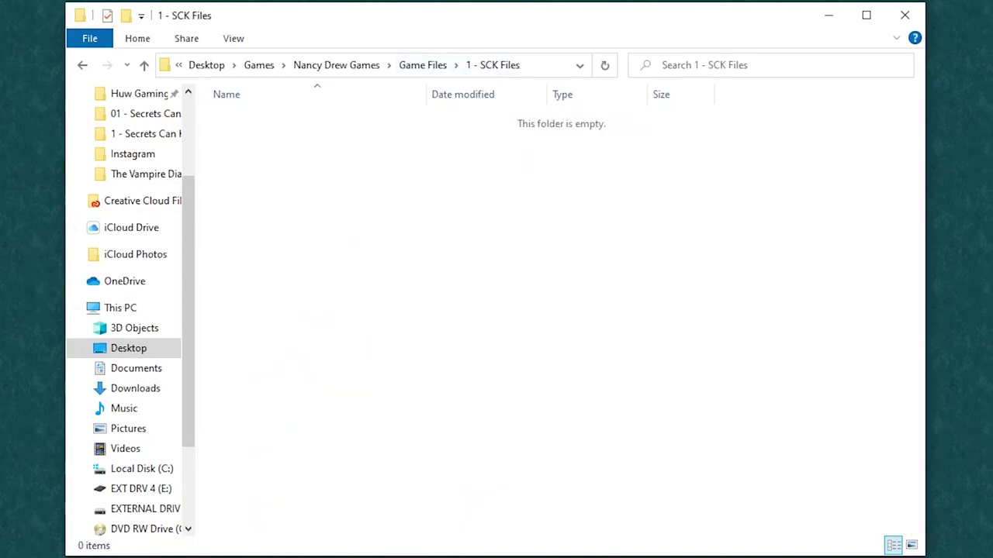
{"action": "left_click_drag", "start_coordinate": [415, 223], "coordinate": [518, 212]}
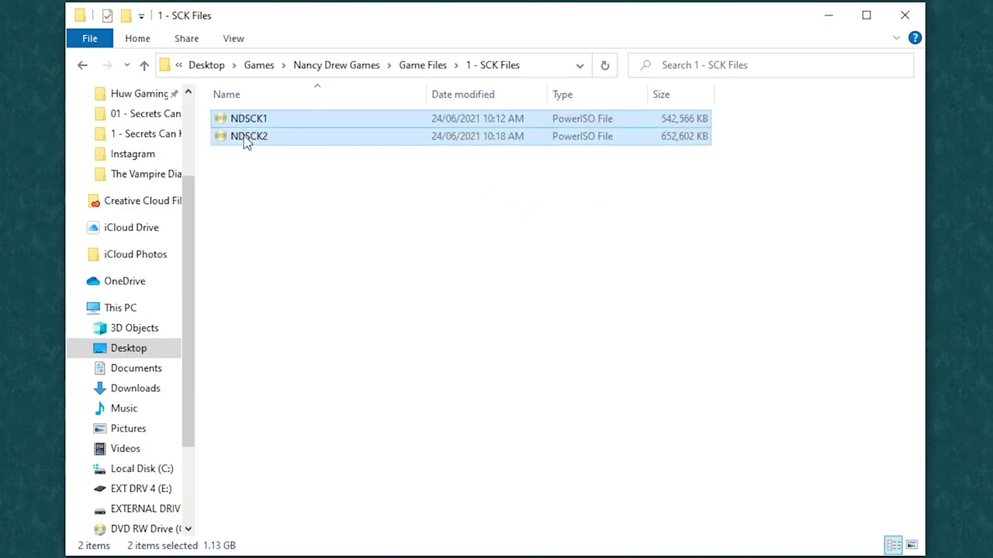
{"action": "left_click", "coordinate": [349, 191]}
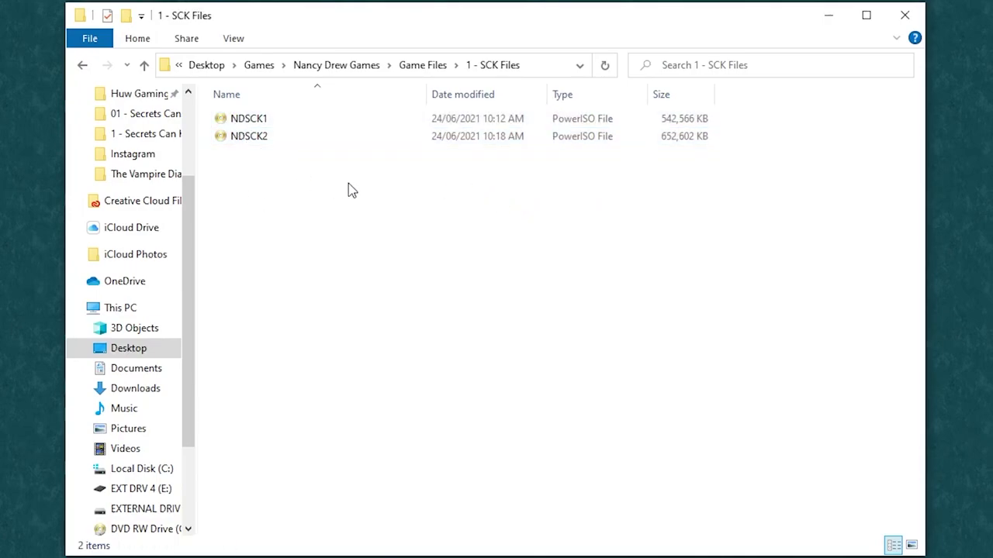
Delete all the .SAV save files from the 1 - Secrets Can Kill folder within Game Files
{"action": "left_click", "coordinate": [431, 66]}
{"action": "double_click", "coordinate": [295, 133]}
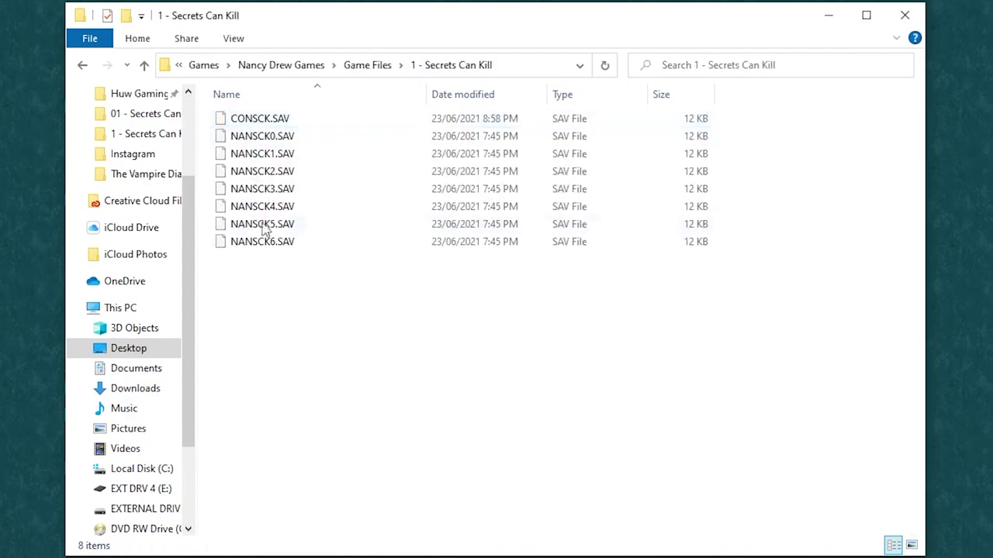
{"action": "left_click_drag", "start_coordinate": [303, 301], "coordinate": [268, 124]}
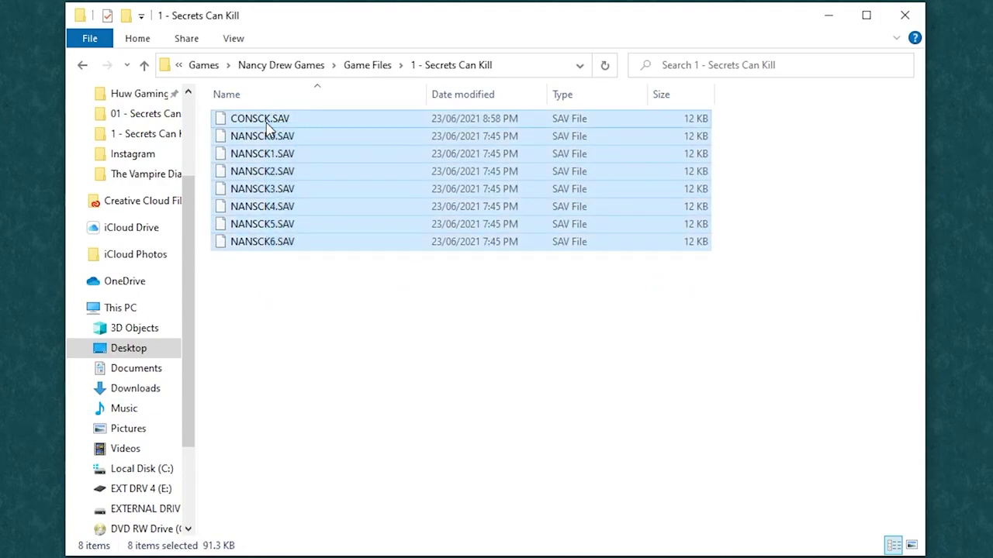
{"action": "key", "text": "Delete"}
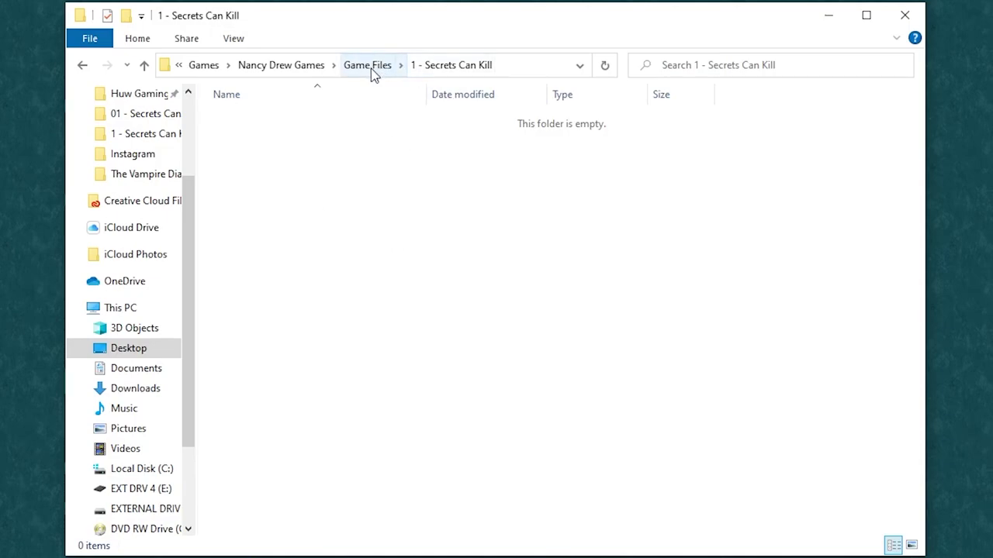
Return to the 1 - SCK Files folder in Game Files and check the stored disc images
{"action": "left_click", "coordinate": [371, 68]}
{"action": "left_click", "coordinate": [286, 123]}
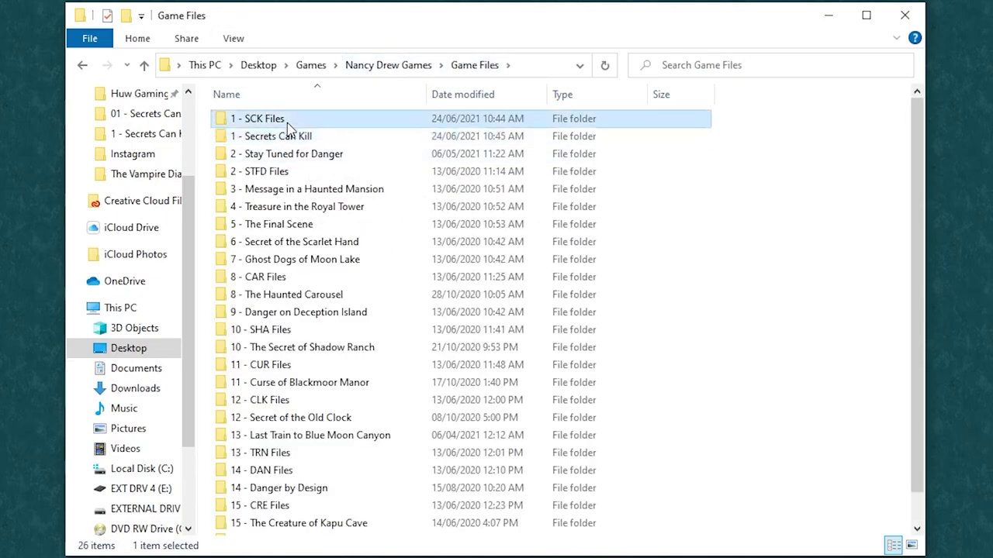
{"action": "double_click", "coordinate": [287, 122]}
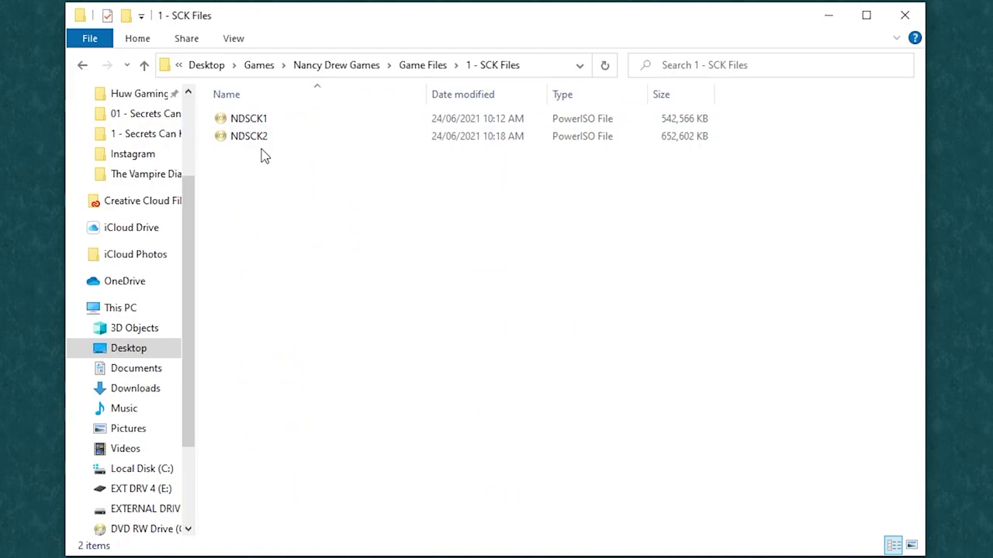
Eject the NDSCK1 disc from DVD RW Drive (G:) in This PC
{"action": "left_click", "coordinate": [120, 308]}
{"action": "right_click", "coordinate": [250, 338]}
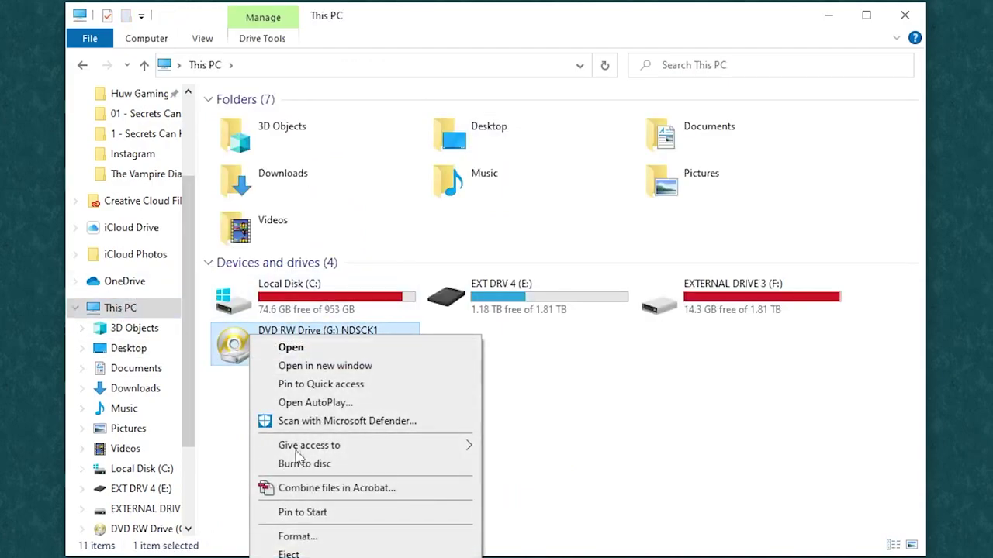
{"action": "left_click", "coordinate": [293, 554]}
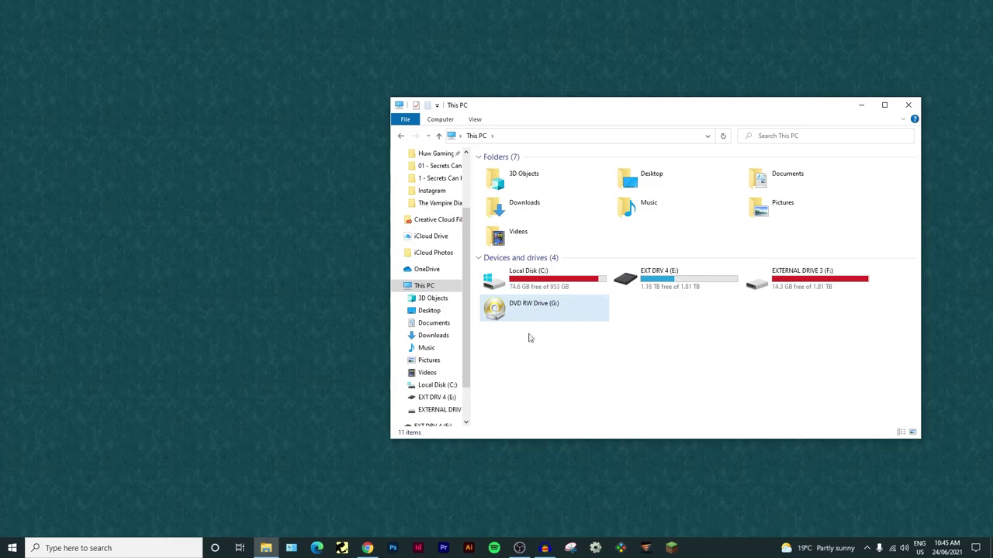
Launch PowerISO, set the number of virtual drives to 2 and check that setting
{"action": "left_click", "coordinate": [154, 540]}
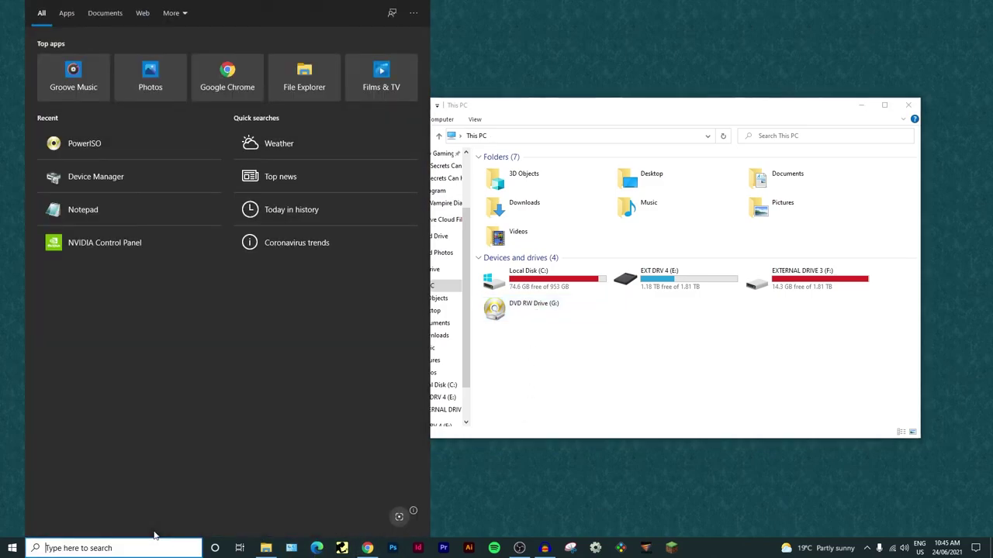
{"action": "type", "text": "power"}
{"action": "key", "text": "Return"}
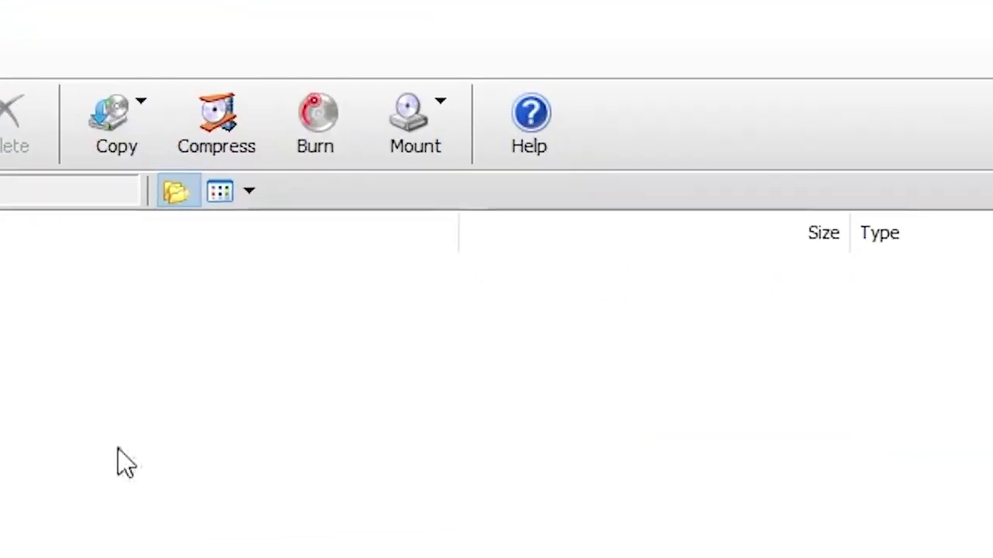
{"action": "left_click", "coordinate": [419, 122]}
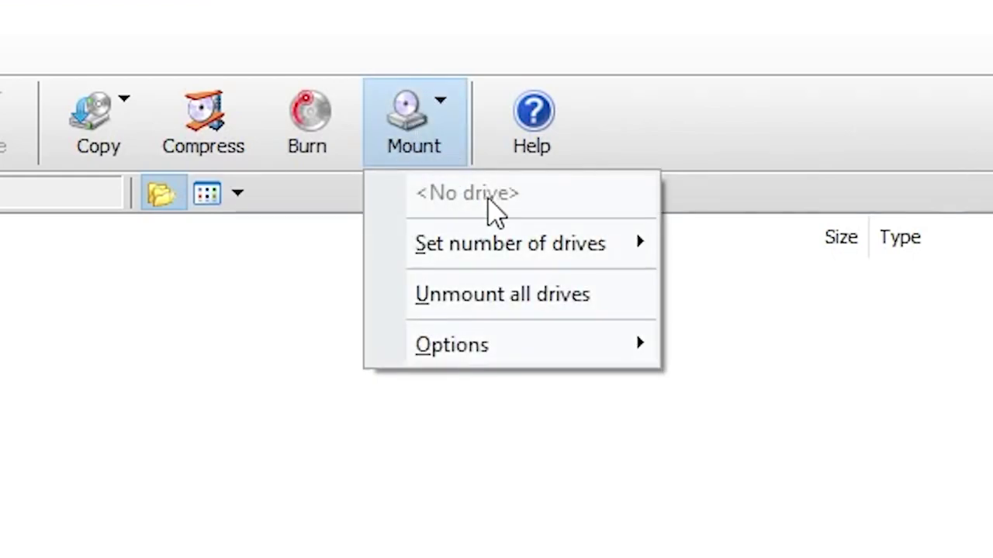
{"action": "mouse_move", "coordinate": [525, 255]}
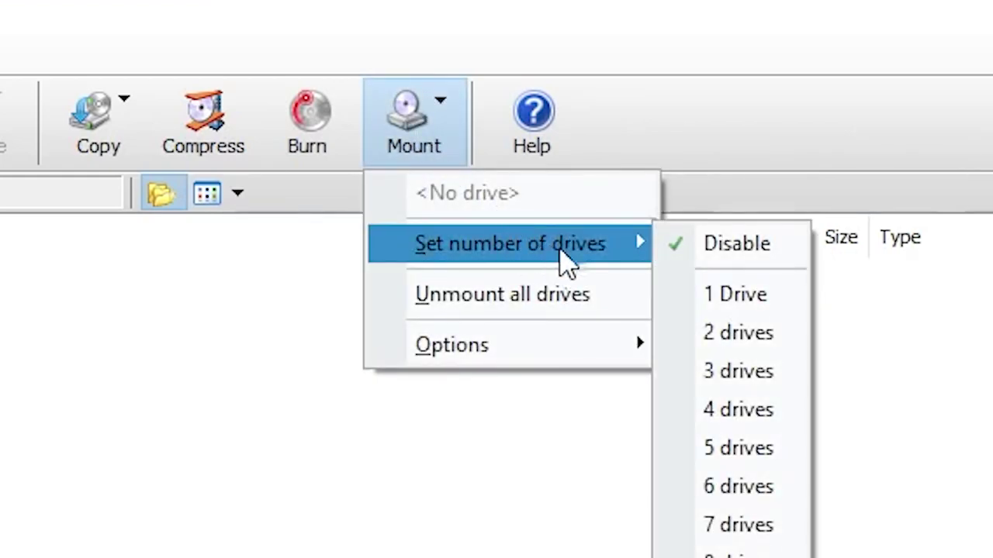
{"action": "left_click", "coordinate": [739, 333]}
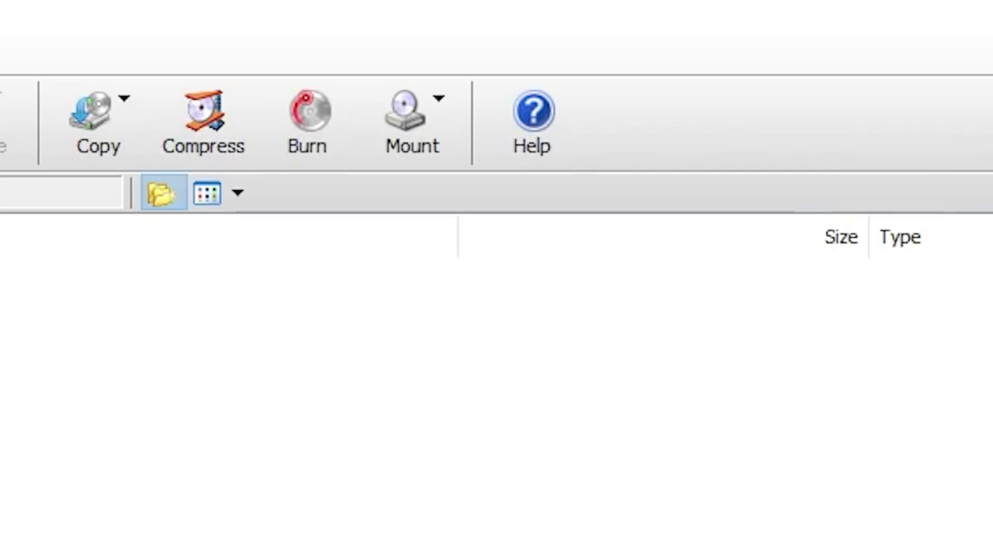
{"action": "left_click", "coordinate": [418, 128]}
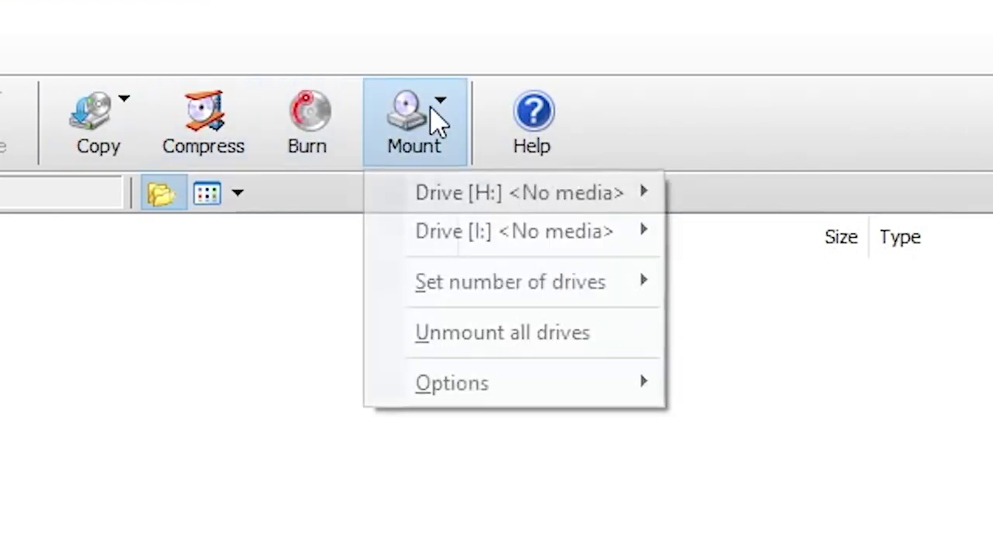
{"action": "mouse_move", "coordinate": [512, 302]}
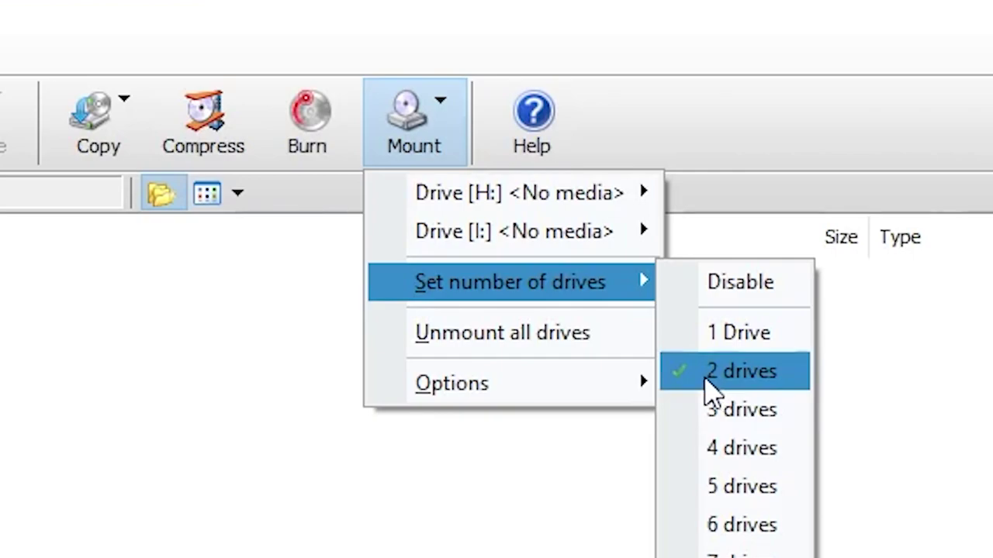
Mount the NDSCK1 image from the 1 - SCK Files folder on virtual drive H: and check the drive assignment
{"action": "mouse_move", "coordinate": [493, 204]}
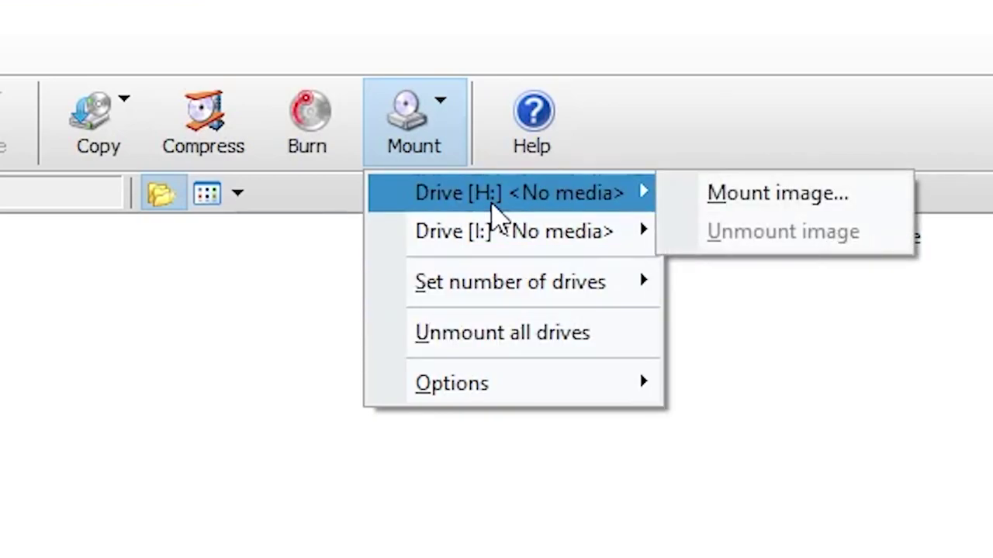
{"action": "mouse_move", "coordinate": [481, 239]}
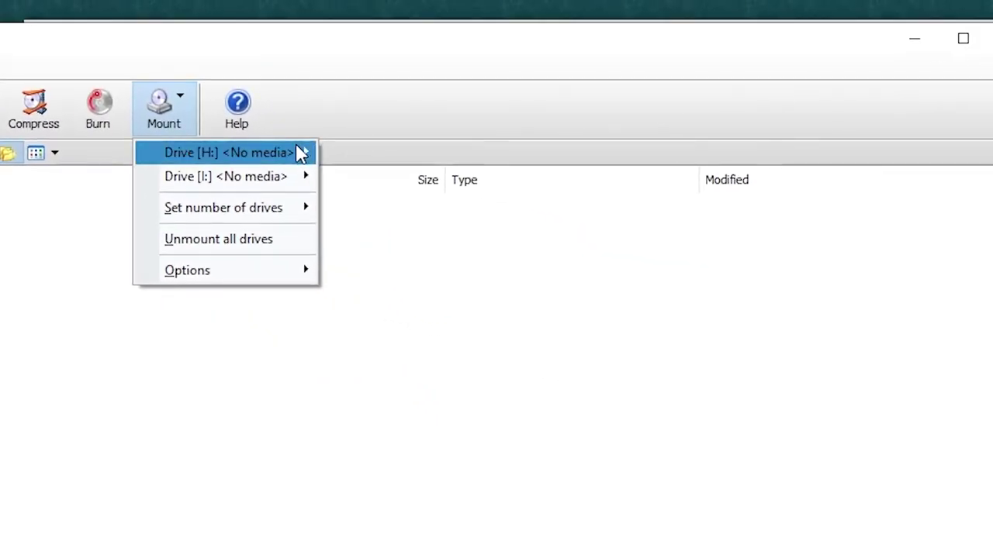
{"action": "mouse_move", "coordinate": [225, 160]}
{"action": "left_click", "coordinate": [350, 162]}
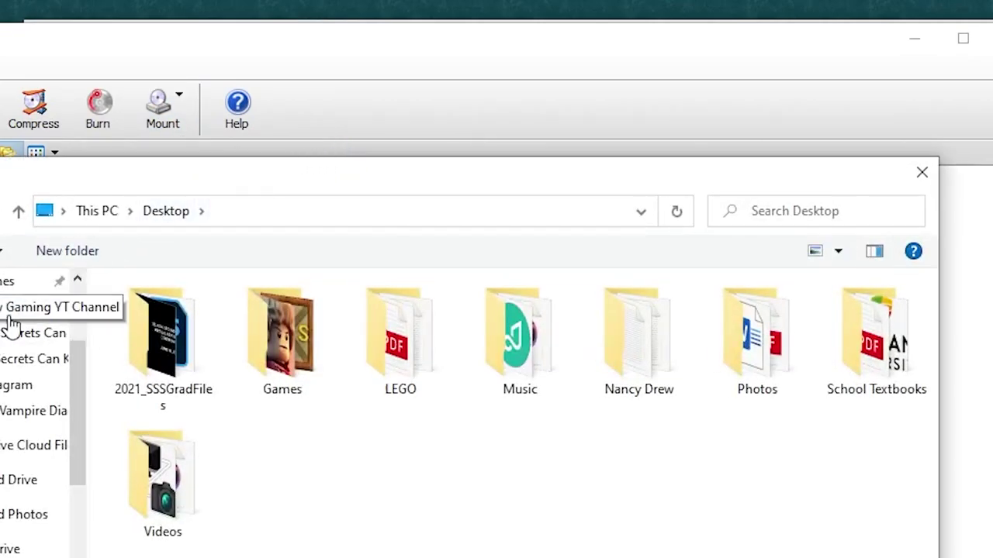
{"action": "left_click", "coordinate": [12, 359]}
{"action": "left_click", "coordinate": [386, 210]}
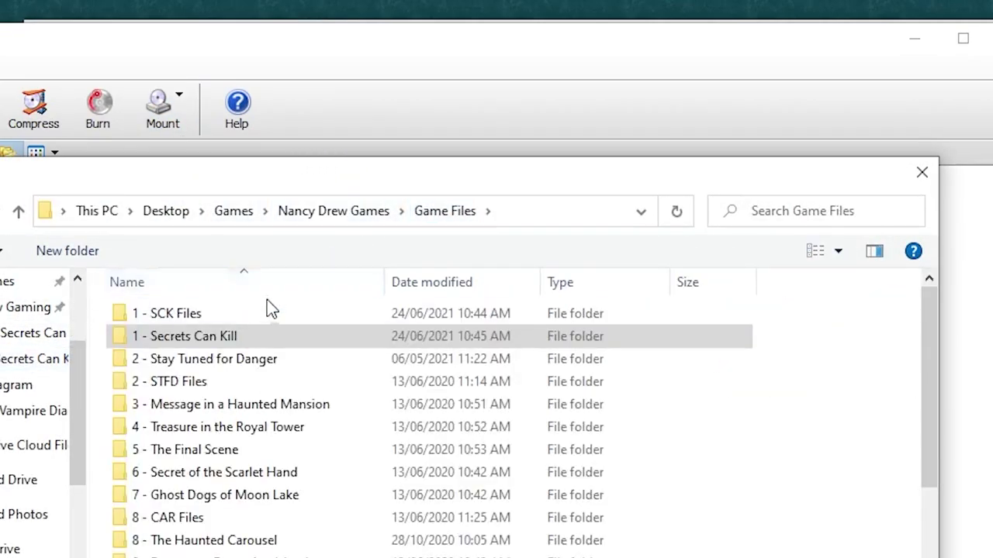
{"action": "double_click", "coordinate": [267, 311]}
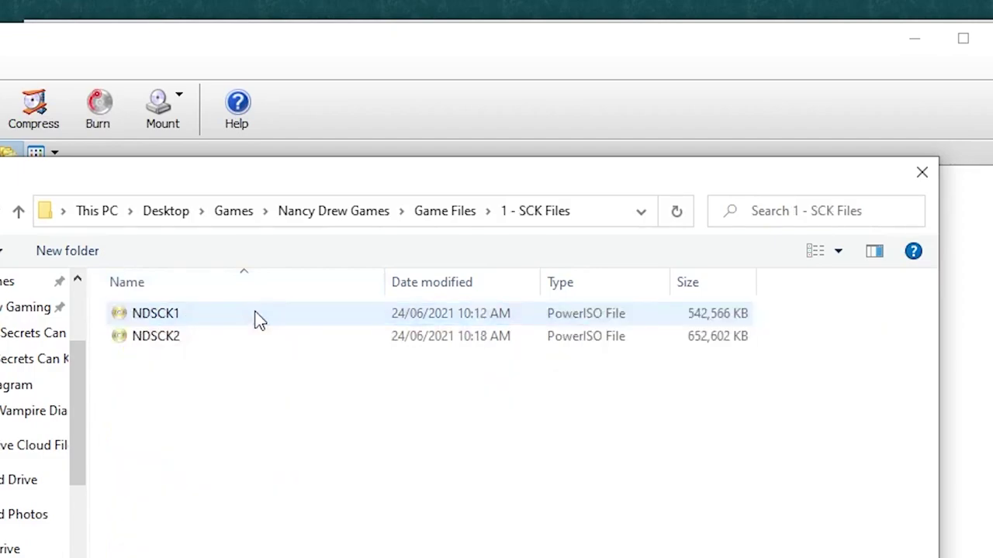
{"action": "double_click", "coordinate": [162, 321]}
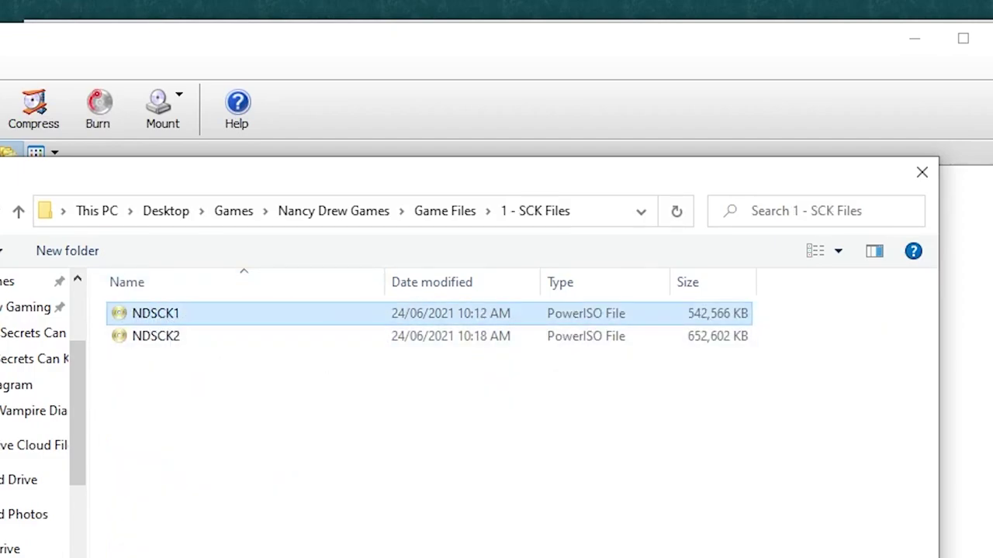
{"action": "left_click", "coordinate": [177, 104]}
{"action": "mouse_move", "coordinate": [214, 162]}
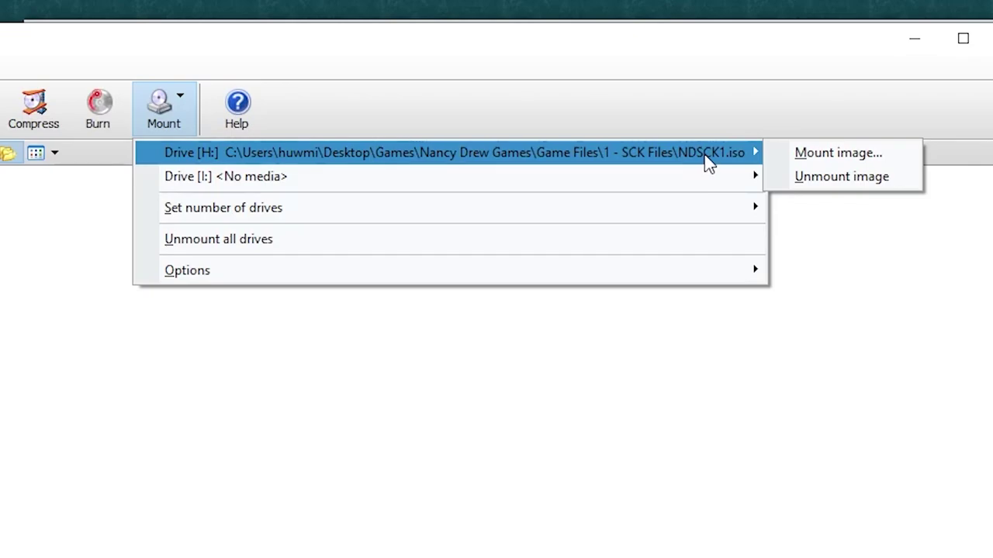
{"action": "left_click", "coordinate": [714, 129]}
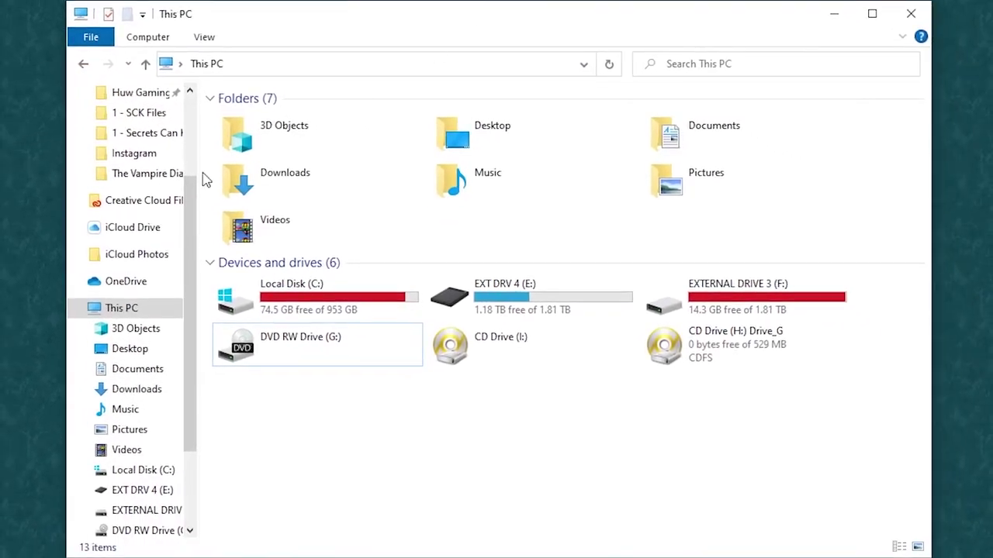
Open CD Drive (H:) from This PC in a new window and enlarge the window to show its files
{"action": "scroll", "coordinate": [124, 310], "scroll_direction": "down", "scroll_amount": 2}
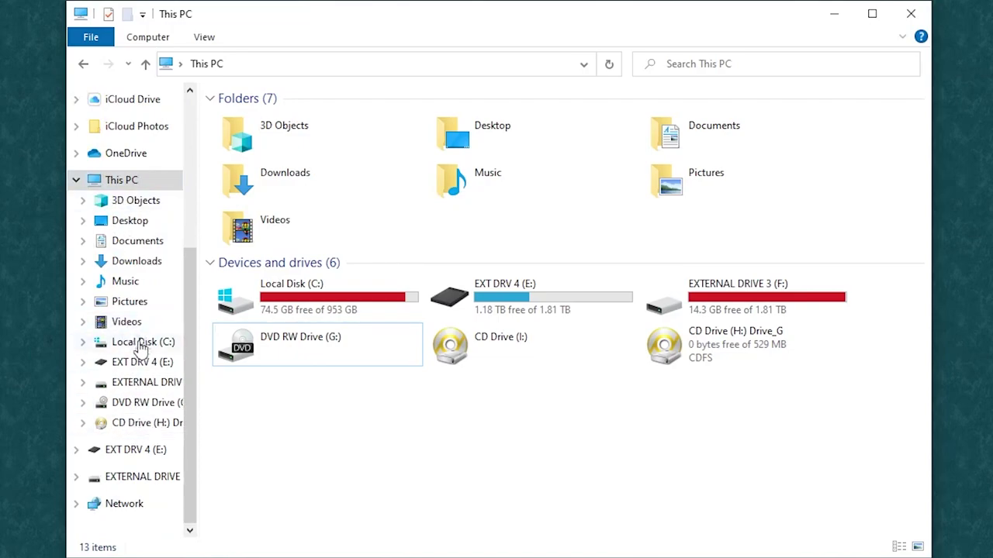
{"action": "right_click", "coordinate": [126, 424]}
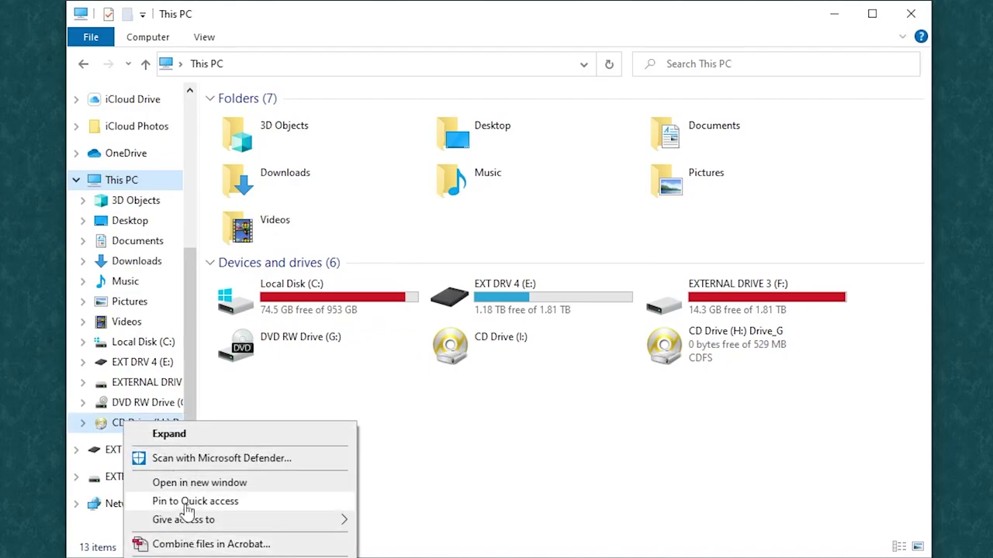
{"action": "left_click", "coordinate": [197, 484]}
{"action": "left_click_drag", "start_coordinate": [250, 543], "coordinate": [305, 552]}
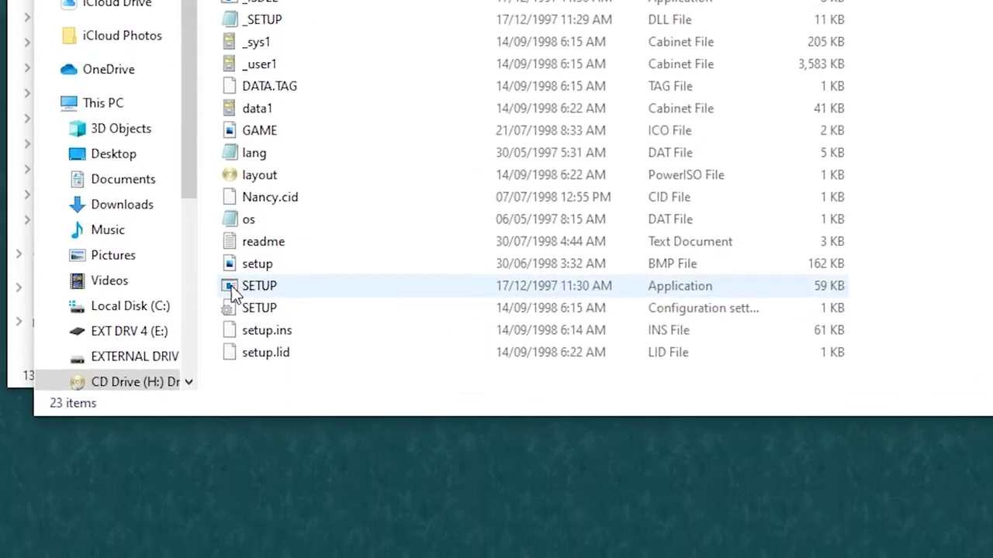
Set the SETUP application on drive H: to Windows 98 / Windows Me compatibility mode and to run as an administrator
{"action": "right_click", "coordinate": [246, 478]}
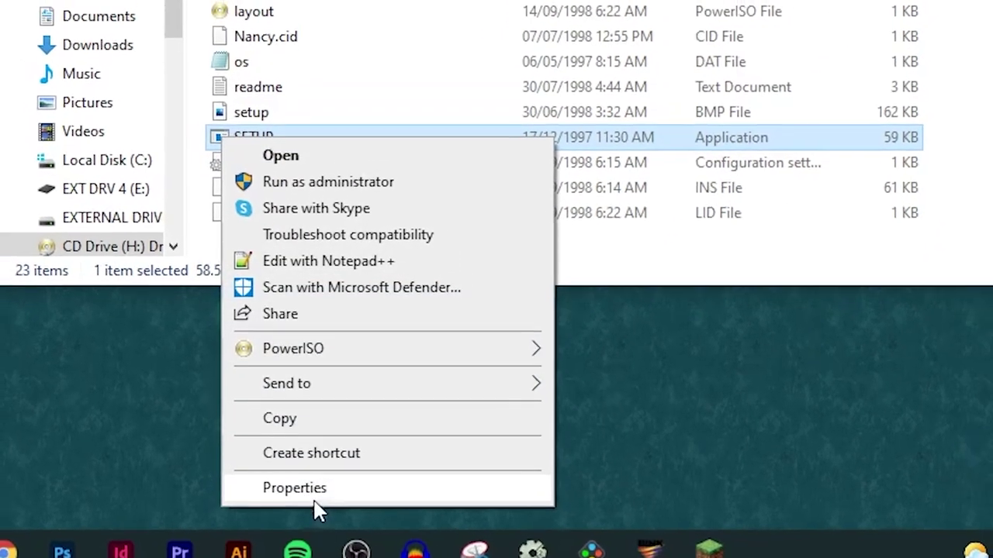
{"action": "left_click", "coordinate": [314, 472]}
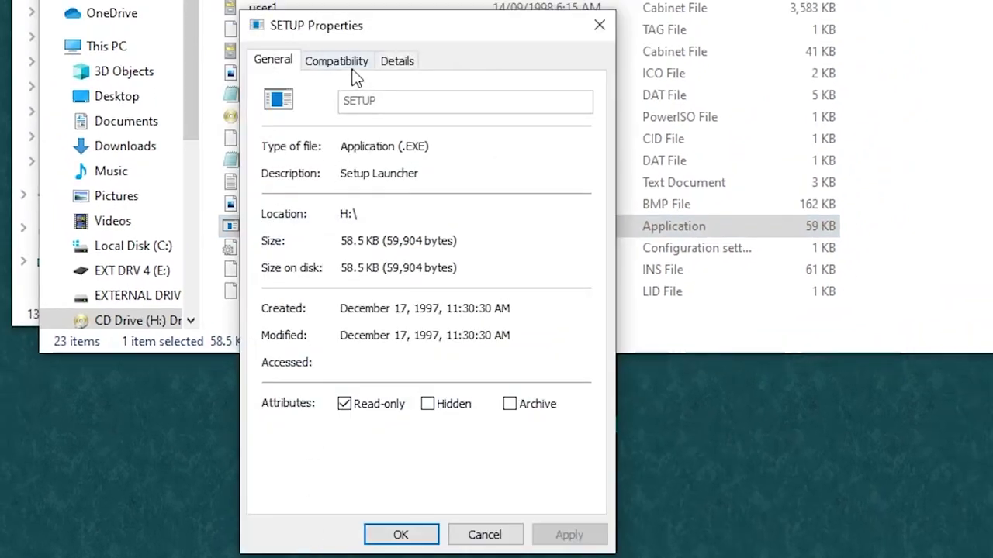
{"action": "left_click", "coordinate": [352, 66]}
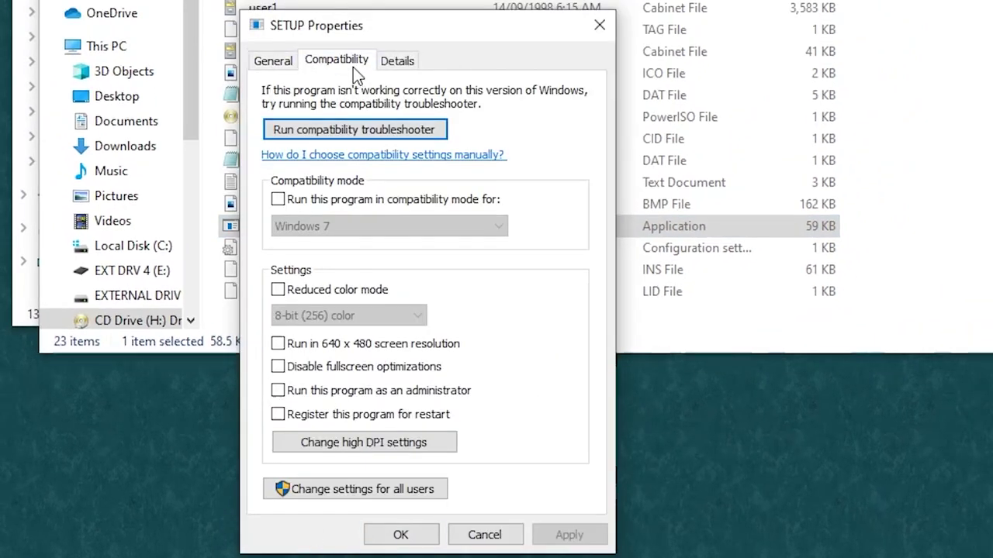
{"action": "left_click", "coordinate": [278, 200]}
{"action": "left_click", "coordinate": [302, 226]}
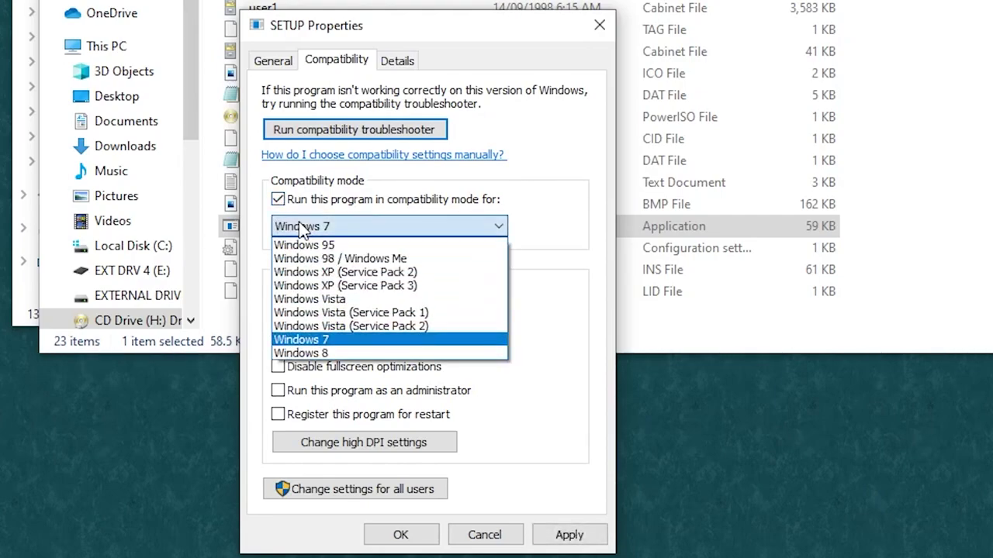
{"action": "left_click", "coordinate": [321, 260]}
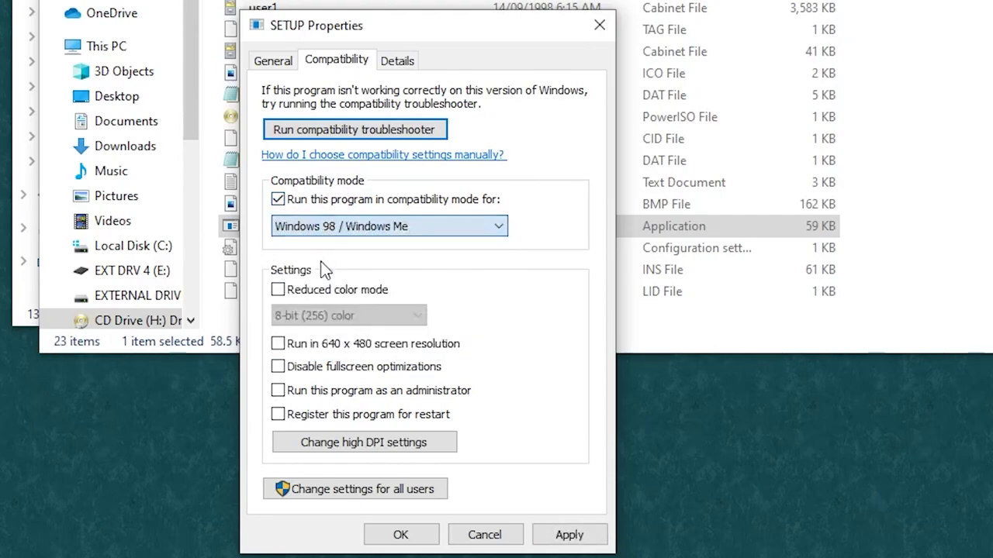
{"action": "left_click", "coordinate": [278, 391]}
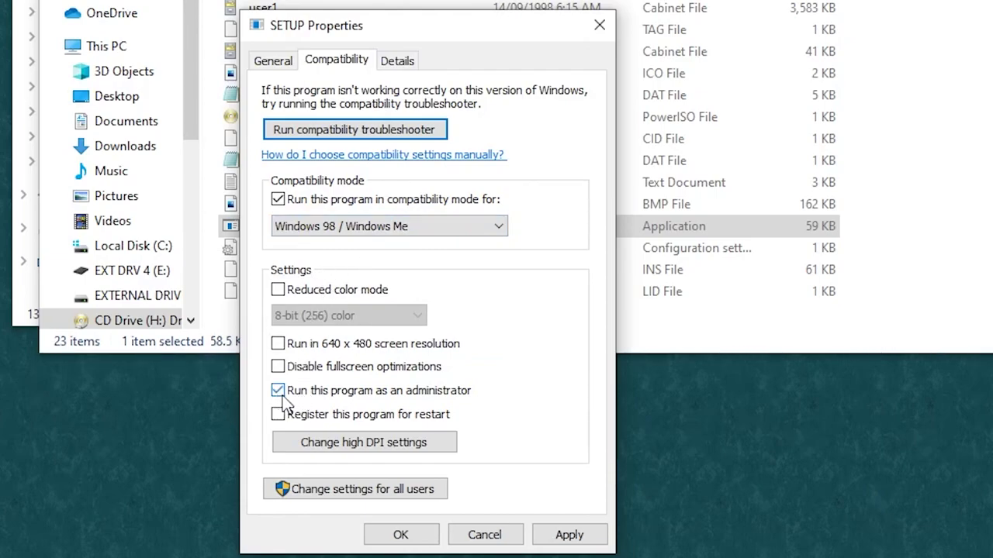
{"action": "left_click", "coordinate": [562, 539]}
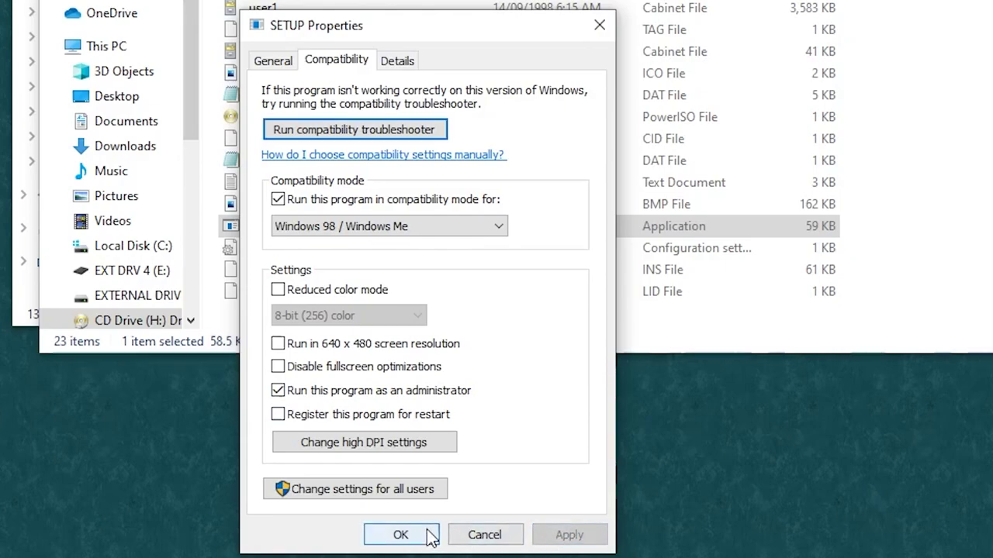
{"action": "left_click", "coordinate": [427, 533]}
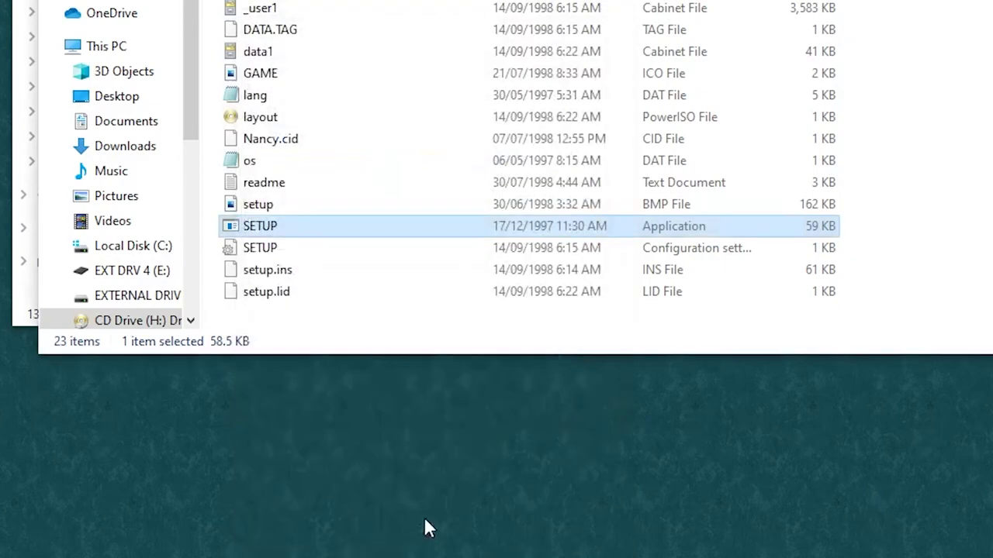
Run the SETUP application as administrator and minimise both File Explorer windows
{"action": "right_click", "coordinate": [234, 232]}
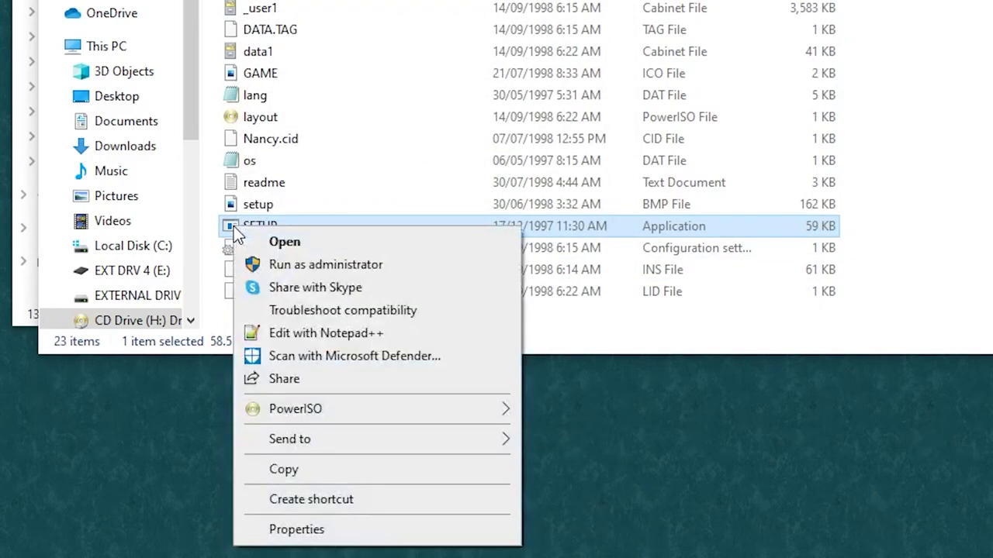
{"action": "left_click", "coordinate": [264, 267]}
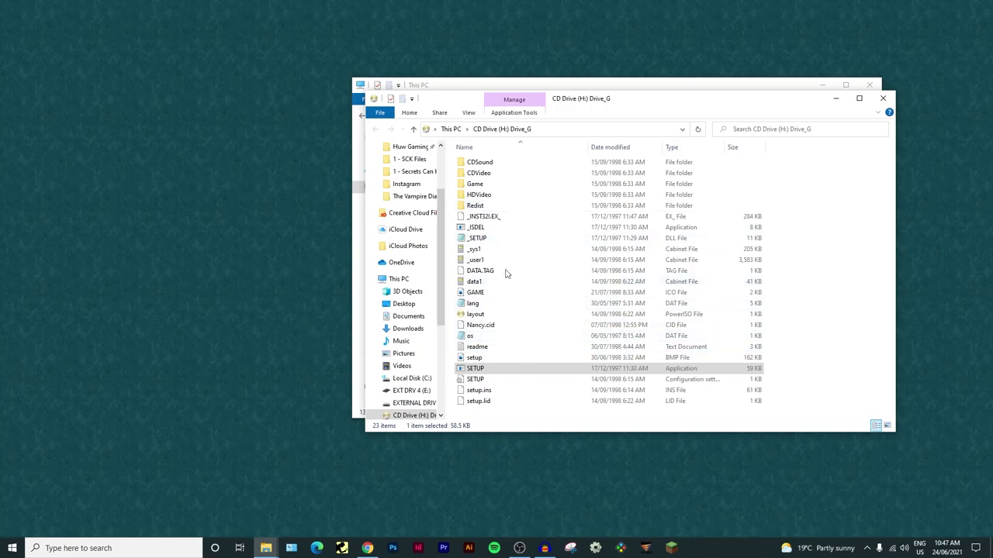
{"action": "left_click", "coordinate": [835, 100]}
{"action": "left_click", "coordinate": [823, 86]}
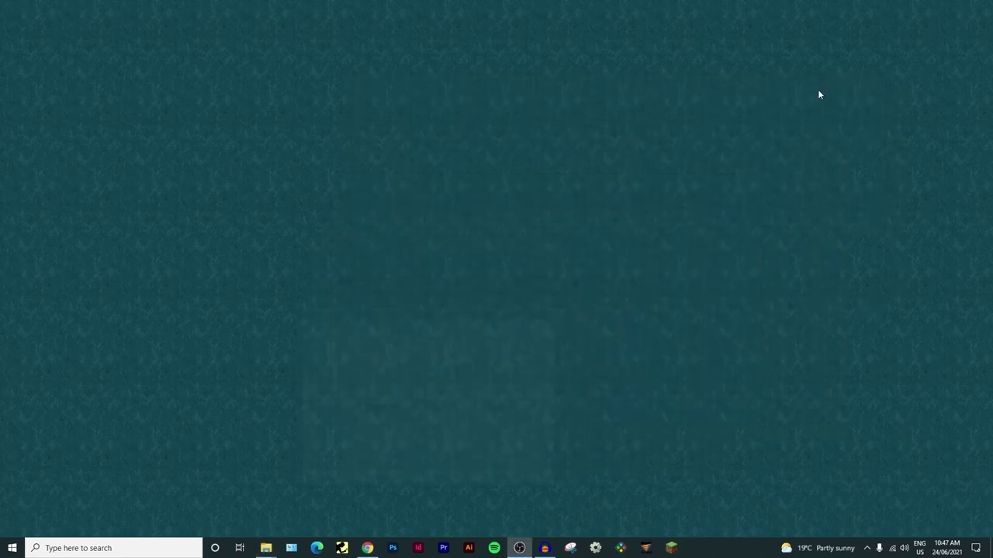
{"action": "right_click", "coordinate": [713, 550]}
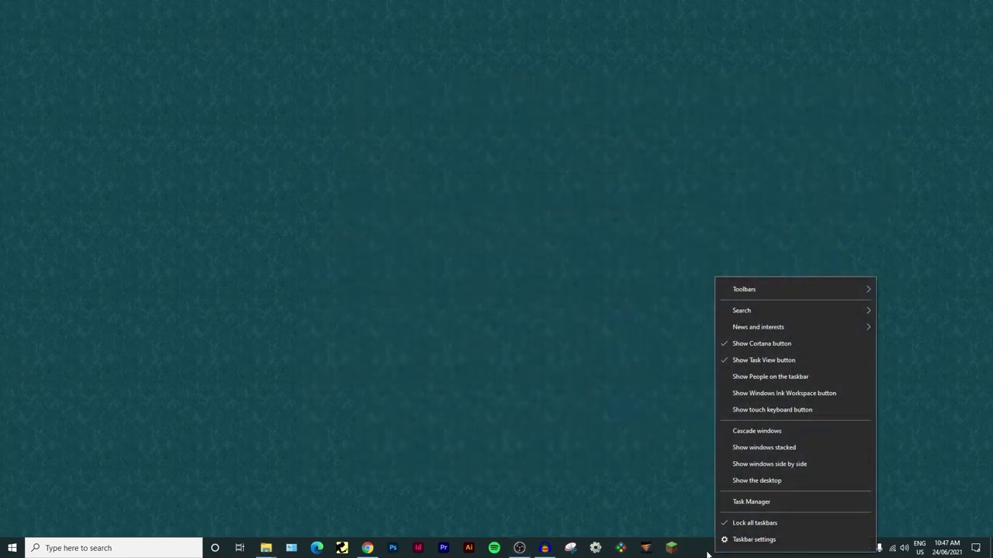
{"action": "left_click", "coordinate": [735, 501]}
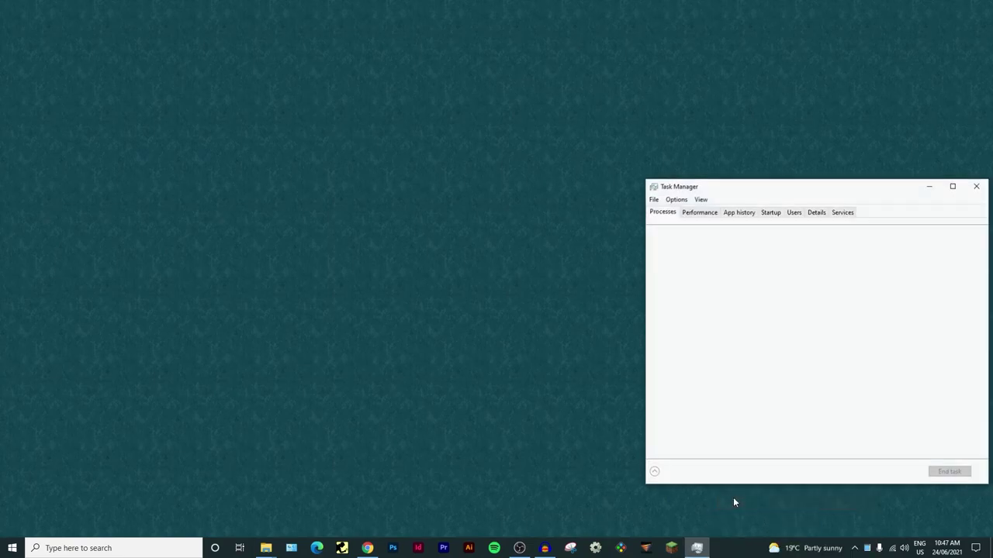
{"action": "right_click", "coordinate": [730, 548]}
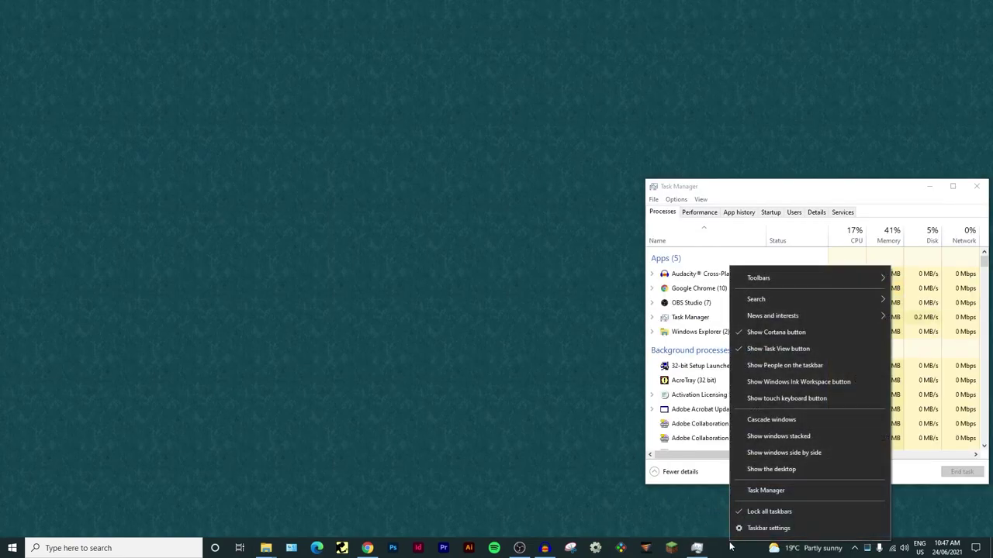
{"action": "left_click", "coordinate": [580, 463]}
{"action": "left_click", "coordinate": [975, 187]}
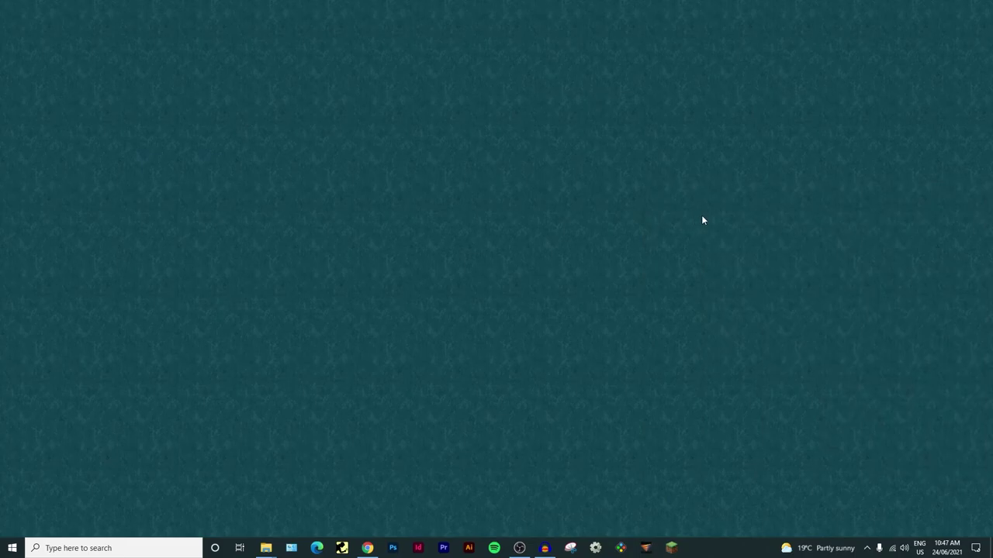
Open Task Manager and go to the details of the 32-bit Setup Launcher background process
{"action": "key", "text": "ctrl+shift+Escape"}
{"action": "left_click_drag", "start_coordinate": [721, 193], "coordinate": [552, 124]}
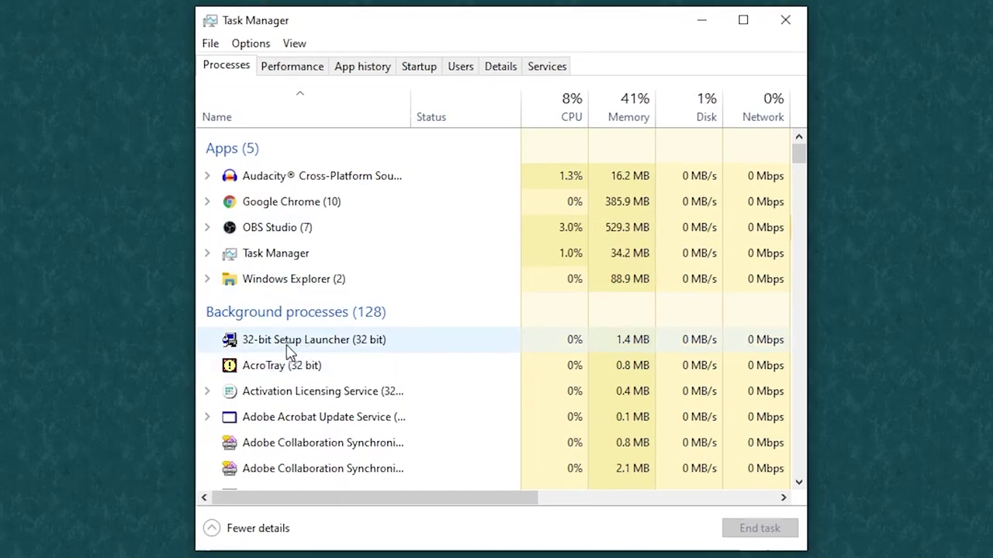
{"action": "right_click", "coordinate": [348, 346]}
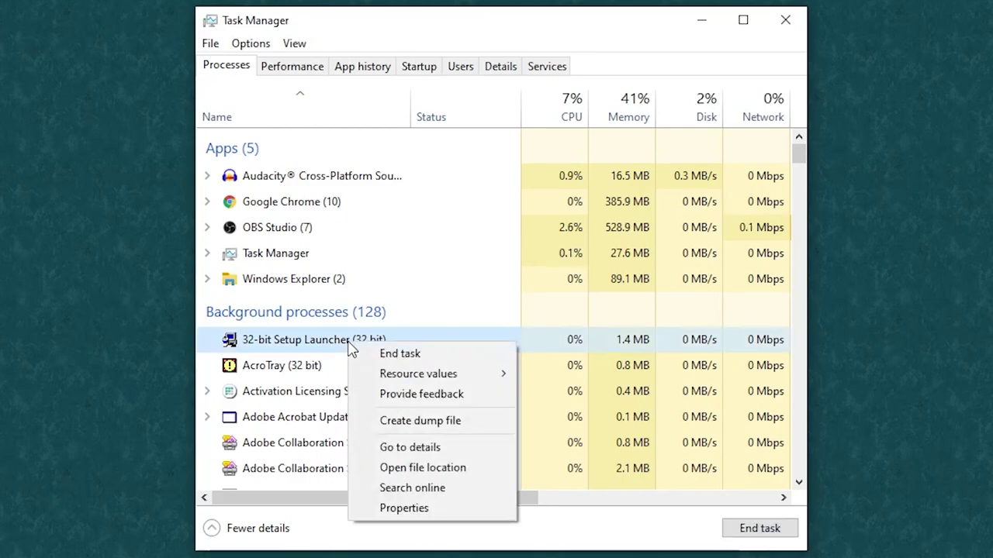
{"action": "left_click", "coordinate": [411, 449]}
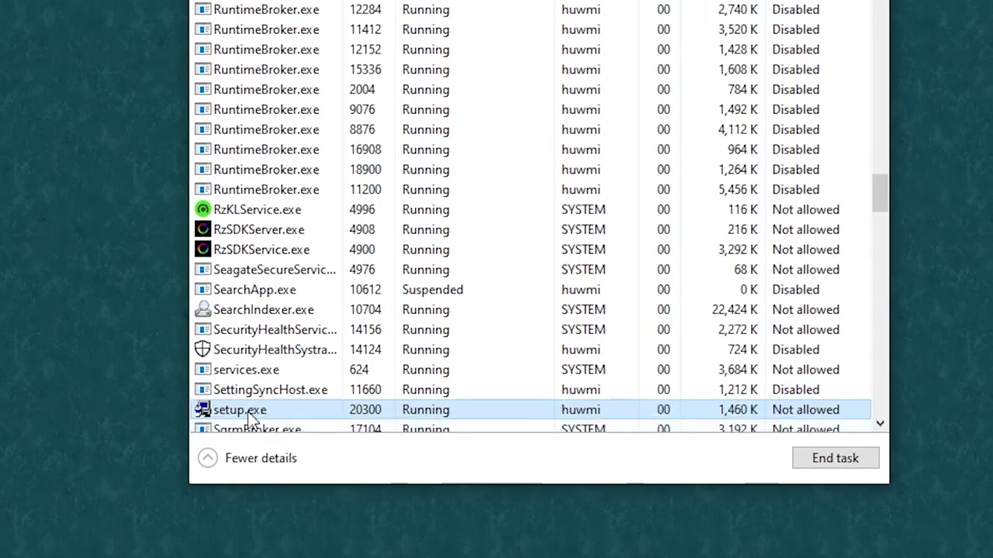
Analyze the wait chain of setup.exe and end the nvcontainer.exe process that it is waiting for
{"action": "right_click", "coordinate": [247, 489]}
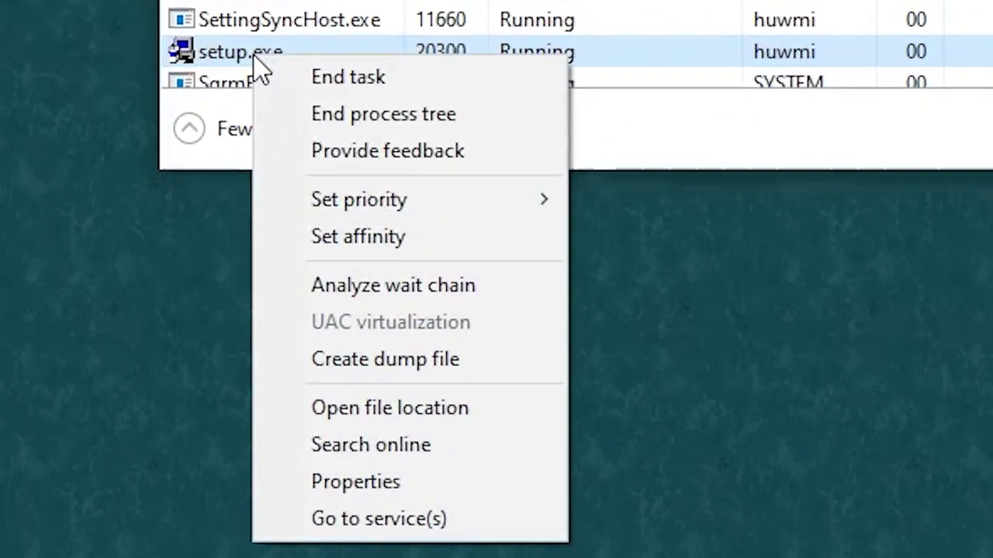
{"action": "left_click", "coordinate": [380, 285]}
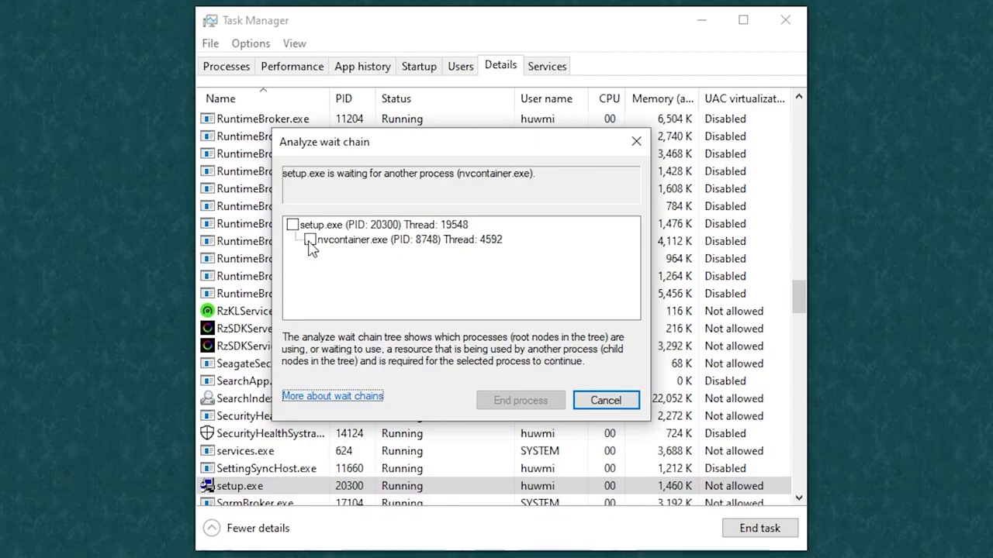
{"action": "left_click", "coordinate": [309, 239]}
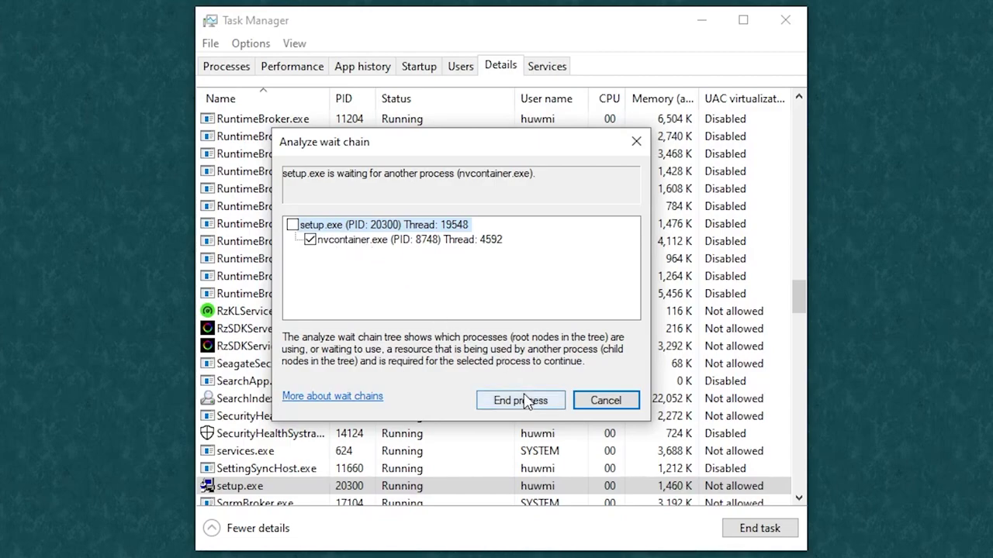
{"action": "left_click", "coordinate": [345, 240]}
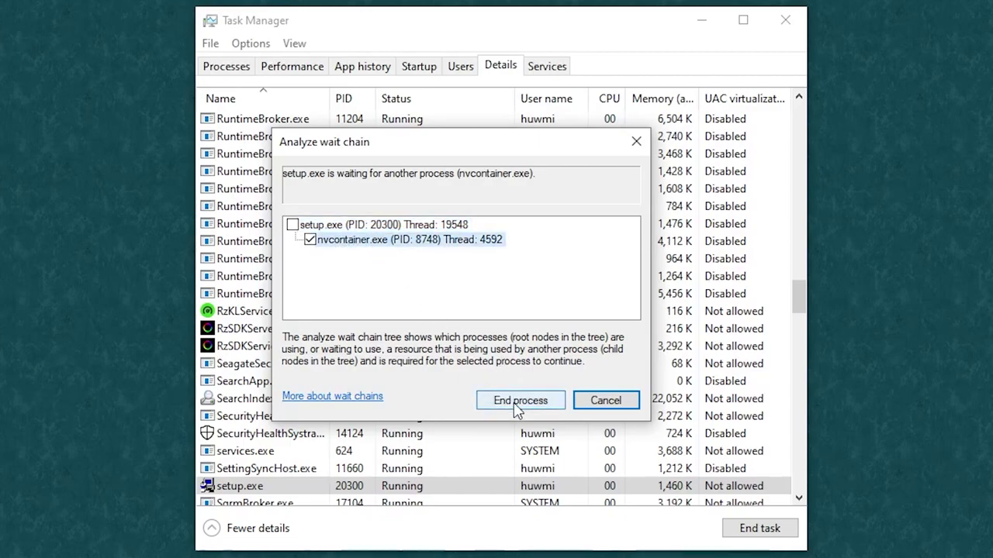
{"action": "left_click", "coordinate": [519, 402]}
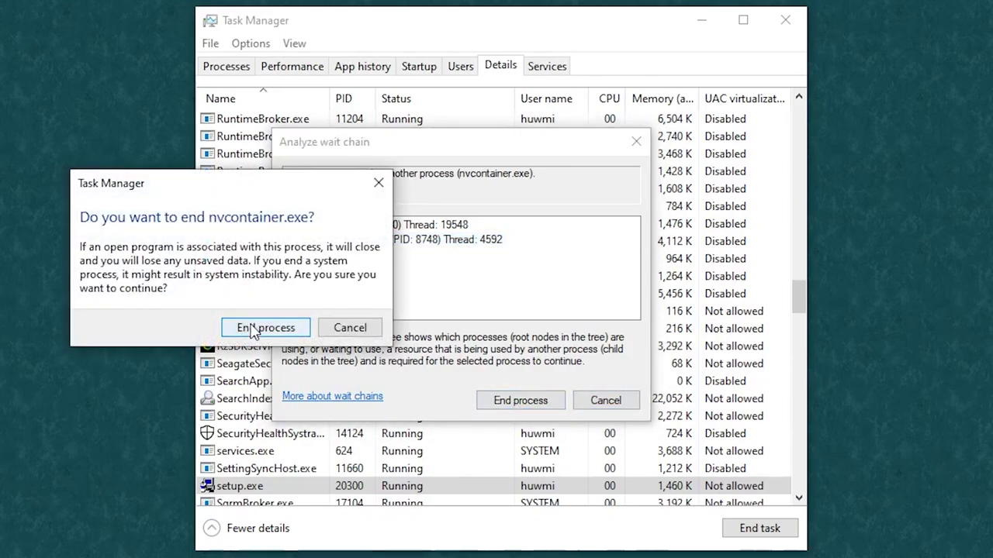
{"action": "left_click", "coordinate": [252, 329]}
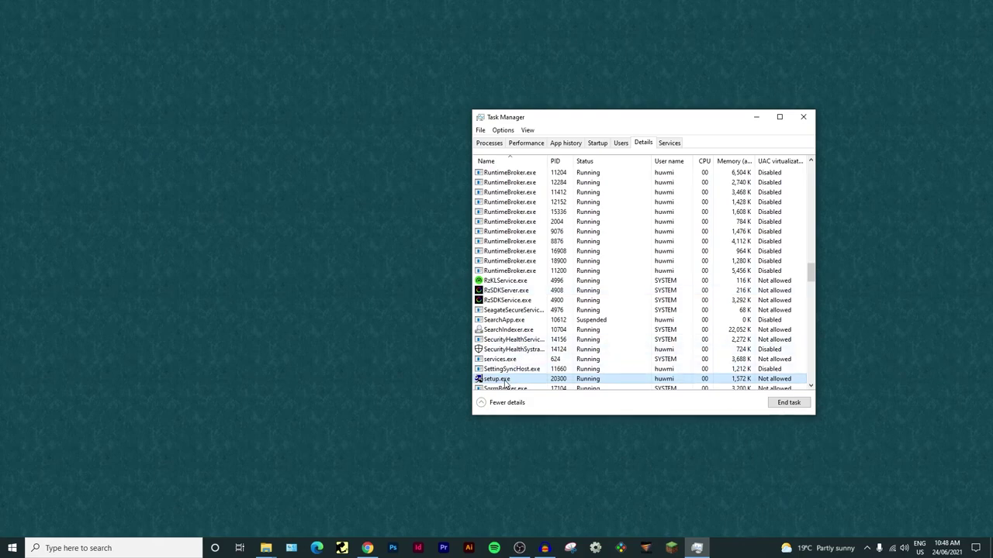
Return to the overview of running processes and close Task Manager
{"action": "left_click", "coordinate": [494, 144]}
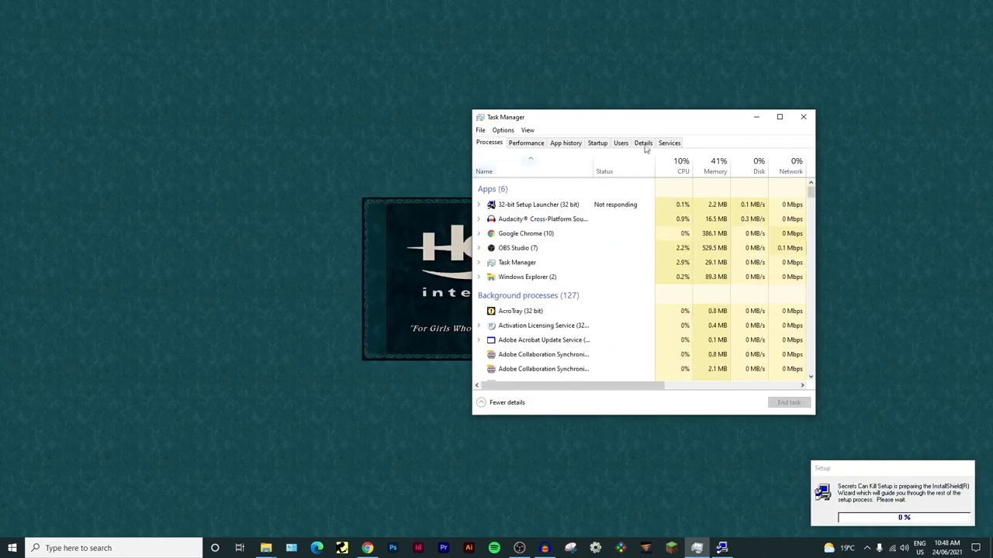
{"action": "left_click", "coordinate": [803, 116]}
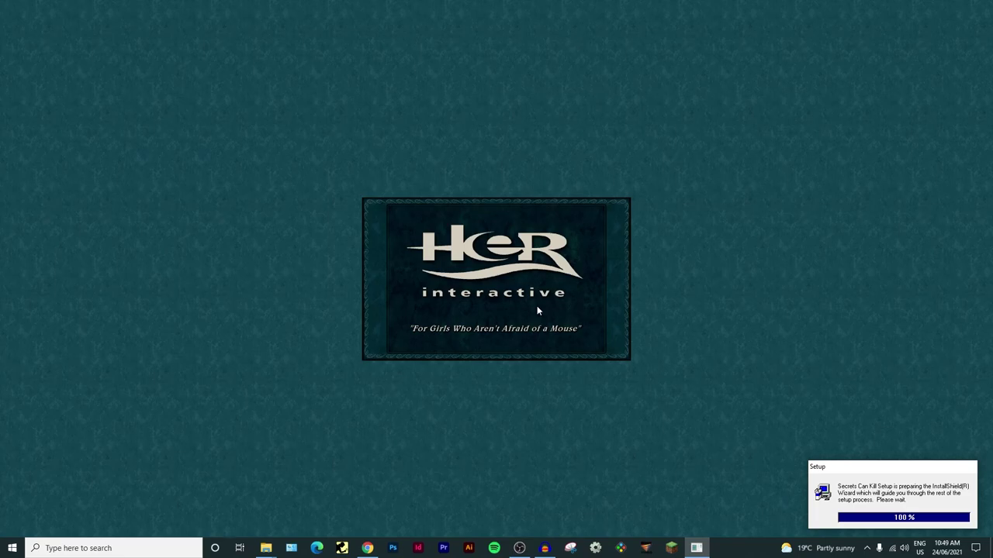
Reopen Task Manager, analyze the wait chain of setup.exe, and close Task Manager
{"action": "right_click", "coordinate": [742, 549]}
{"action": "left_click", "coordinate": [763, 494]}
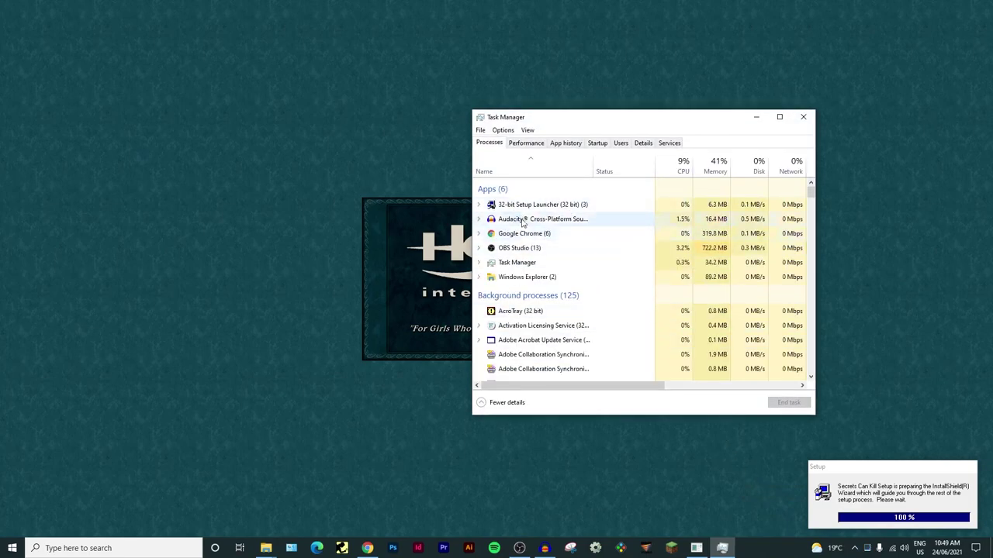
{"action": "right_click", "coordinate": [541, 207]}
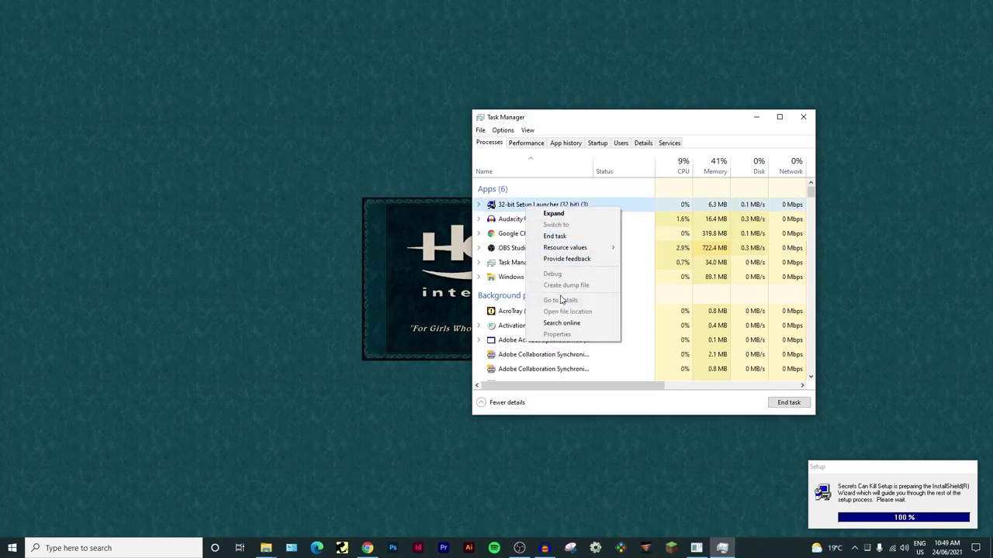
{"action": "left_click", "coordinate": [643, 143]}
{"action": "scroll", "coordinate": [576, 225], "scroll_direction": "down", "scroll_amount": 20}
{"action": "scroll", "coordinate": [573, 244], "scroll_direction": "down", "scroll_amount": 10}
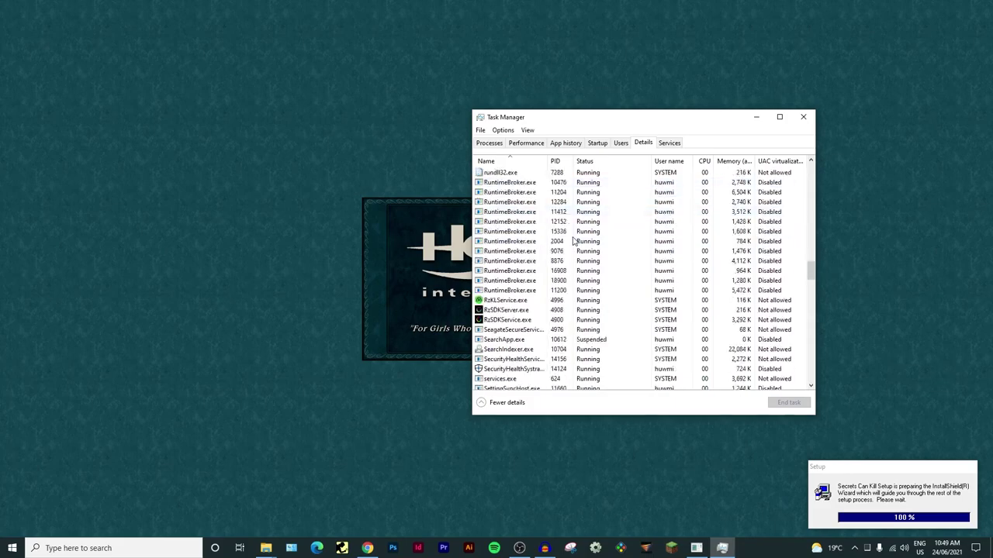
{"action": "right_click", "coordinate": [493, 285]}
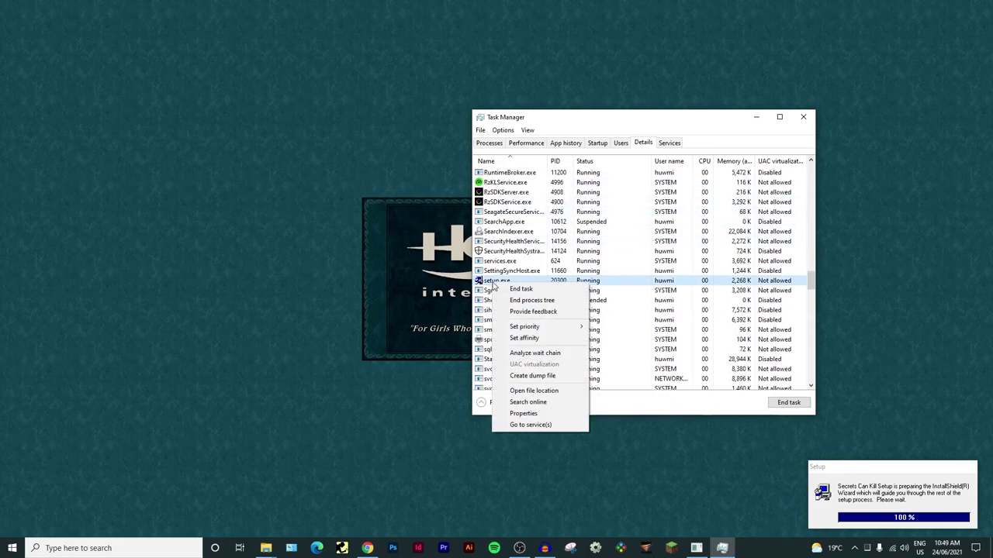
{"action": "left_click", "coordinate": [539, 353]}
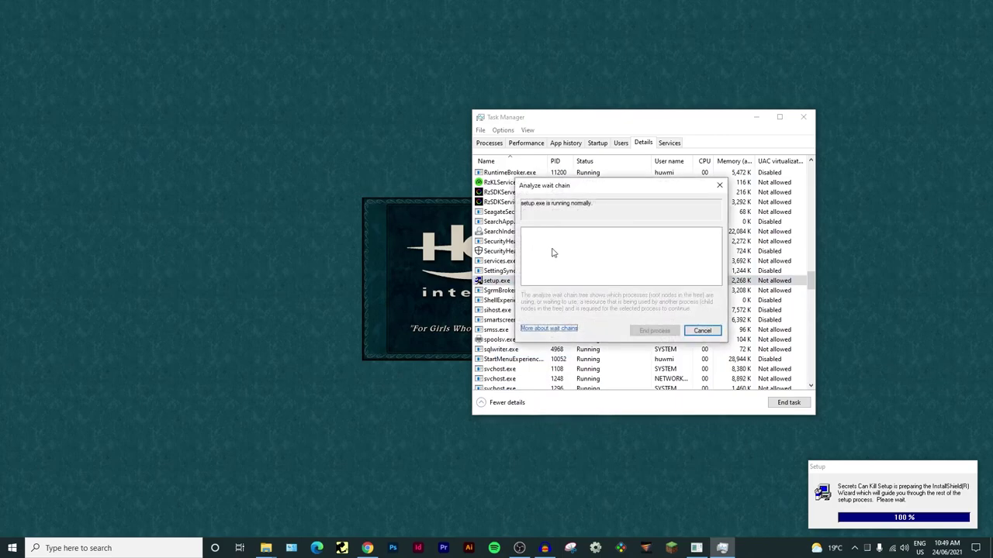
{"action": "left_click", "coordinate": [719, 185]}
{"action": "left_click", "coordinate": [802, 118]}
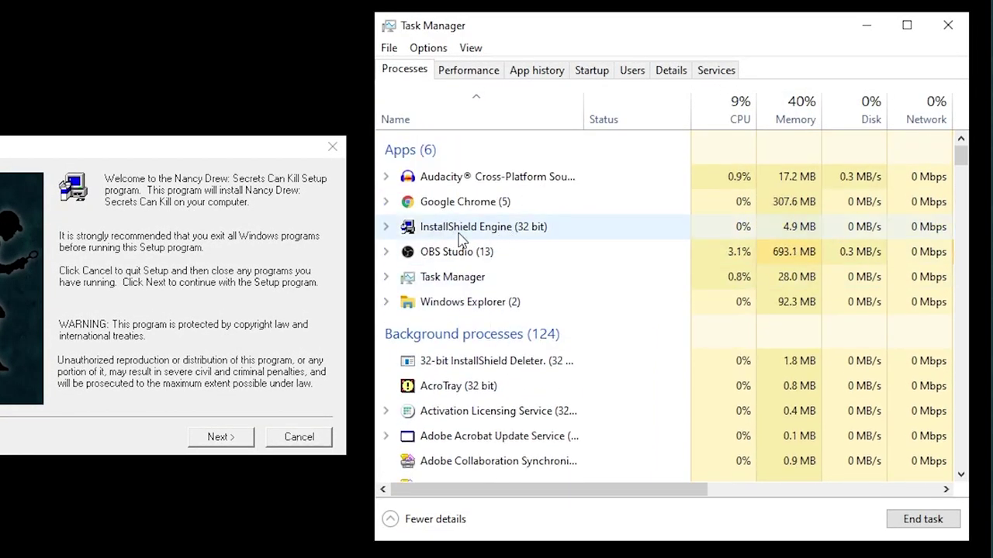
Find the InstallShield Engine (32 bit) app among the running processes and go to its details
{"action": "scroll", "coordinate": [490, 242], "scroll_direction": "down", "scroll_amount": 2}
{"action": "scroll", "coordinate": [492, 241], "scroll_direction": "down", "scroll_amount": 5}
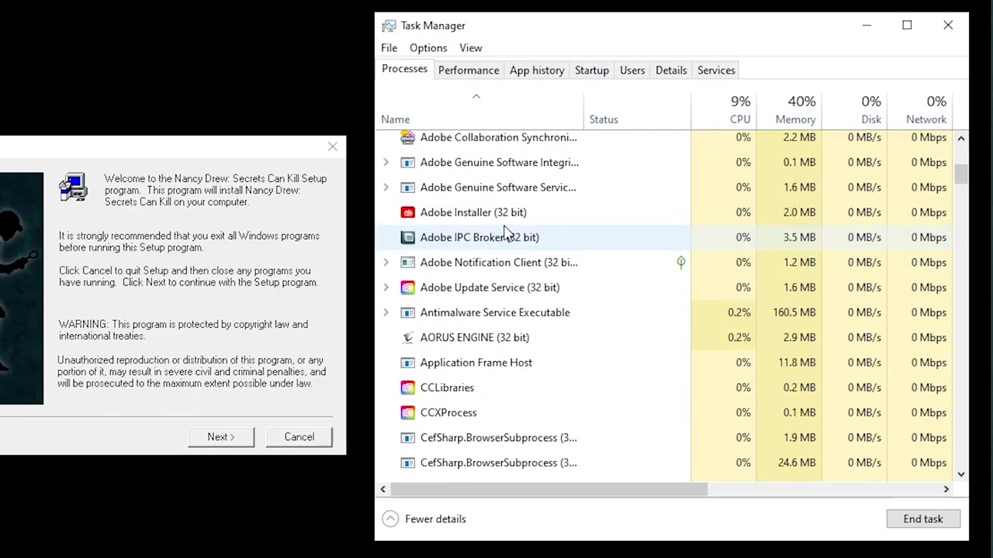
{"action": "scroll", "coordinate": [498, 238], "scroll_direction": "down", "scroll_amount": 3}
{"action": "scroll", "coordinate": [527, 279], "scroll_direction": "up", "scroll_amount": 10}
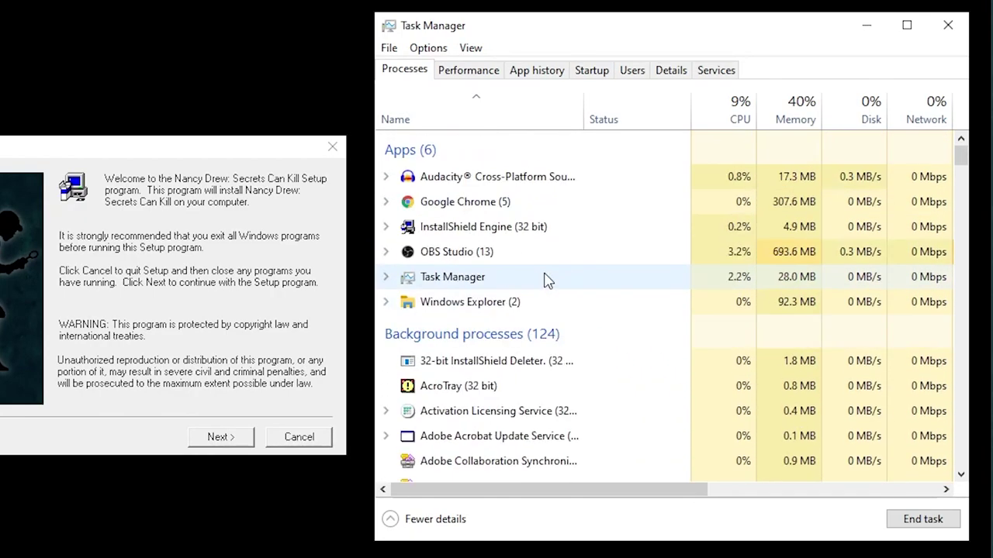
{"action": "right_click", "coordinate": [468, 235]}
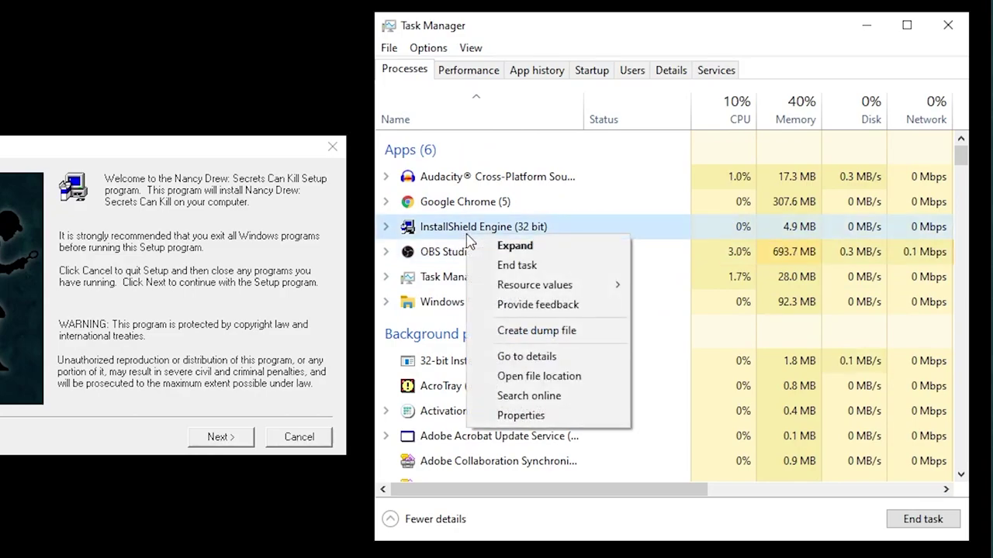
{"action": "left_click", "coordinate": [536, 359]}
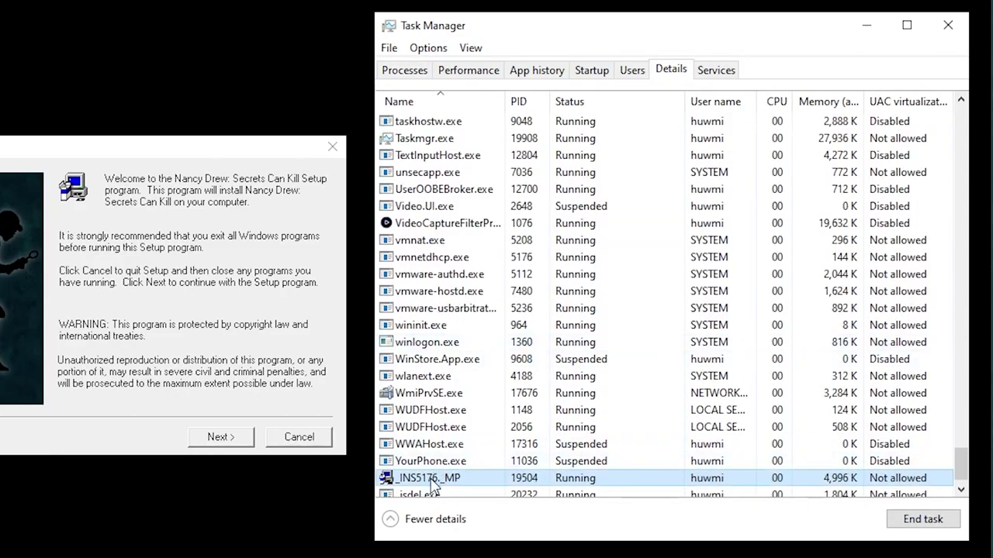
Analyze the wait chain of the _INS5176._MP process and close Task Manager
{"action": "right_click", "coordinate": [432, 485]}
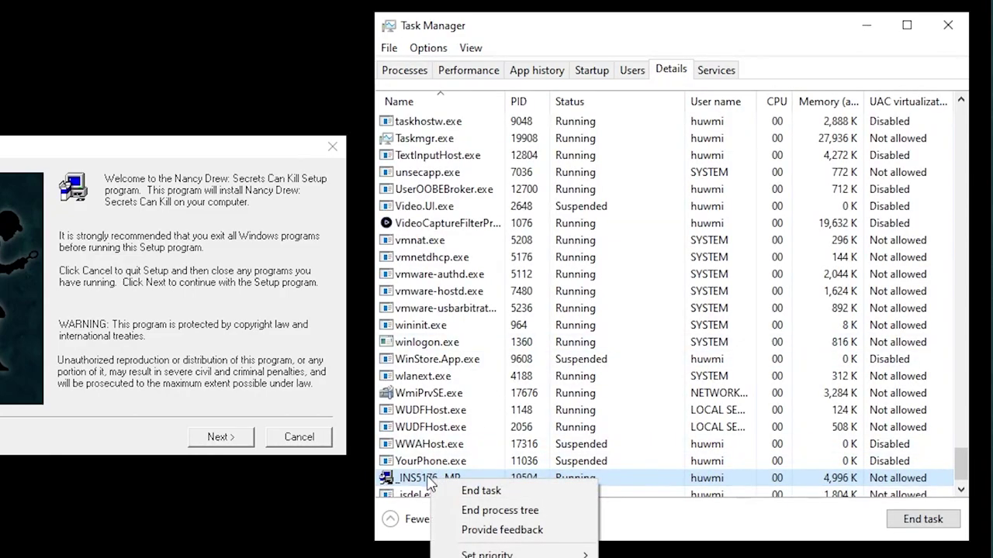
{"action": "left_click", "coordinate": [439, 486]}
{"action": "scroll", "coordinate": [441, 487], "scroll_direction": "down", "scroll_amount": 1}
{"action": "right_click", "coordinate": [421, 467]}
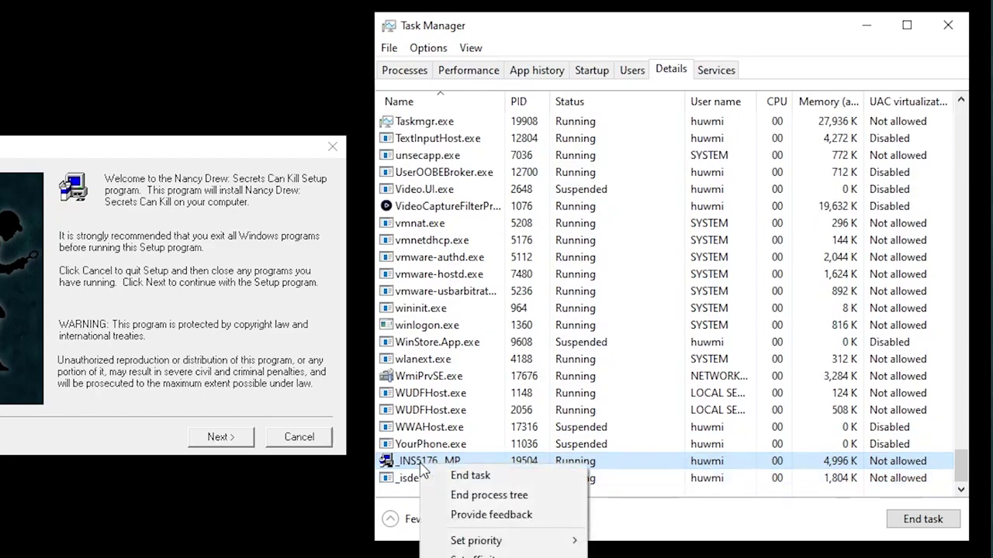
{"action": "left_click", "coordinate": [481, 557]}
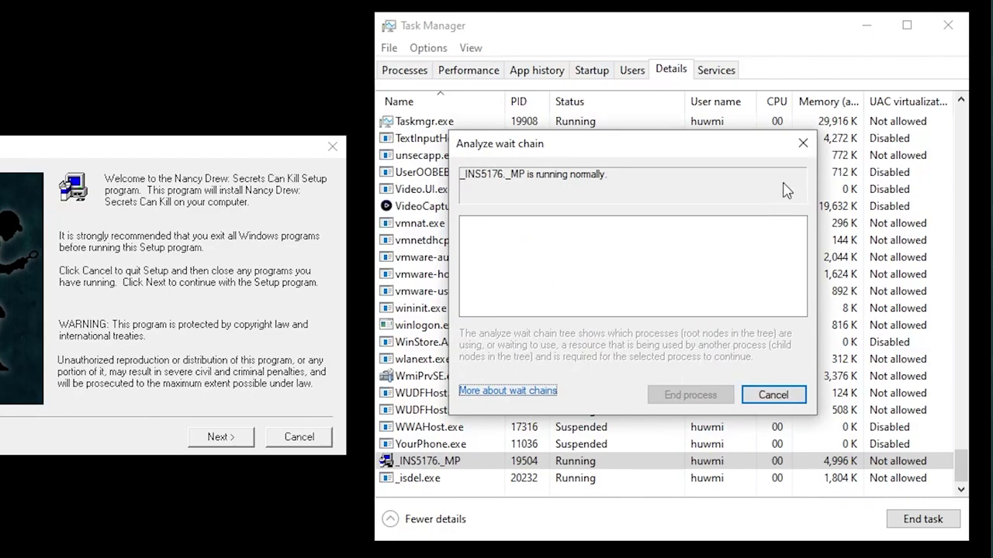
{"action": "left_click", "coordinate": [803, 143]}
{"action": "left_click", "coordinate": [946, 25]}
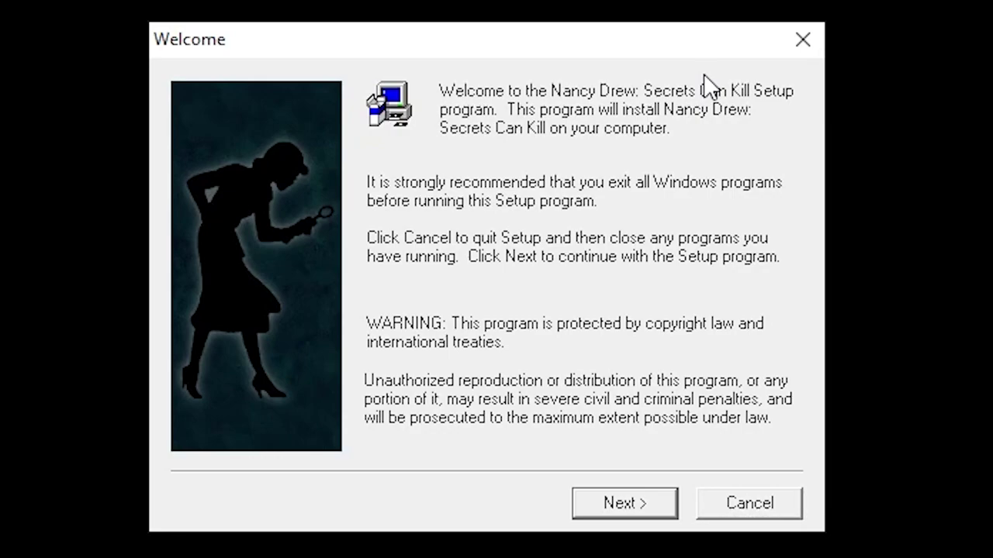
Continue past the setup's welcome page and accept the software license agreement to reach the destination choice
{"action": "left_click", "coordinate": [658, 504]}
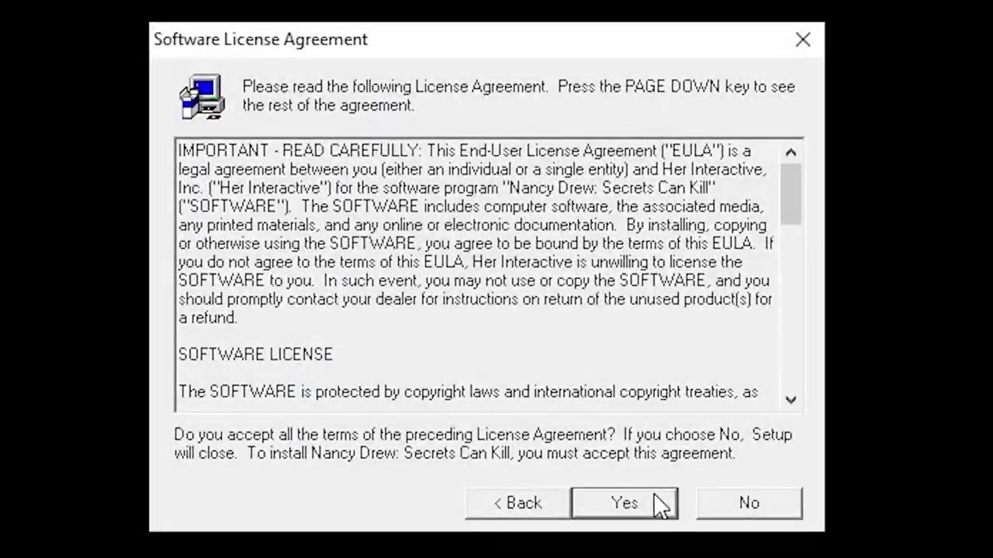
{"action": "left_click", "coordinate": [659, 504]}
{"action": "left_click", "coordinate": [659, 504]}
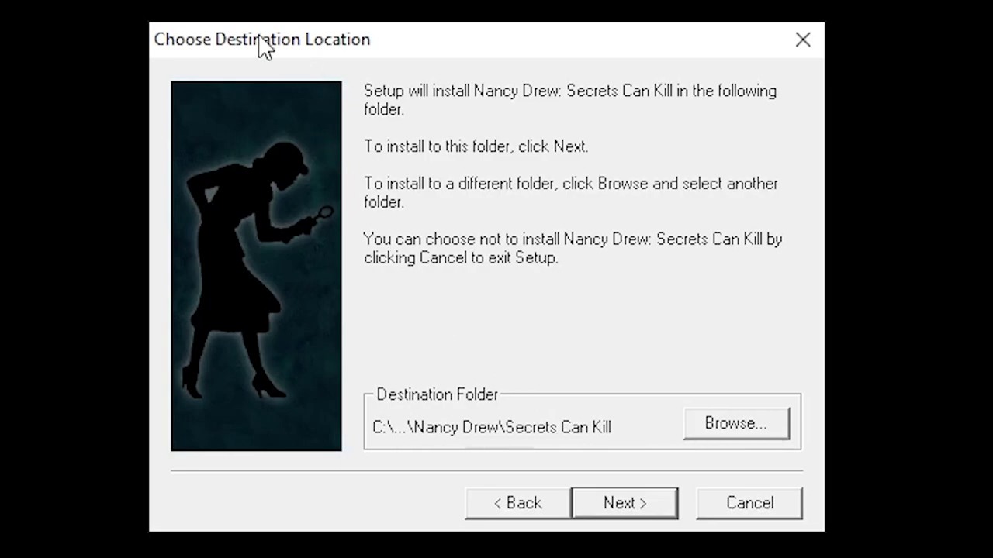
Browse for a different installation folder and open the user's profile folder under c:\users
{"action": "left_click", "coordinate": [693, 423]}
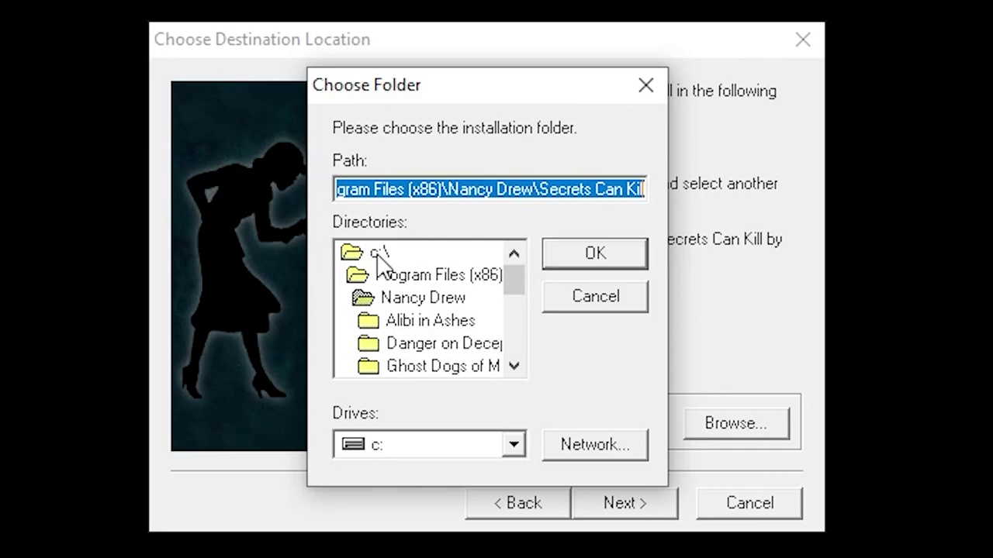
{"action": "double_click", "coordinate": [371, 253]}
{"action": "scroll", "coordinate": [373, 260], "scroll_direction": "down", "scroll_amount": 1}
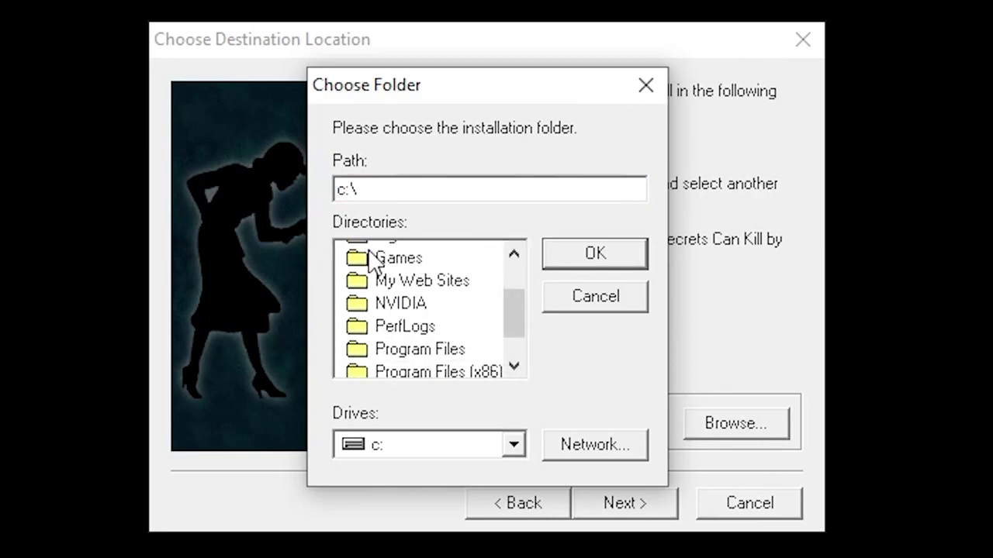
{"action": "scroll", "coordinate": [387, 310], "scroll_direction": "down", "scroll_amount": 1}
{"action": "double_click", "coordinate": [402, 344]}
{"action": "double_click", "coordinate": [403, 295]}
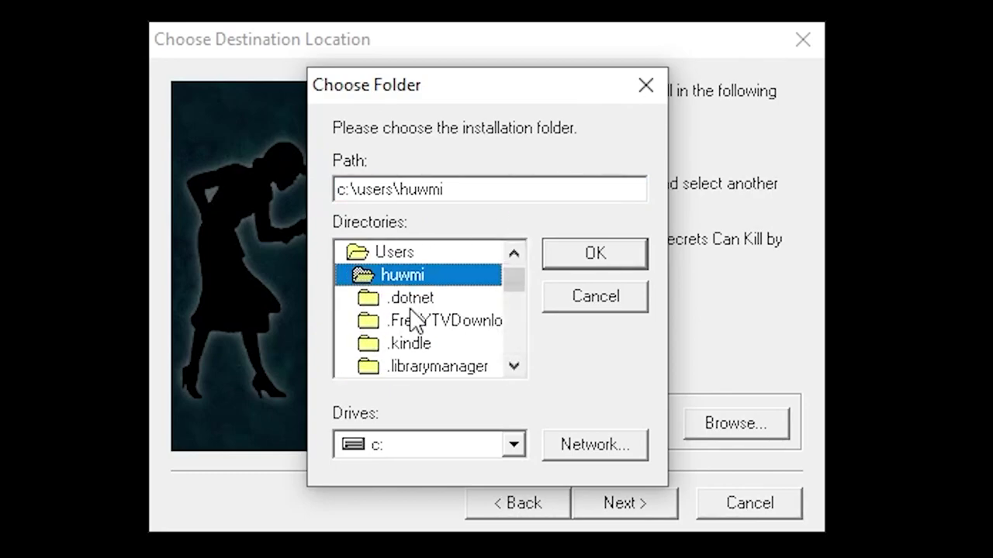
Go into Desktop, Games and the Nancy Drew Games folder in the installation folder chooser
{"action": "scroll", "coordinate": [411, 318], "scroll_direction": "down", "scroll_amount": 7}
{"action": "scroll", "coordinate": [434, 321], "scroll_direction": "up", "scroll_amount": 2}
{"action": "scroll", "coordinate": [434, 321], "scroll_direction": "up", "scroll_amount": 3}
{"action": "double_click", "coordinate": [437, 321]}
{"action": "scroll", "coordinate": [442, 310], "scroll_direction": "down", "scroll_amount": 1}
{"action": "double_click", "coordinate": [428, 258]}
{"action": "scroll", "coordinate": [437, 341], "scroll_direction": "down", "scroll_amount": 1}
{"action": "scroll", "coordinate": [435, 358], "scroll_direction": "down", "scroll_amount": 2}
{"action": "double_click", "coordinate": [446, 321]}
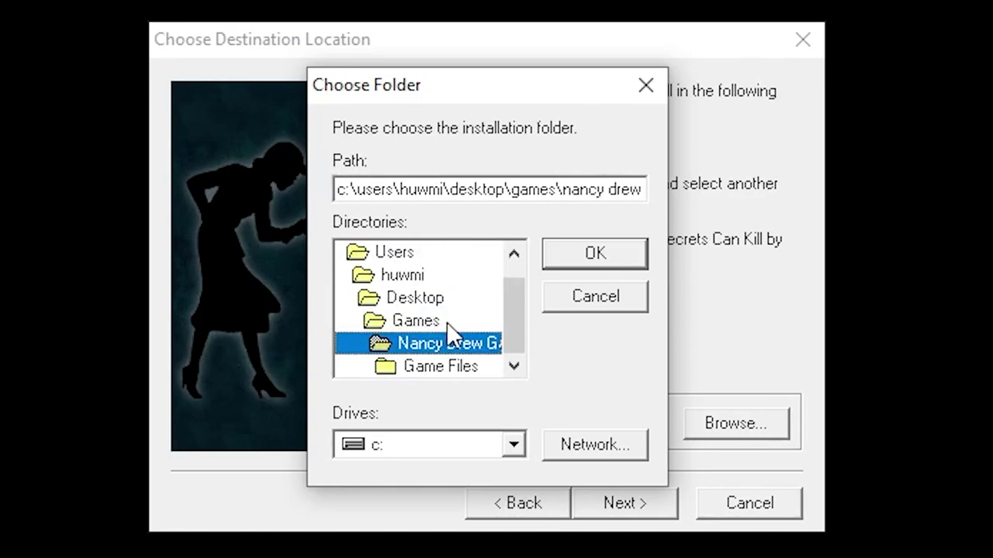
Set the "1 - Secrets Can Kill" folder inside Game Files as the installation destination and continue the setup
{"action": "double_click", "coordinate": [450, 364]}
{"action": "left_click", "coordinate": [453, 325]}
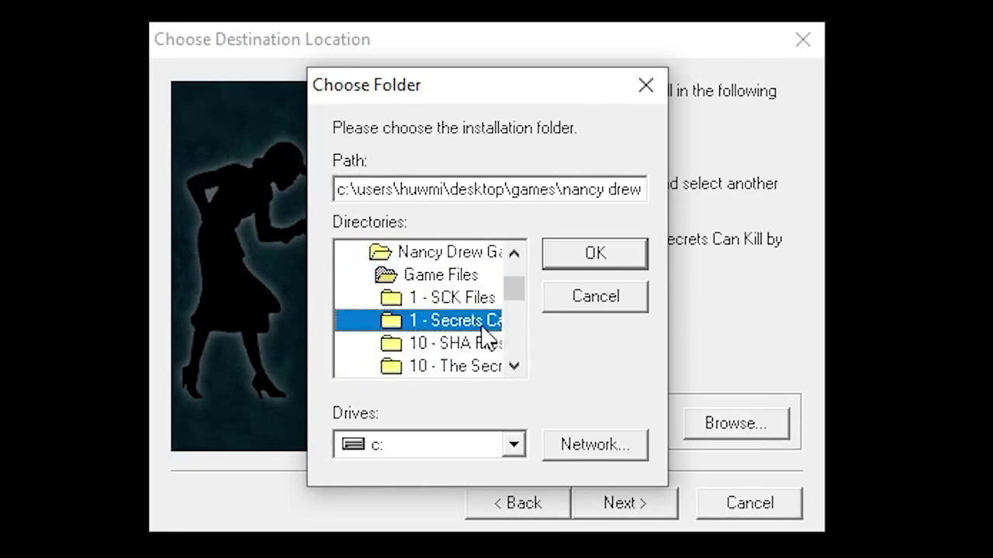
{"action": "double_click", "coordinate": [452, 321]}
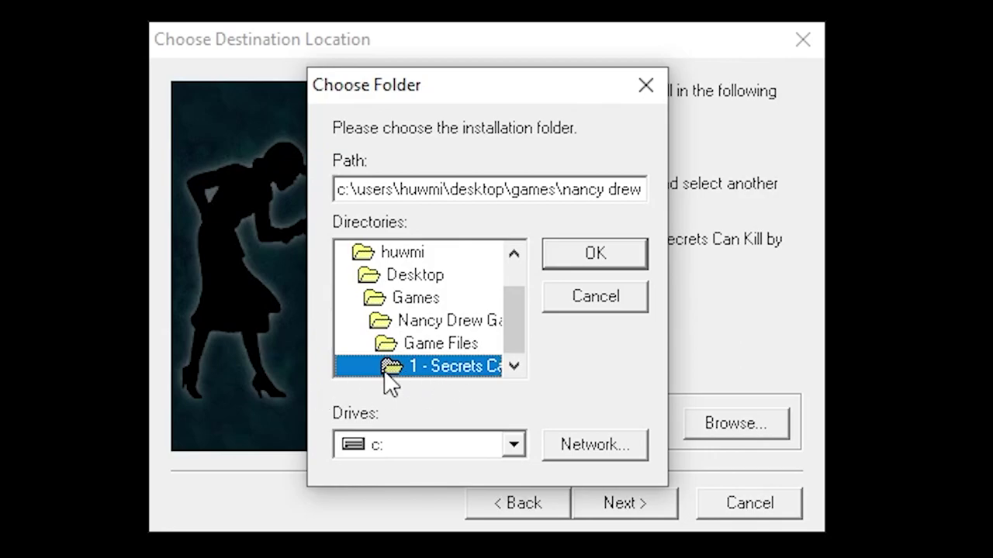
{"action": "left_click", "coordinate": [604, 252]}
{"action": "left_click", "coordinate": [624, 504]}
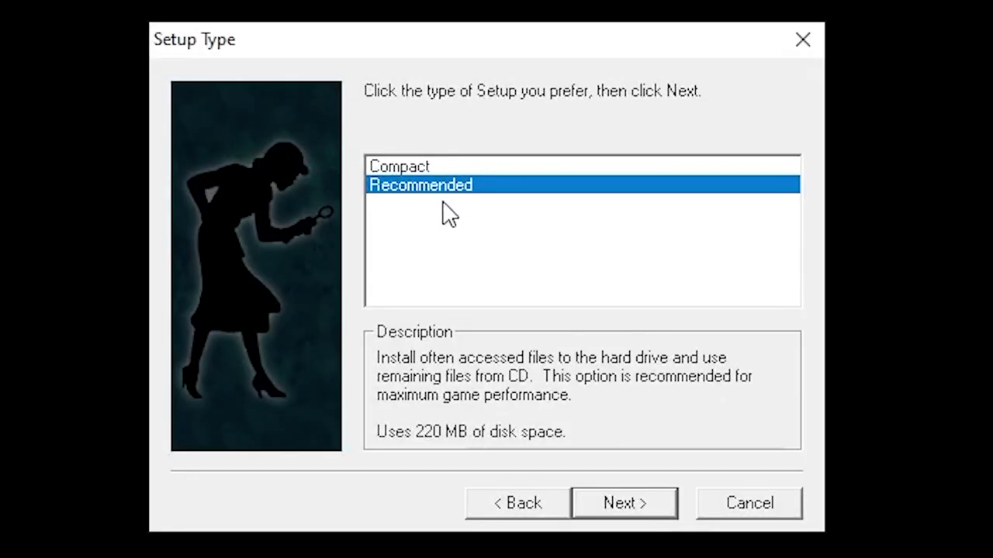
Install the game with the Recommended setup type and without DirectX, and finish the setup without launching the game
{"action": "left_click", "coordinate": [647, 511]}
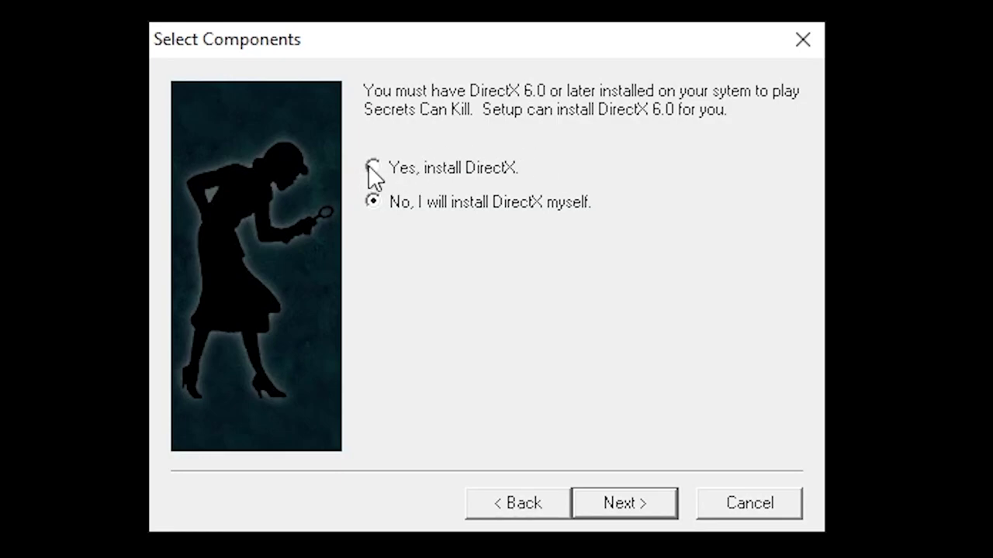
{"action": "left_click", "coordinate": [585, 496]}
{"action": "left_click", "coordinate": [590, 504]}
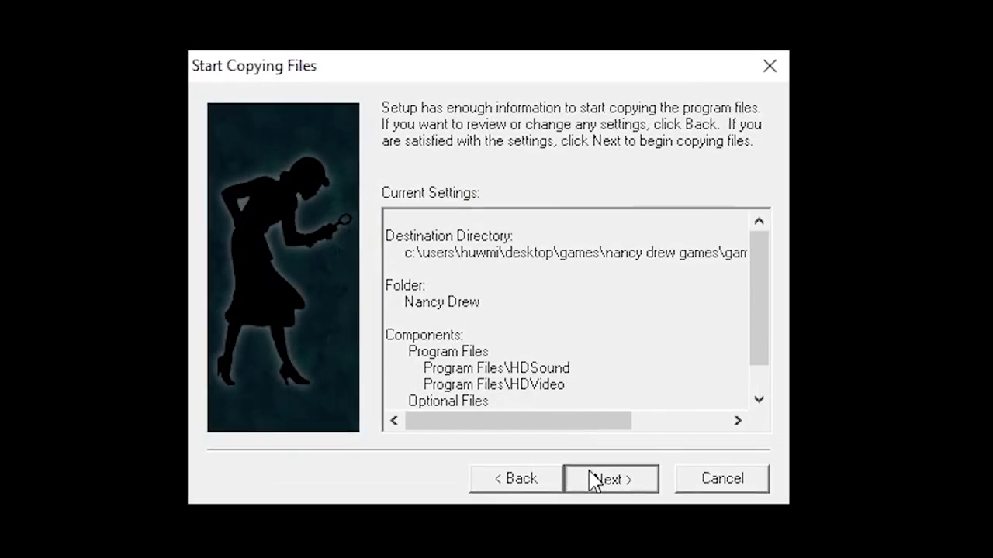
{"action": "left_click", "coordinate": [594, 476]}
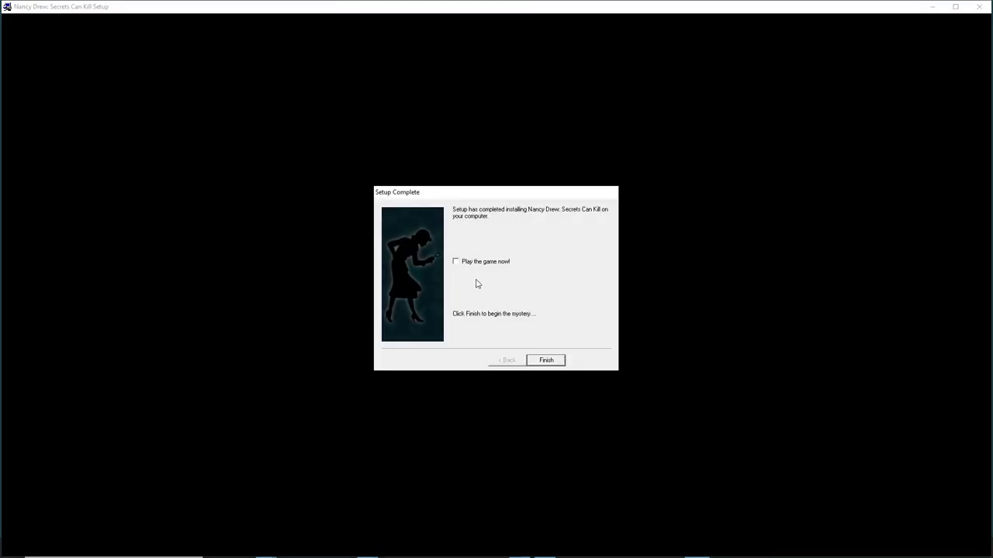
{"action": "left_click", "coordinate": [547, 361]}
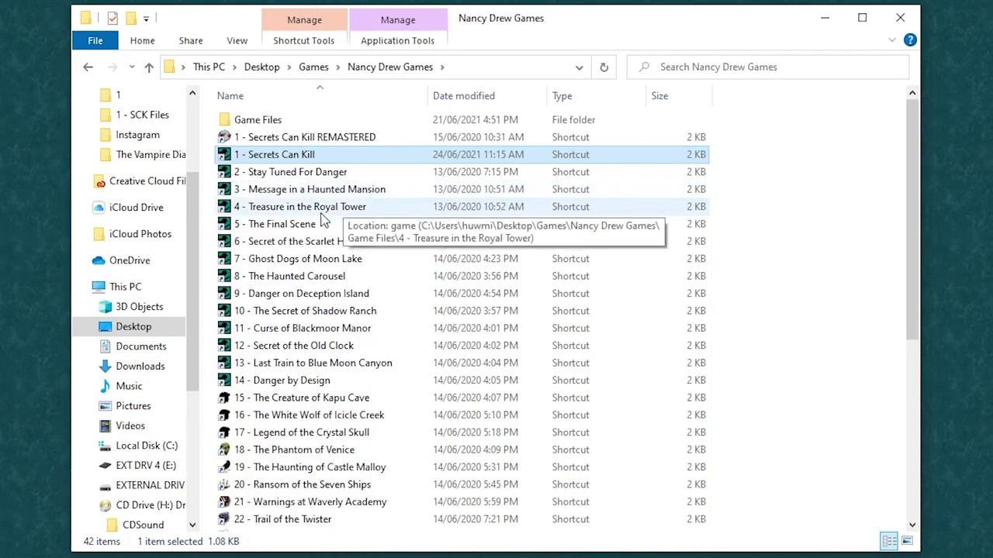
Open the file location of the "1 - Secrets Can Kill" shortcut and open the Game configuration settings file there
{"action": "right_click", "coordinate": [227, 156]}
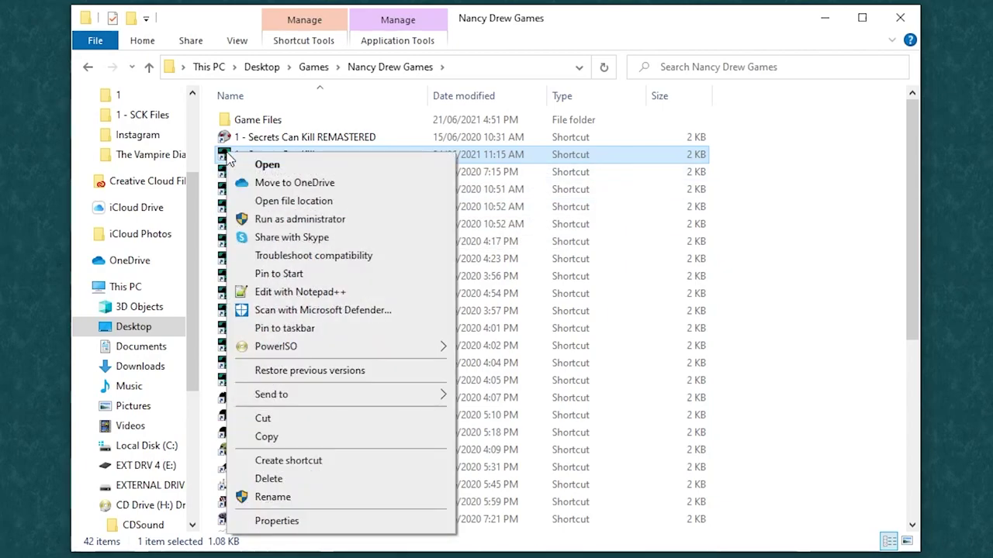
{"action": "left_click", "coordinate": [281, 200]}
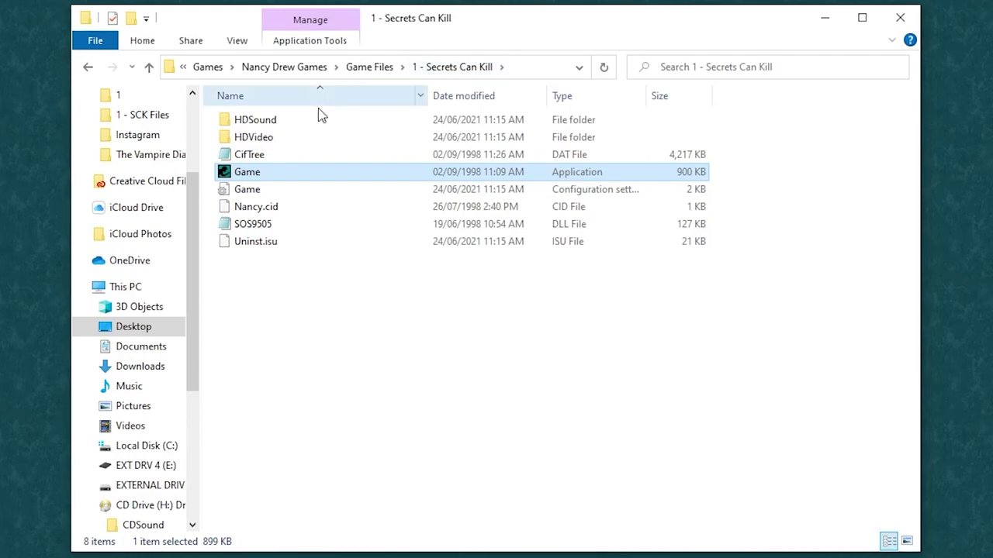
{"action": "left_click", "coordinate": [250, 191]}
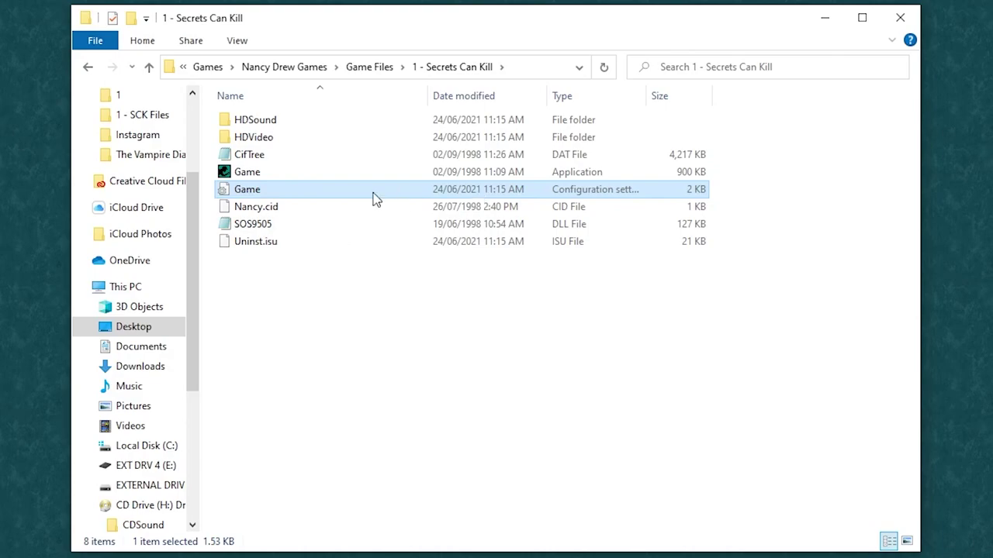
{"action": "double_click", "coordinate": [252, 192]}
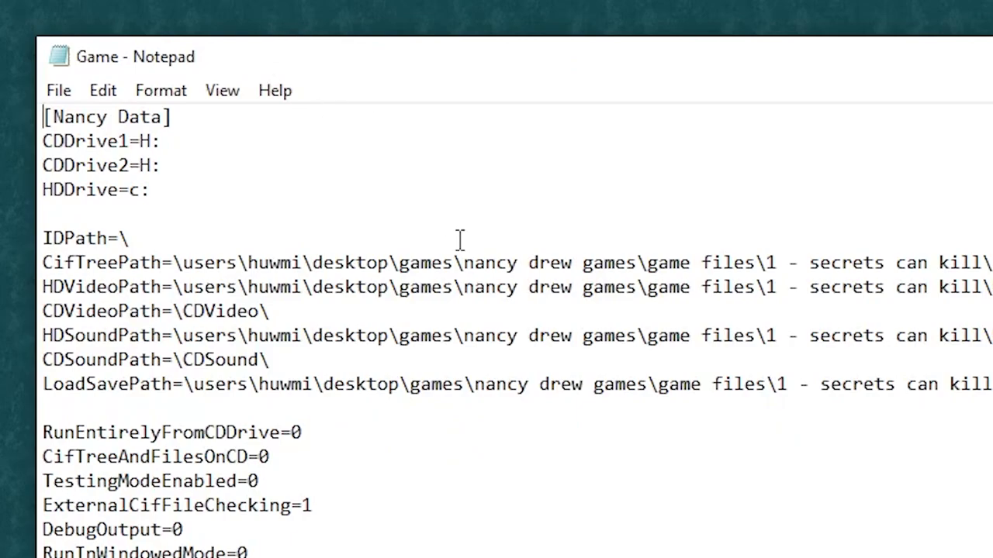
Review the drive, path, sound and windowed mode settings in the Game configuration file
{"action": "scroll", "coordinate": [458, 242], "scroll_direction": "down", "scroll_amount": 8}
{"action": "scroll", "coordinate": [423, 326], "scroll_direction": "down", "scroll_amount": 1}
{"action": "scroll", "coordinate": [412, 504], "scroll_direction": "up", "scroll_amount": 4}
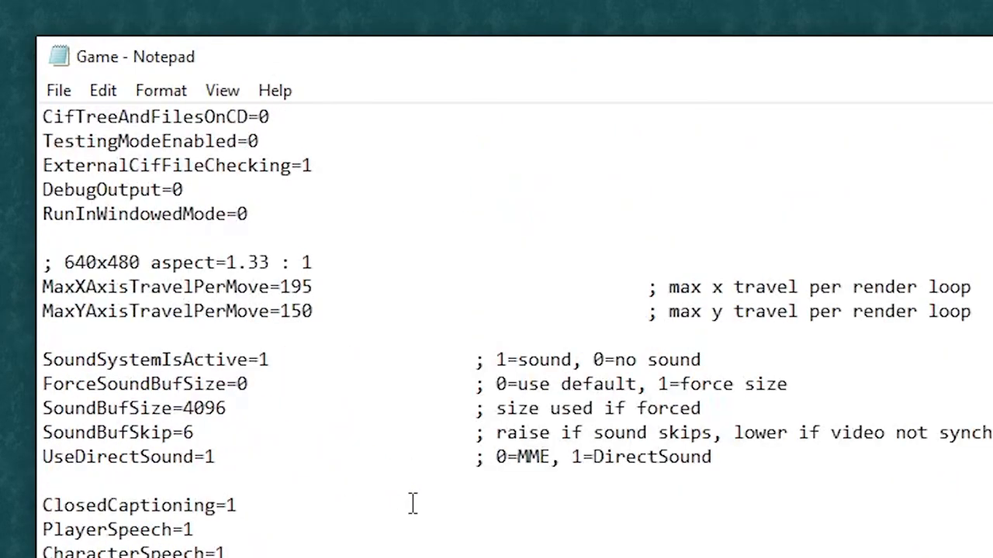
{"action": "scroll", "coordinate": [412, 504], "scroll_direction": "down", "scroll_amount": 3}
{"action": "left_click_drag", "start_coordinate": [80, 383], "coordinate": [424, 445]}
{"action": "left_click", "coordinate": [427, 455]}
{"action": "scroll", "coordinate": [428, 456], "scroll_direction": "up", "scroll_amount": 8}
{"action": "scroll", "coordinate": [496, 325], "scroll_direction": "up", "scroll_amount": 2}
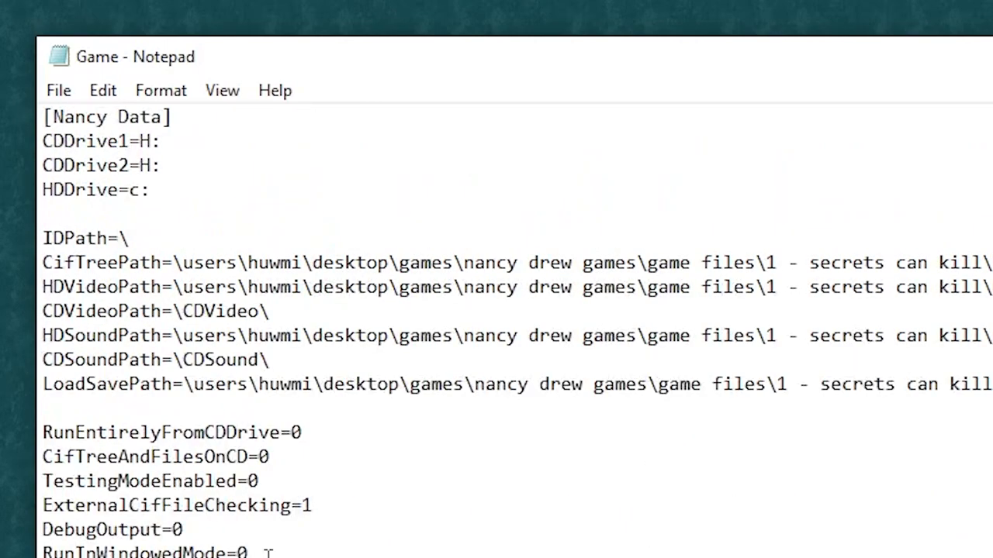
Set the CDDrive2 value to I: in the Game configuration file
{"action": "left_click_drag", "start_coordinate": [252, 552], "coordinate": [45, 553]}
{"action": "left_click", "coordinate": [241, 552]}
{"action": "left_click_drag", "start_coordinate": [178, 188], "coordinate": [14, 144]}
{"action": "left_click_drag", "start_coordinate": [170, 166], "coordinate": [43, 141]}
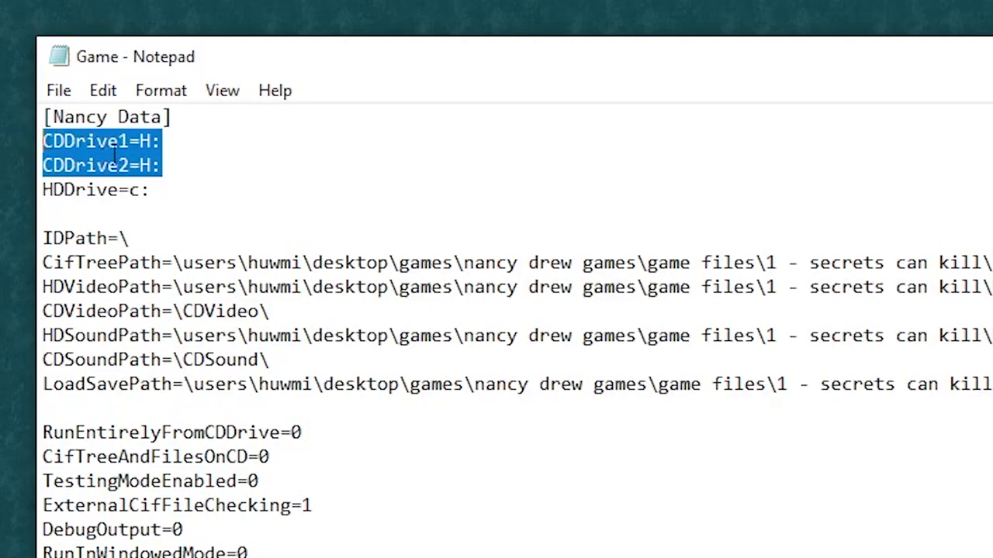
{"action": "left_click", "coordinate": [168, 164]}
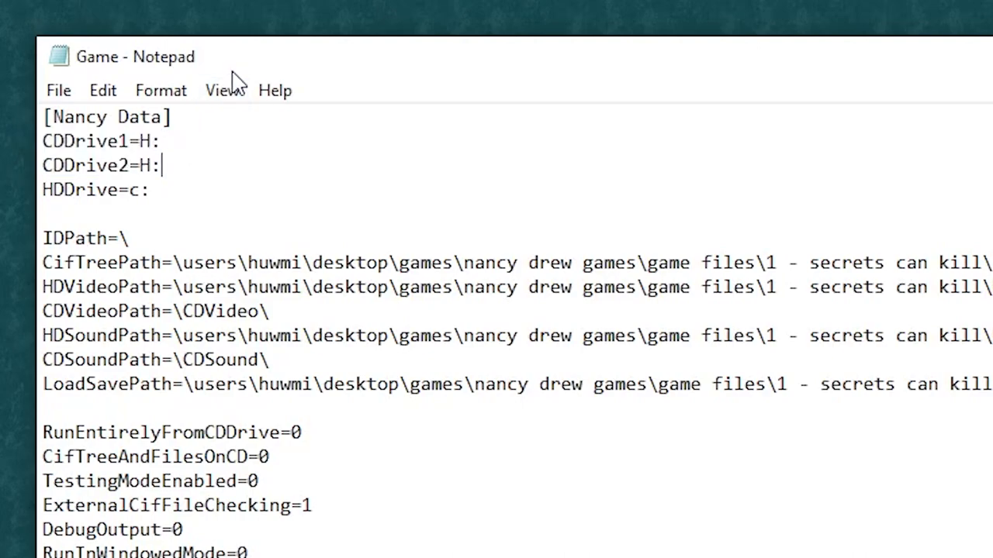
{"action": "scroll", "coordinate": [233, 295], "scroll_direction": "down", "scroll_amount": 5}
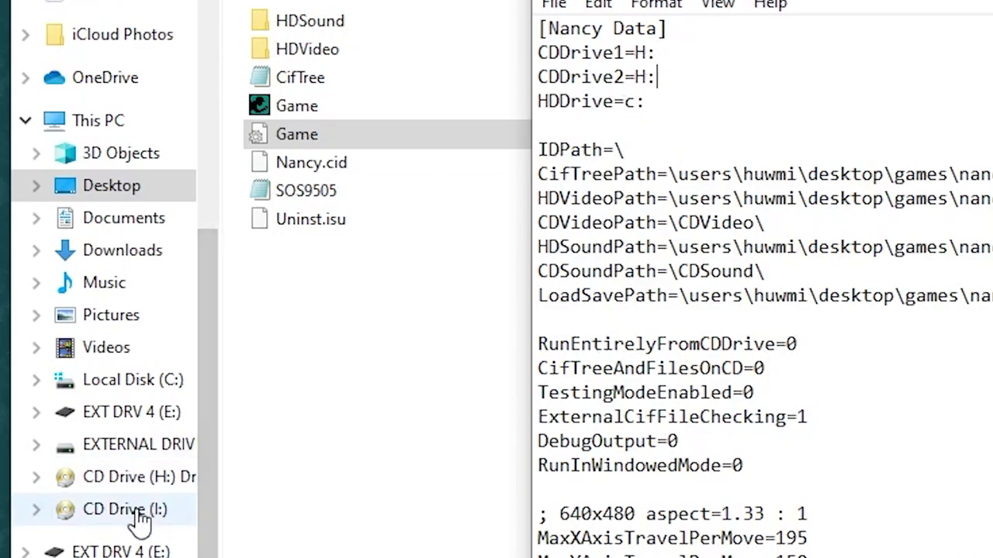
{"action": "double_click", "coordinate": [640, 81]}
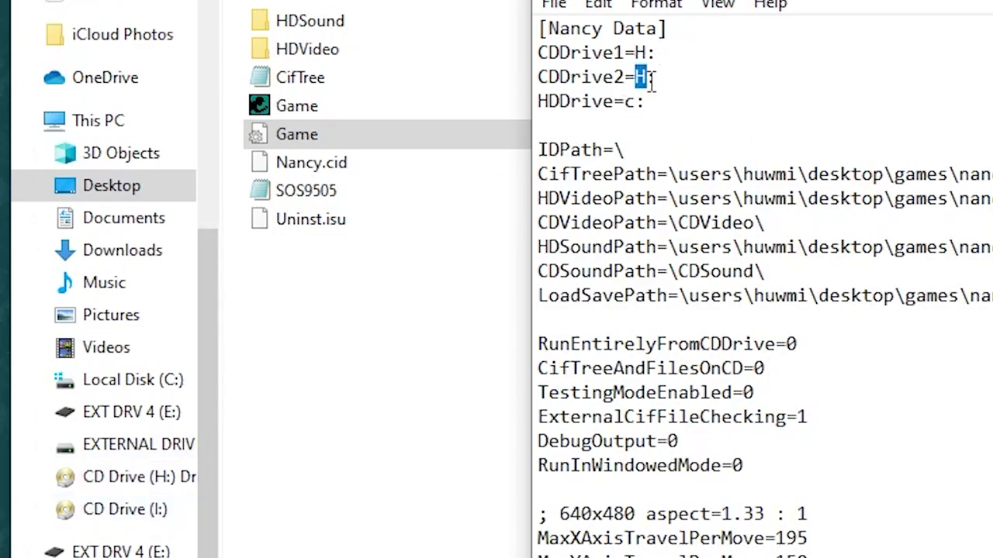
{"action": "type", "text": "I"}
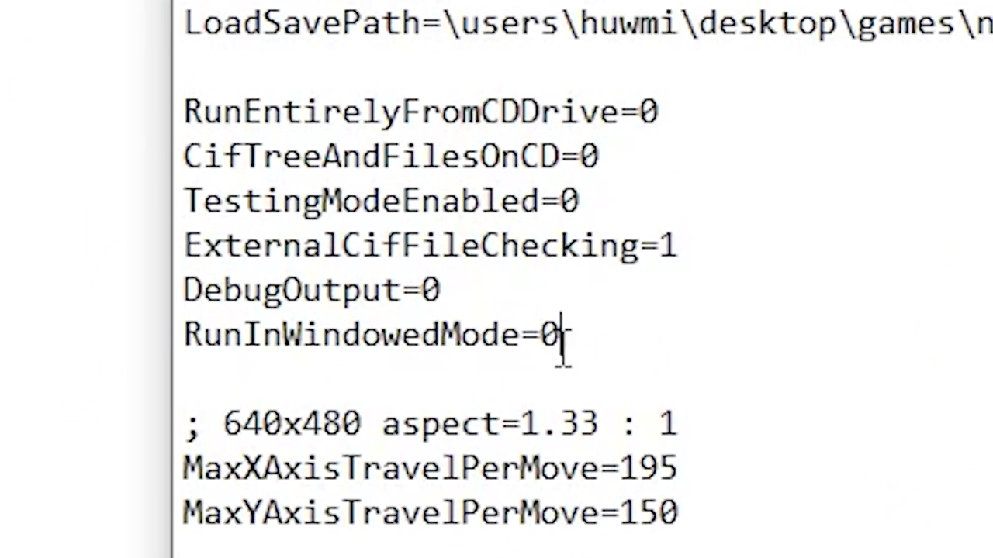
Set RunInWindowedMode to 1, then save and close the Game configuration file
{"action": "double_click", "coordinate": [393, 291]}
{"action": "type", "text": "1"}
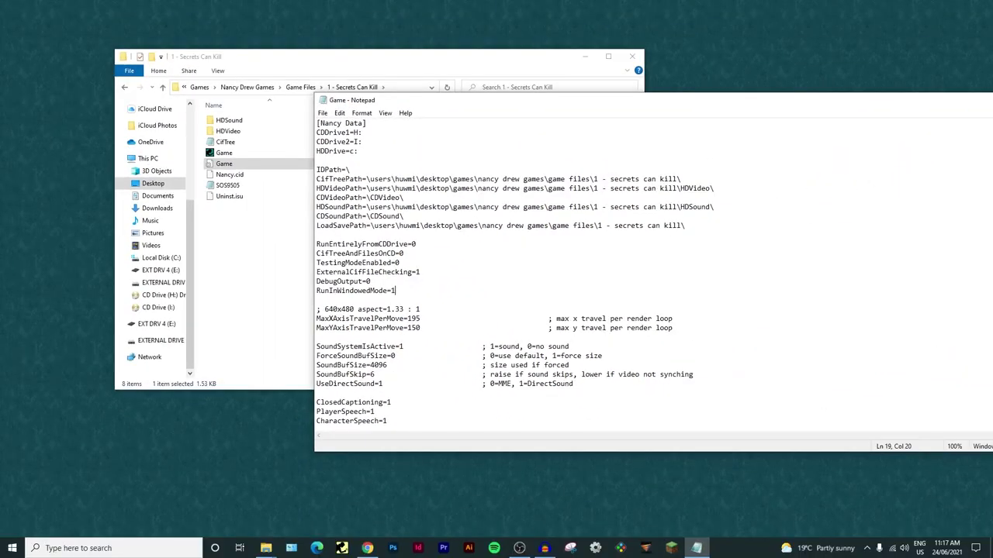
{"action": "key", "text": "alt+F4"}
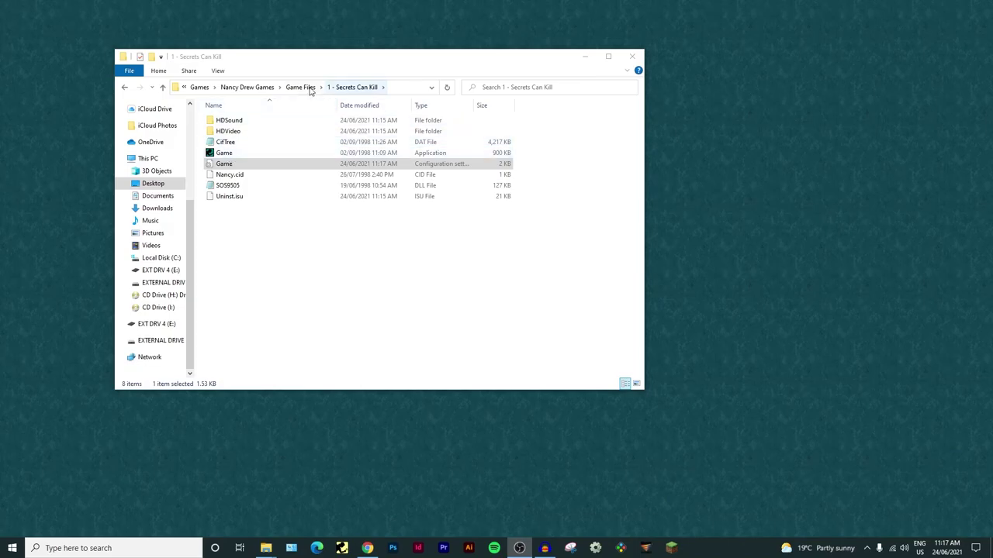
Enable reduced color mode at 16-bit (65536) color for the "1 - Secrets Can Kill" shortcut in Nancy Drew Games and launch the game from it
{"action": "left_click", "coordinate": [260, 88]}
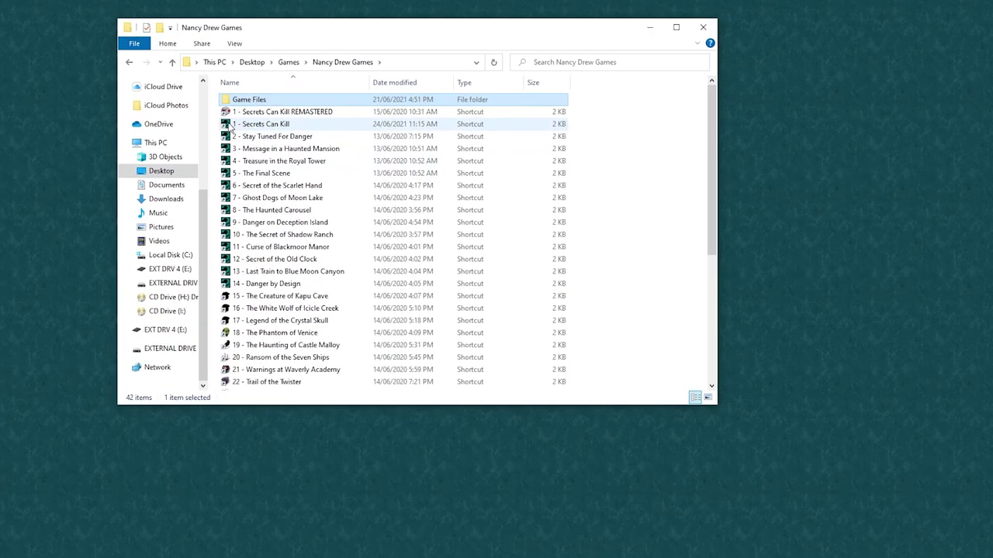
{"action": "right_click", "coordinate": [212, 142]}
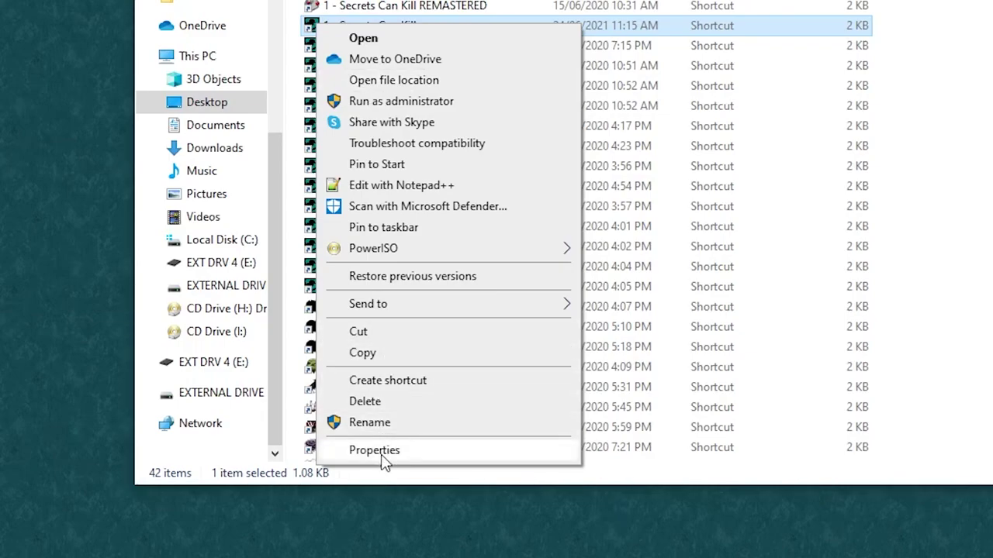
{"action": "left_click", "coordinate": [384, 462]}
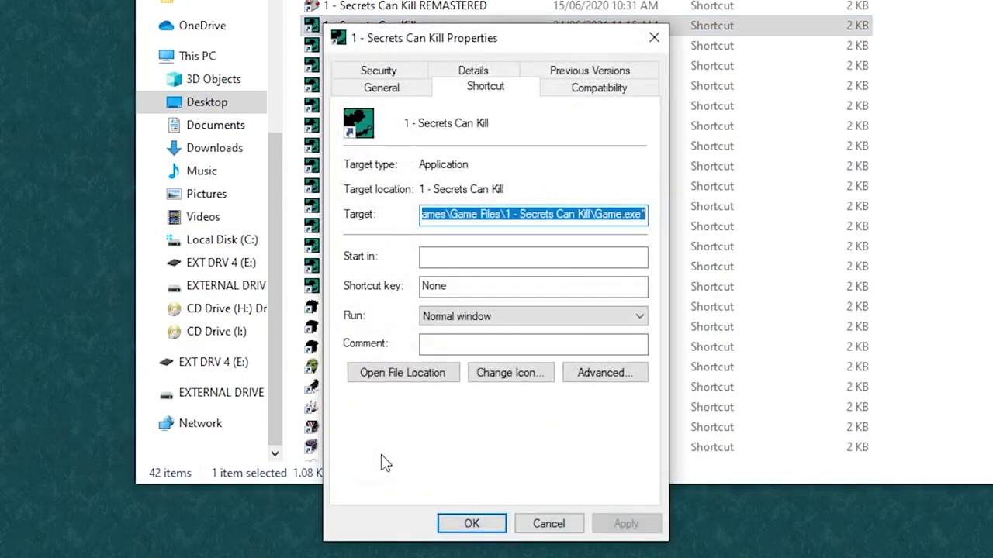
{"action": "left_click", "coordinate": [610, 92]}
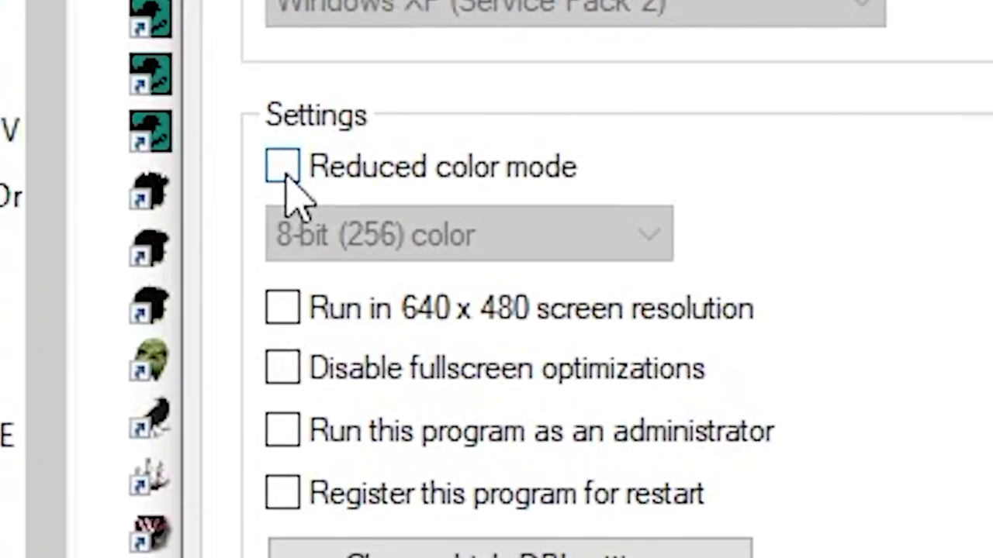
{"action": "left_click", "coordinate": [284, 175]}
{"action": "left_click", "coordinate": [332, 225]}
{"action": "left_click", "coordinate": [356, 283]}
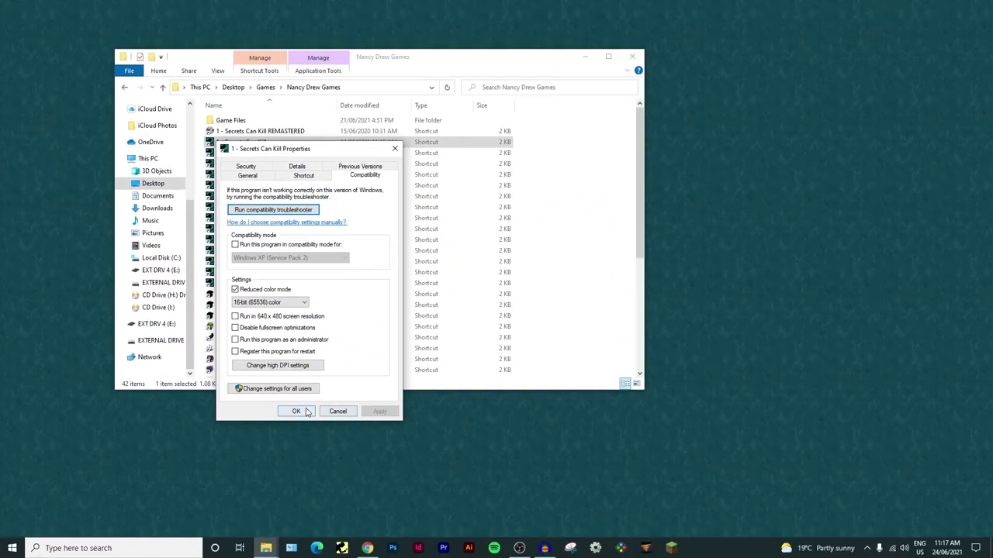
{"action": "left_click", "coordinate": [294, 410]}
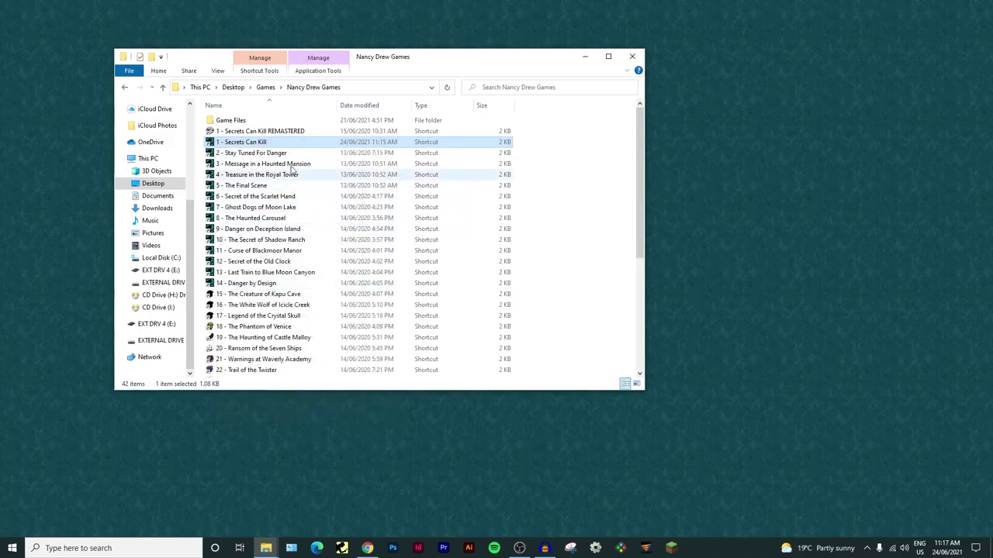
{"action": "mouse_move", "coordinate": [428, 59]}
{"action": "left_mouse_down"}
{"action": "mouse_move", "coordinate": [703, 150]}
{"action": "mouse_move", "coordinate": [747, 154]}
{"action": "left_mouse_up"}
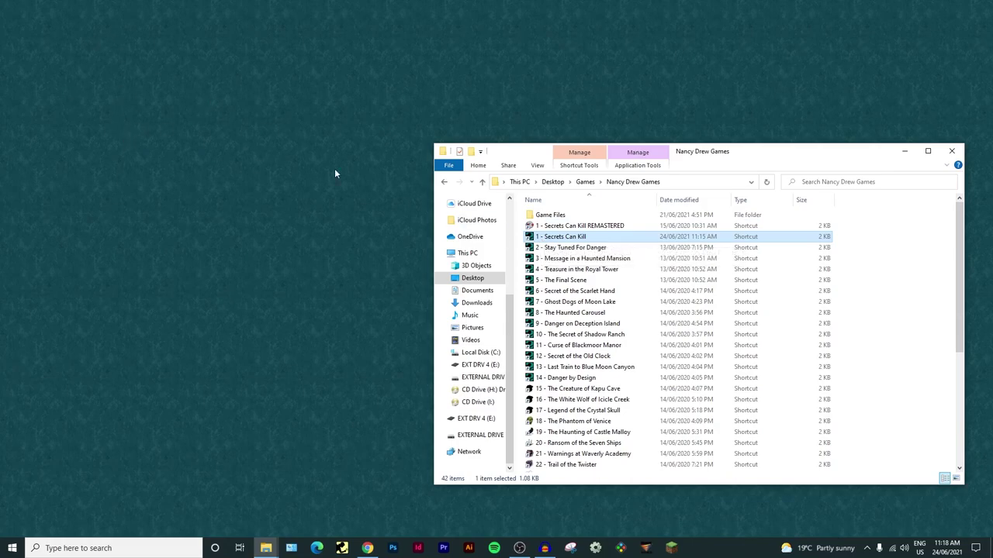
{"action": "double_click", "coordinate": [534, 239]}
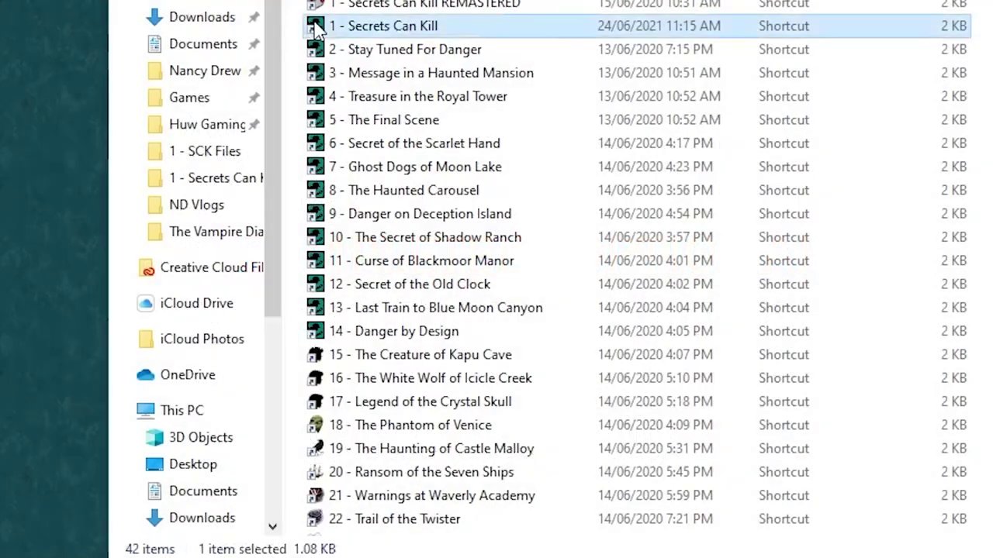
Turn off reduced color mode in the compatibility settings of the "1 - Secrets Can Kill" shortcut
{"action": "right_click", "coordinate": [315, 24]}
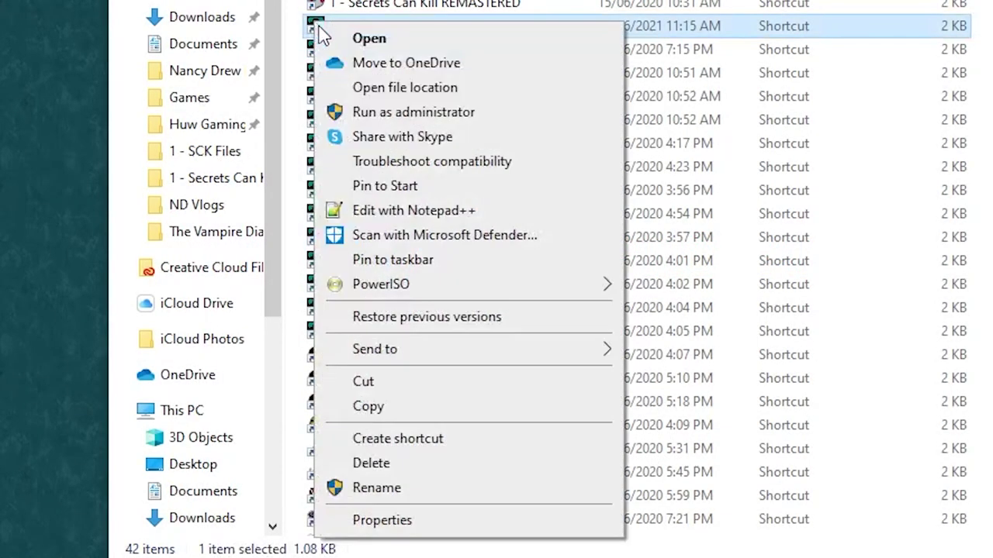
{"action": "left_click", "coordinate": [409, 522]}
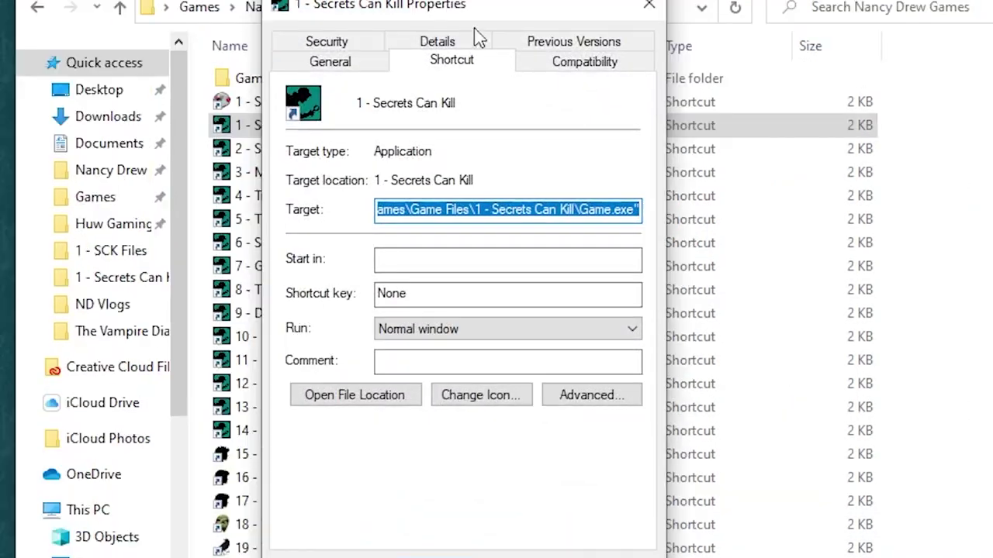
{"action": "left_click", "coordinate": [564, 64]}
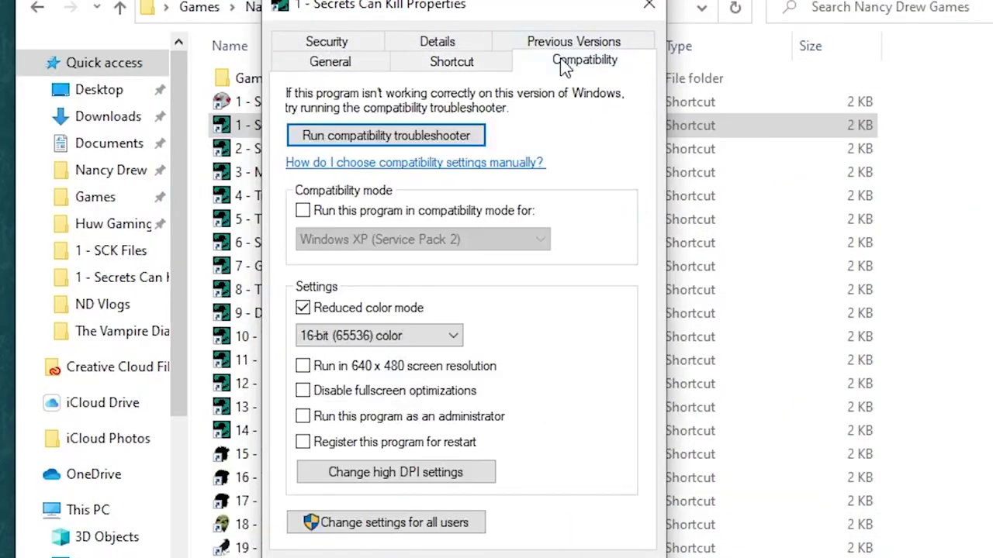
{"action": "left_click", "coordinate": [321, 308]}
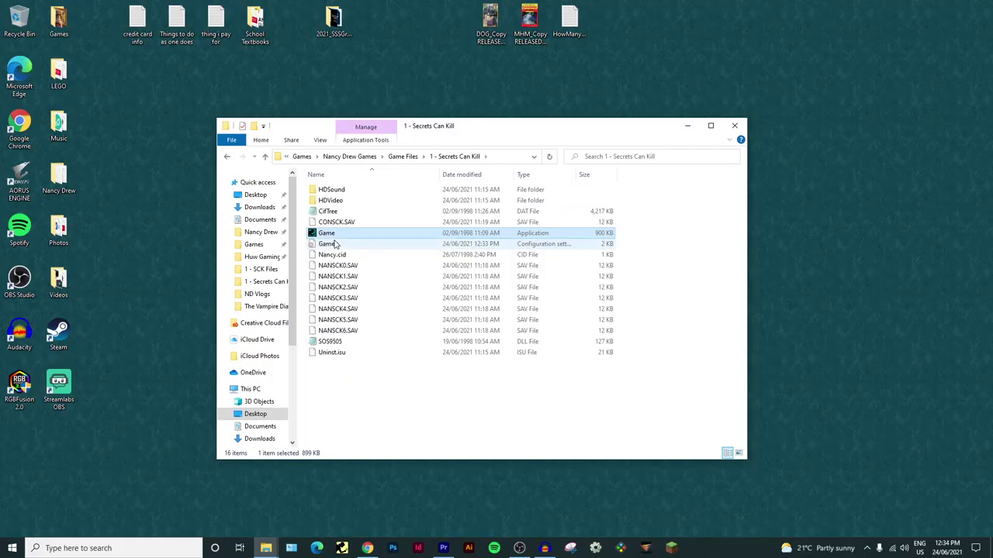
Open the Game configuration settings file in the "1 - Secrets Can Kill" folder and set RunInWindowedMode to 0
{"action": "double_click", "coordinate": [335, 244]}
{"action": "left_click_drag", "start_coordinate": [414, 111], "coordinate": [345, 123]}
{"action": "double_click", "coordinate": [325, 302]}
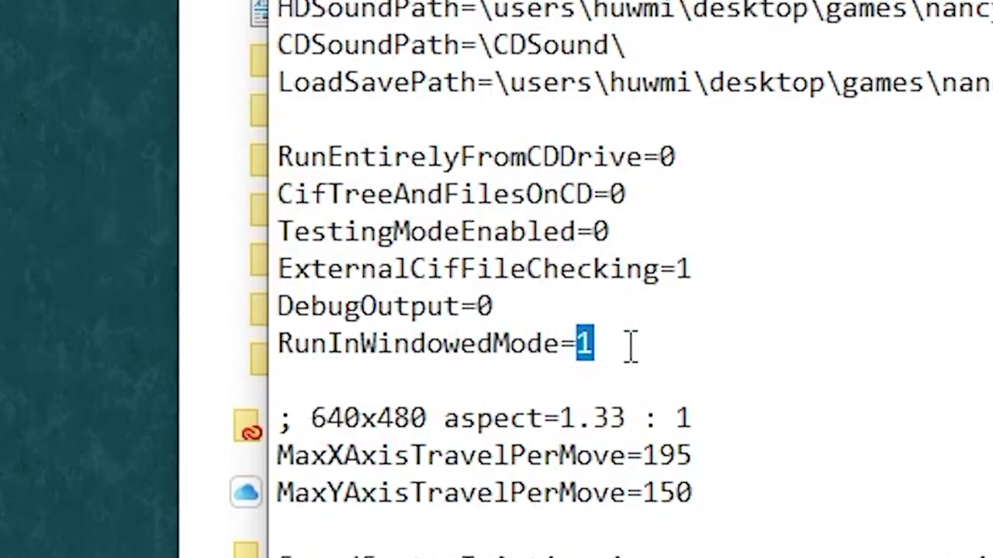
{"action": "type", "text": "0"}
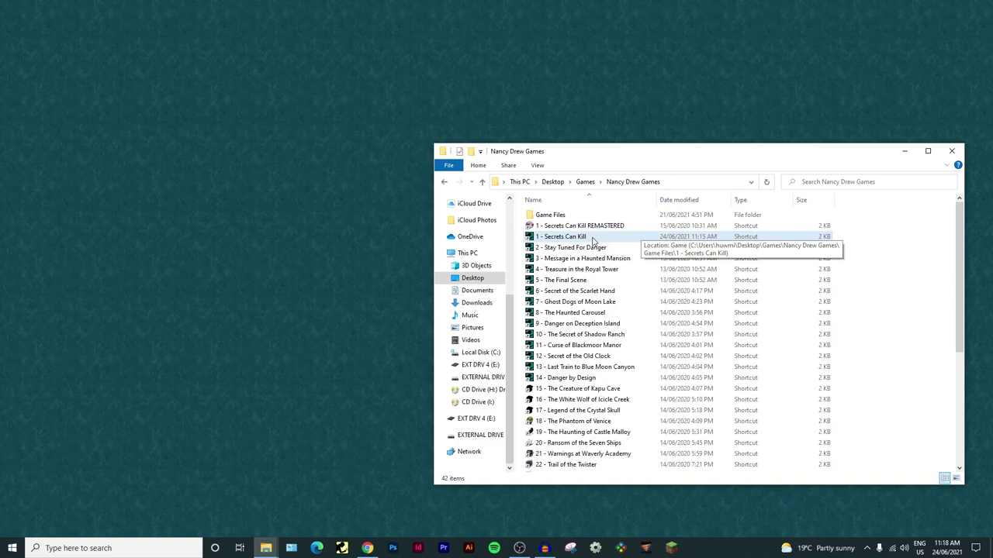
Mount the NDSCK2 image from the "1 - SCK Files" folder inside Game Files to drive I: with PowerISO
{"action": "double_click", "coordinate": [560, 215]}
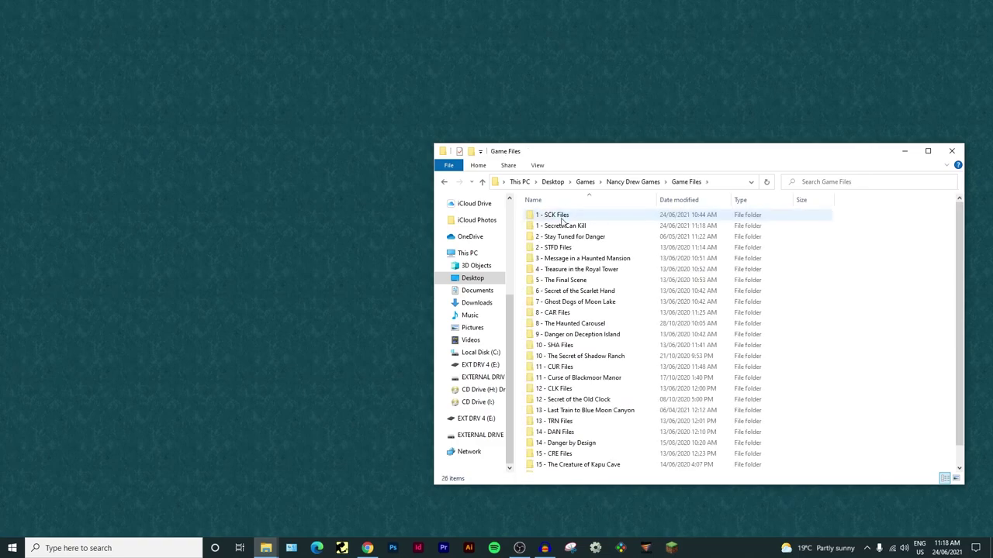
{"action": "double_click", "coordinate": [562, 217]}
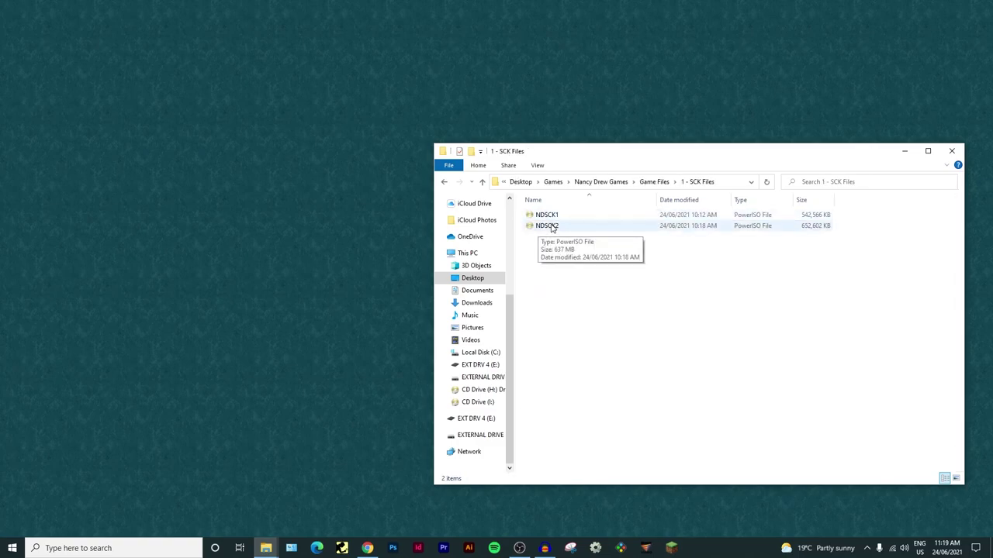
{"action": "right_click", "coordinate": [550, 229]}
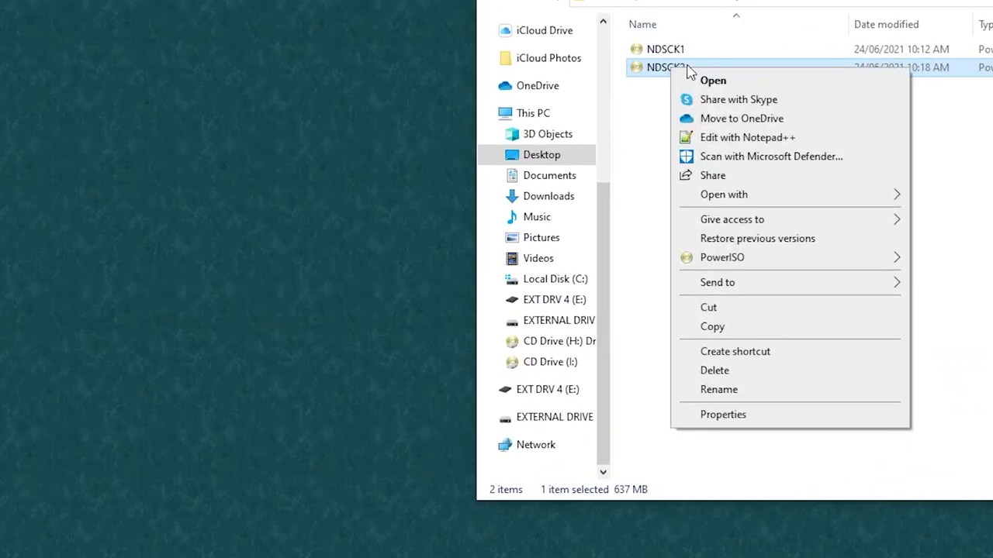
{"action": "mouse_move", "coordinate": [611, 341]}
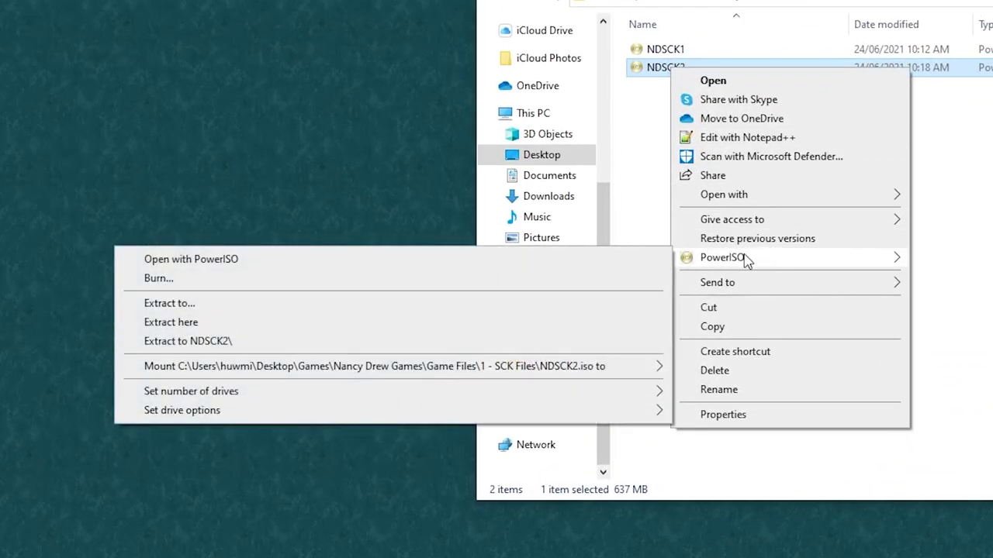
{"action": "mouse_move", "coordinate": [415, 372]}
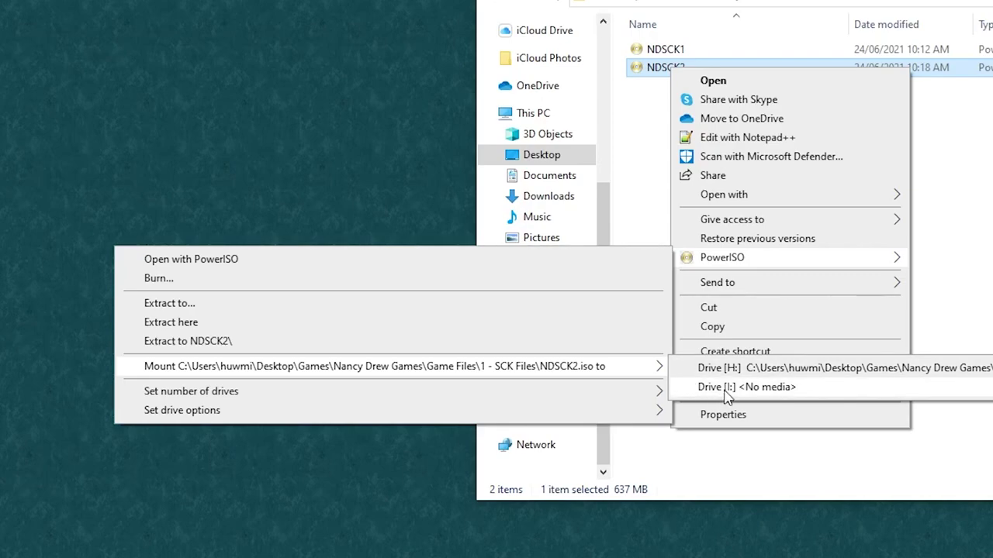
{"action": "left_click", "coordinate": [728, 388]}
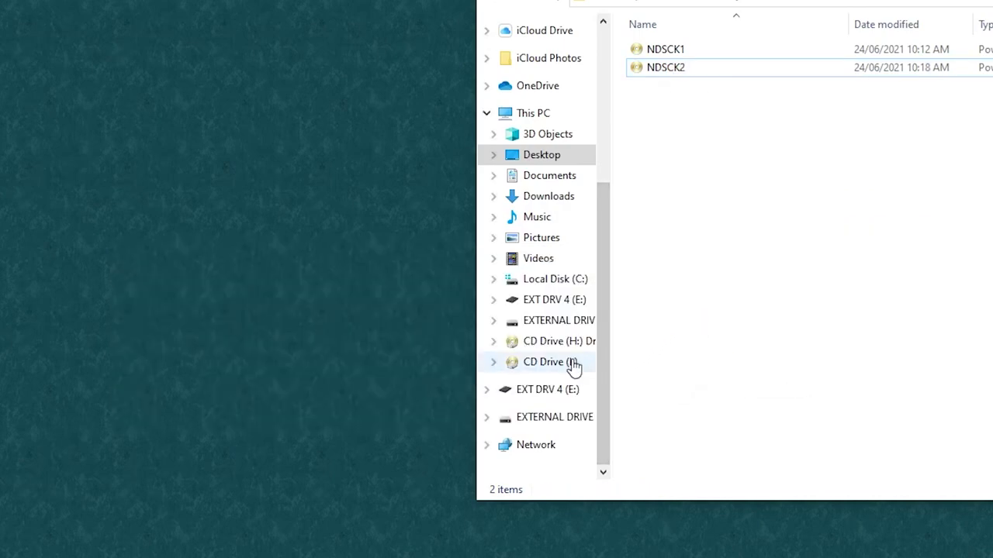
{"action": "left_click", "coordinate": [664, 72]}
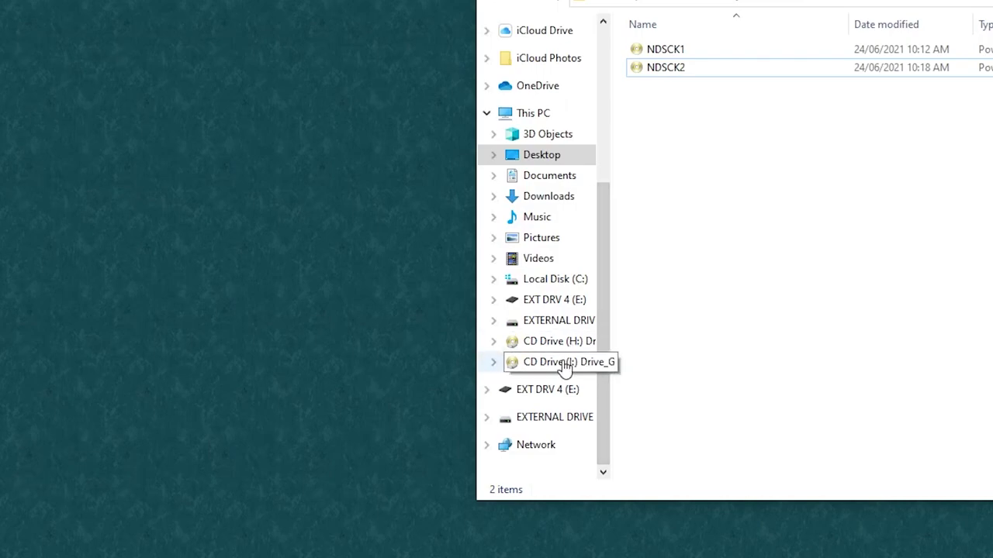
Return to the Nancy Drew Games folder and launch the game from the "1 - Secrets Can Kill" shortcut
{"action": "key", "text": "alt+Up"}
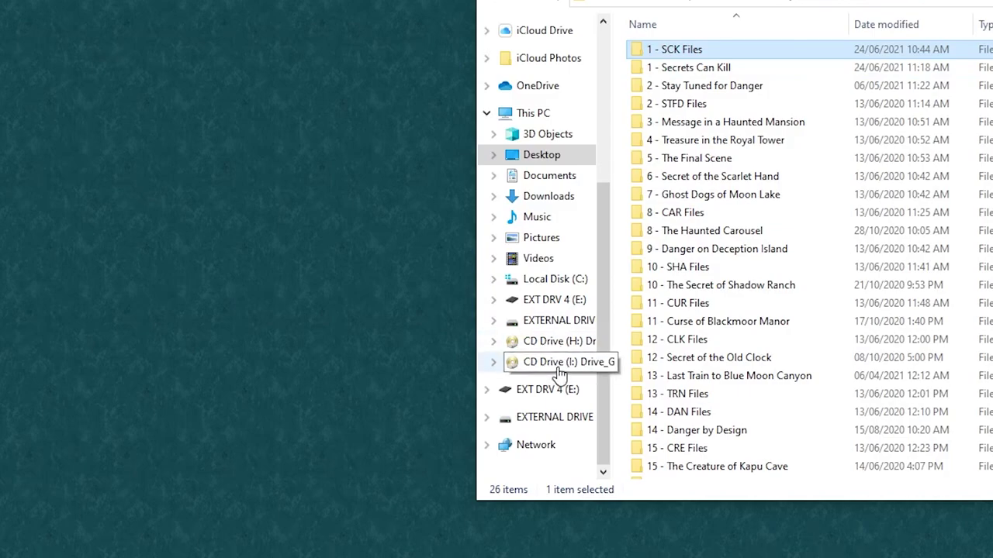
{"action": "left_click", "coordinate": [777, 3]}
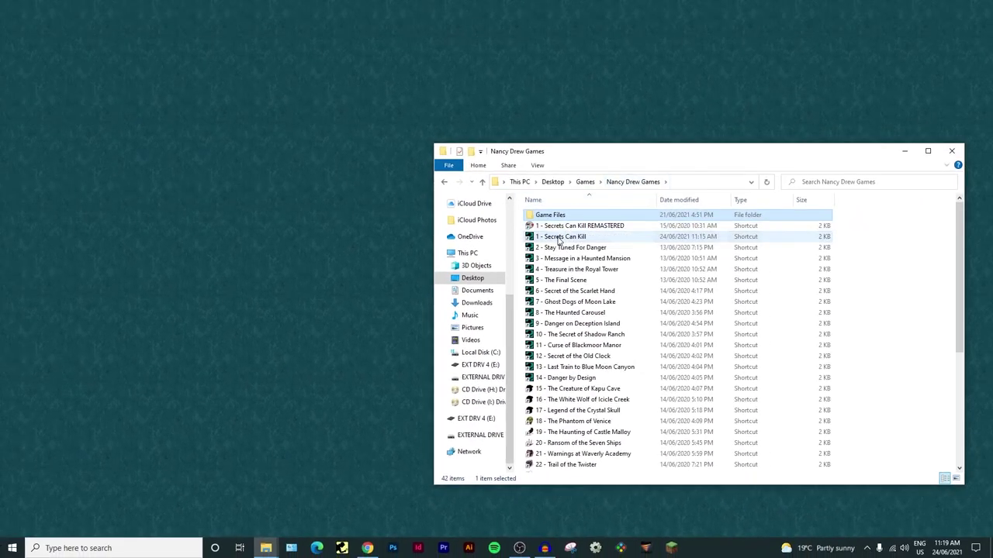
{"action": "double_click", "coordinate": [558, 238]}
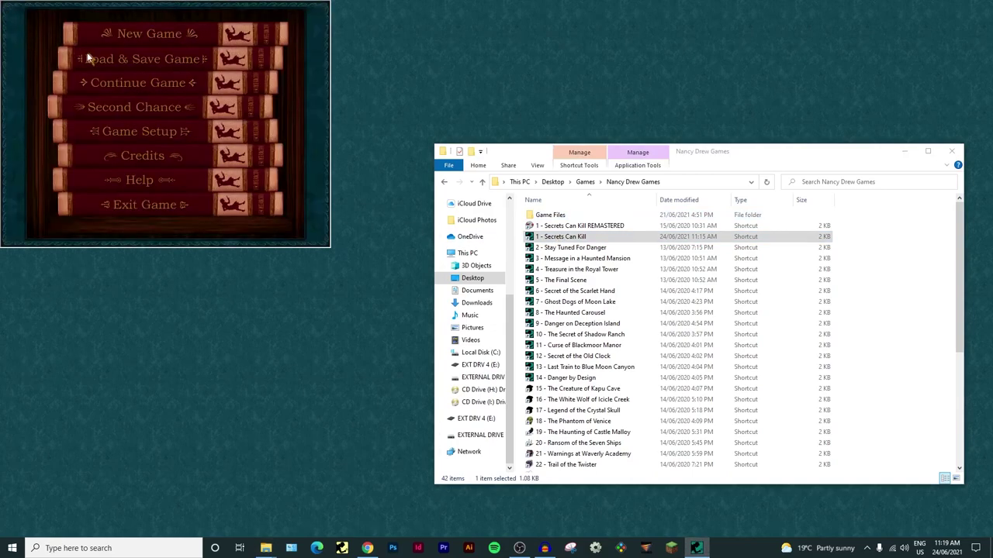
Start a new game as Junior Detective, go through the red double doors and travel to Paseo Del Mar High School
{"action": "left_click", "coordinate": [122, 32]}
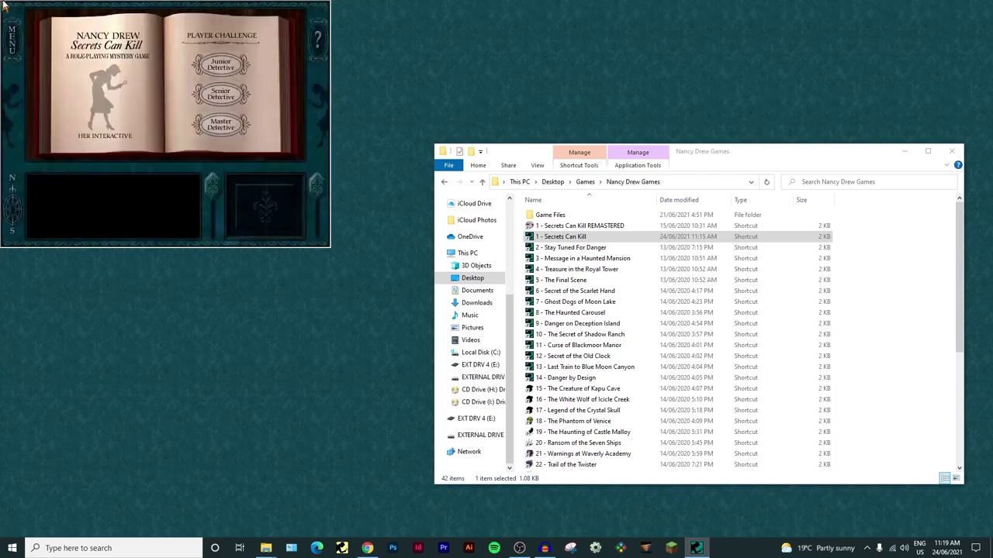
{"action": "left_click", "coordinate": [206, 65]}
{"action": "left_click", "coordinate": [173, 66]}
{"action": "left_click", "coordinate": [285, 87]}
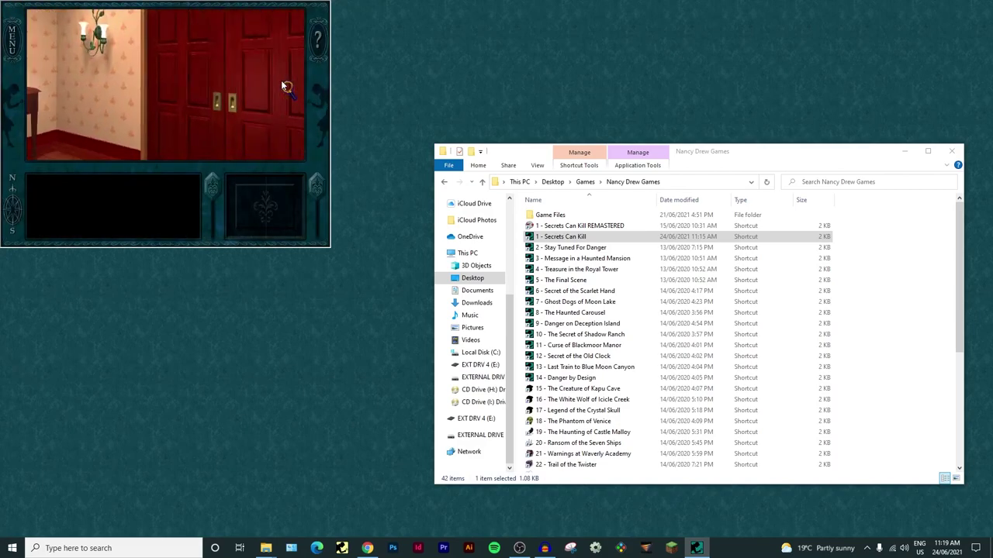
{"action": "left_click", "coordinate": [231, 96]}
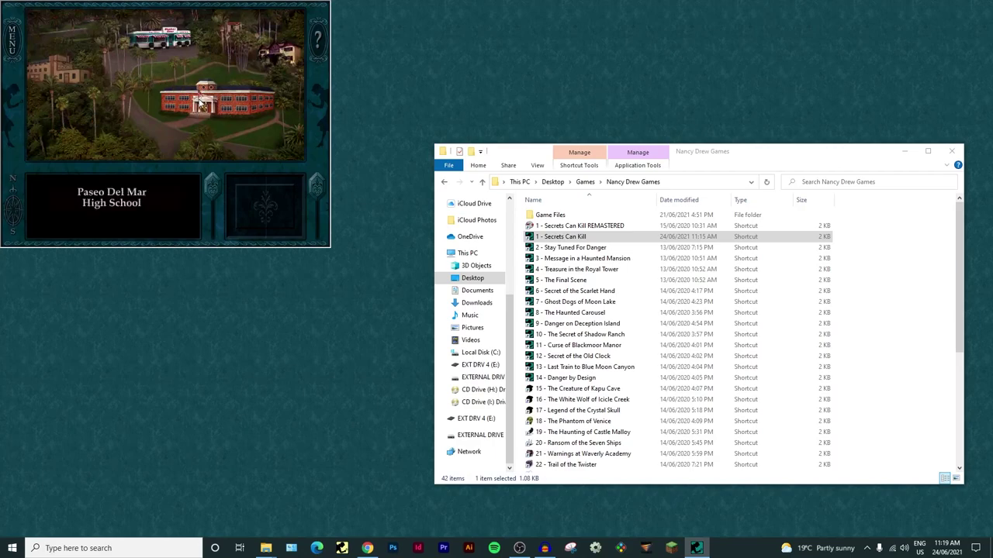
{"action": "left_click", "coordinate": [200, 102]}
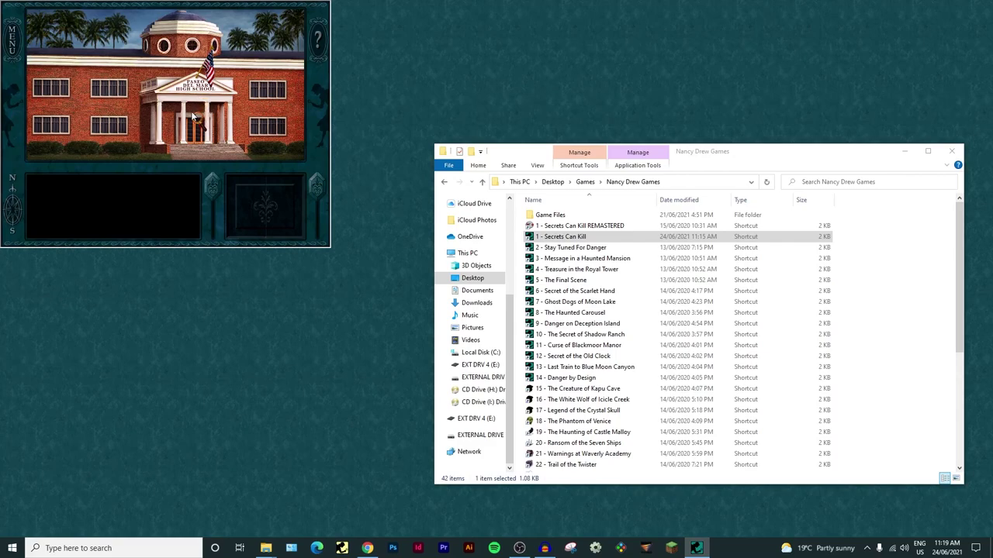
Enter Paseo Del Mar High School and walk through the hallway to the closed Maintenance Room door
{"action": "left_click", "coordinate": [195, 120]}
{"action": "left_click", "coordinate": [285, 109]}
{"action": "left_click", "coordinate": [204, 83]}
{"action": "left_click", "coordinate": [284, 160]}
{"action": "left_click", "coordinate": [190, 76]}
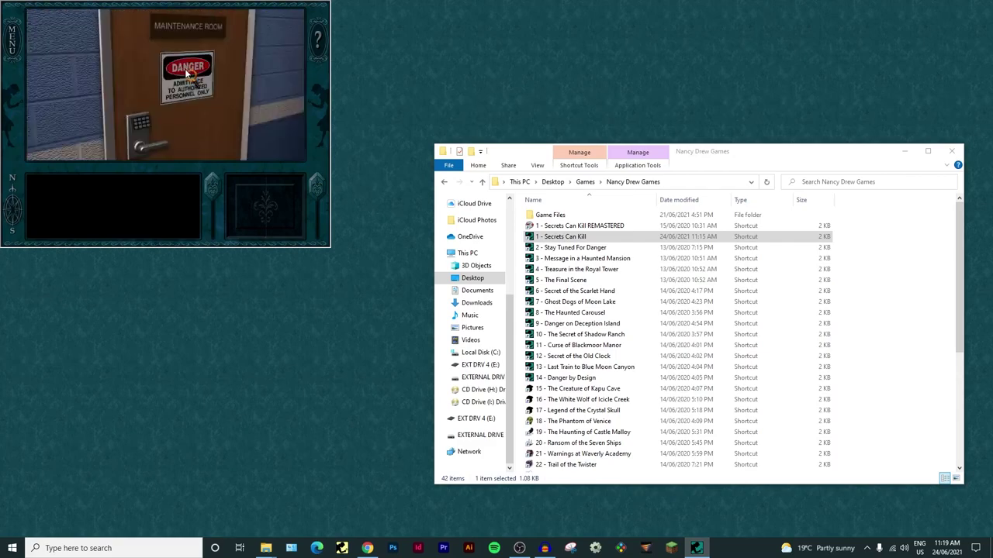
Examine the keypad on the Maintenance Room door, enter the door code and open the unlocked door
{"action": "left_click", "coordinate": [149, 119]}
{"action": "left_click", "coordinate": [242, 49]}
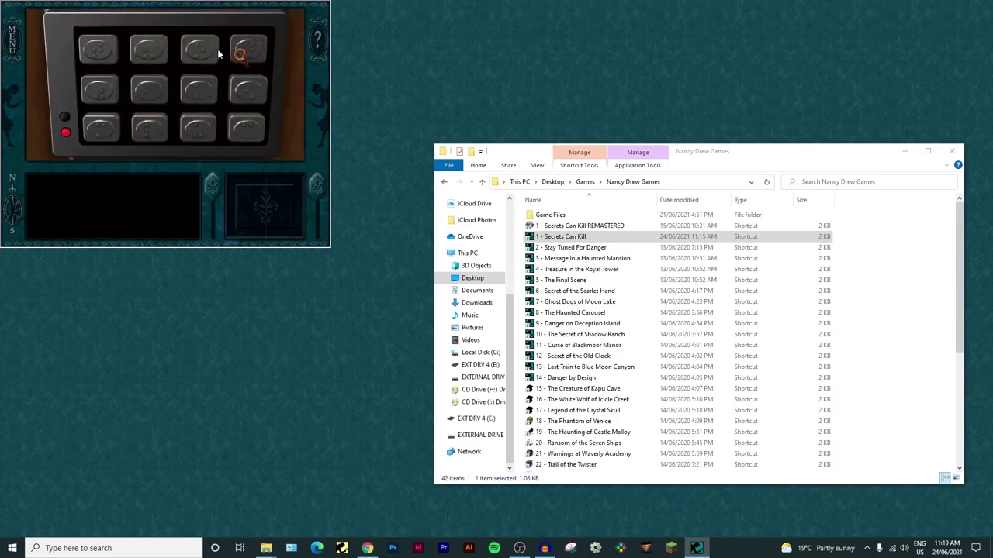
{"action": "left_click", "coordinate": [200, 48]}
{"action": "left_click", "coordinate": [96, 46]}
{"action": "left_click", "coordinate": [255, 97]}
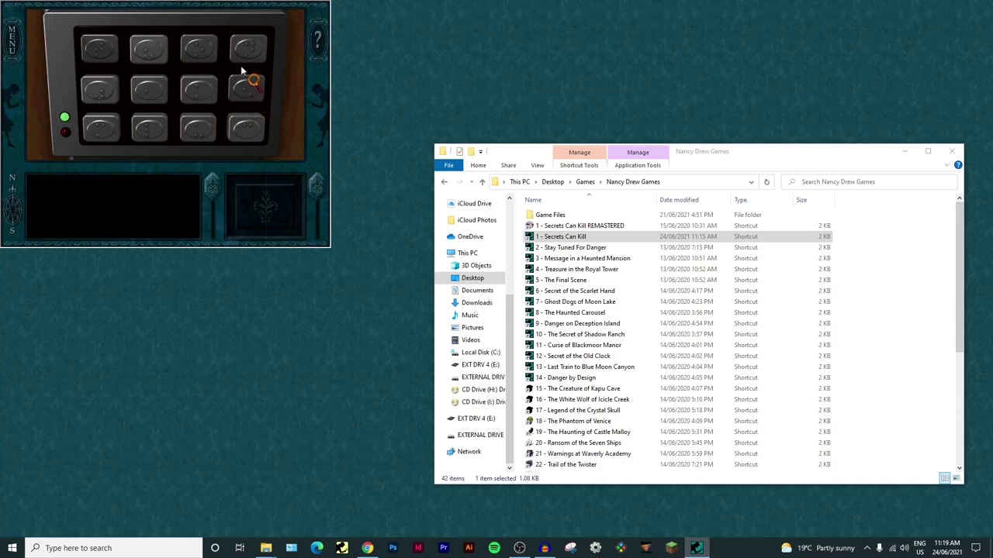
{"action": "left_click", "coordinate": [190, 86]}
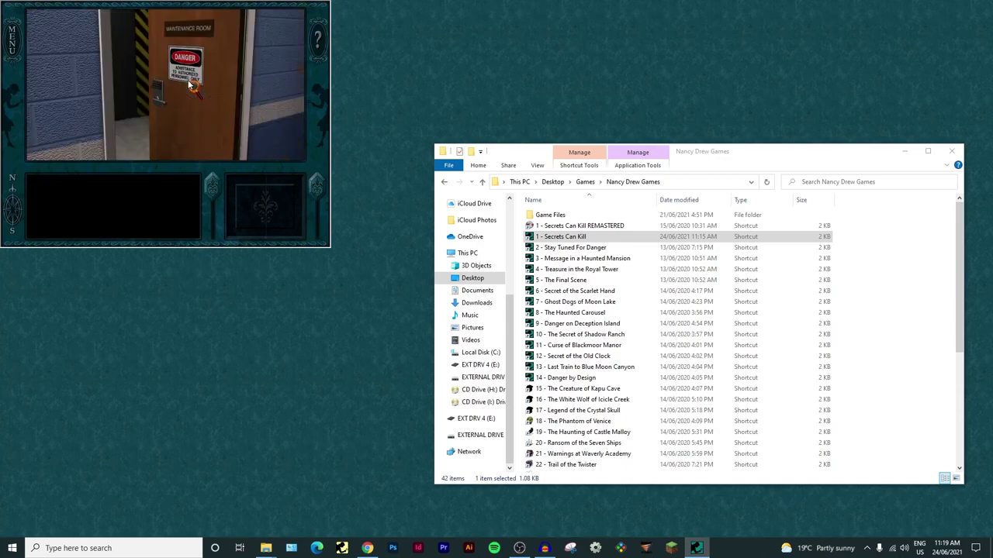
Go into the maintenance room and proceed to the black-and-yellow striped doorway beside the brick wall
{"action": "left_click", "coordinate": [142, 71]}
{"action": "left_click", "coordinate": [191, 78]}
{"action": "left_click", "coordinate": [225, 81]}
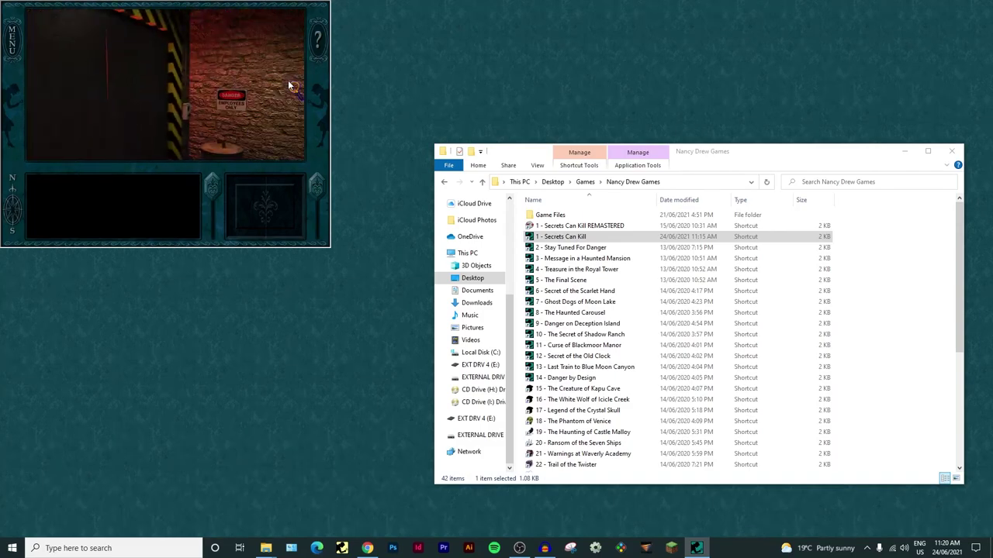
{"action": "left_click", "coordinate": [194, 98]}
{"action": "left_click", "coordinate": [191, 108]}
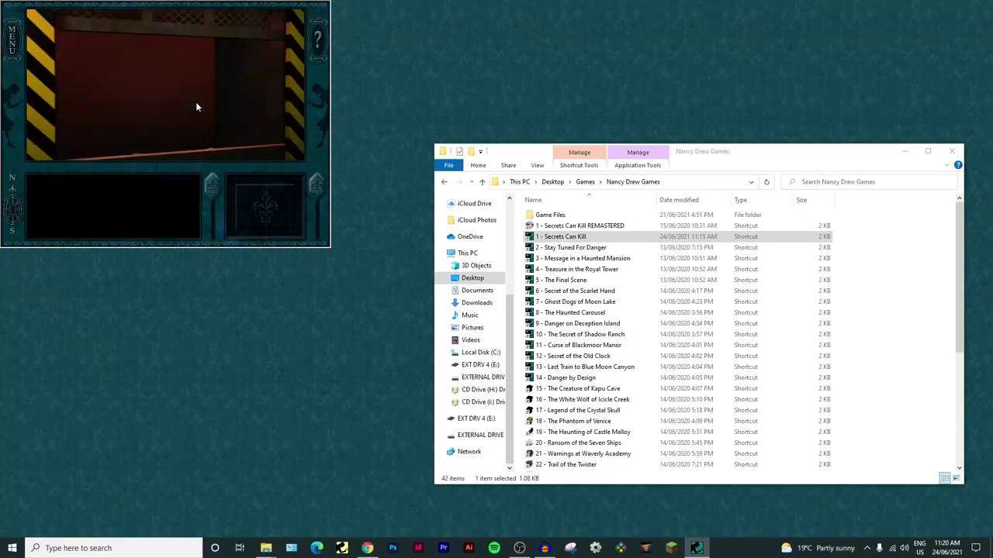